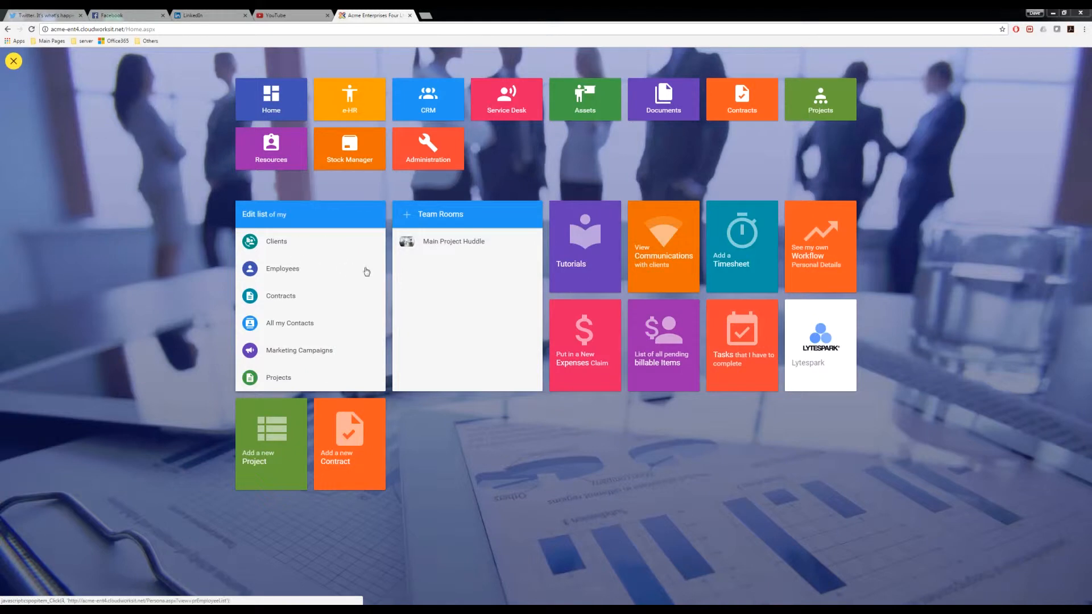
Step: Open the Main Project Huddle team room's preferences and add all listed existing users as members
left_click(441, 242)
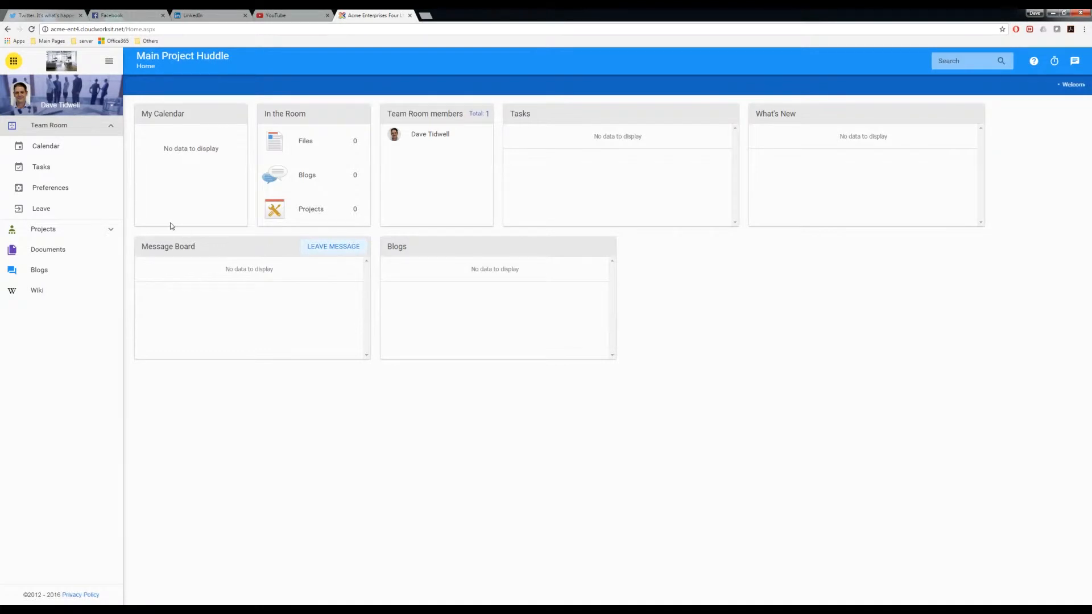
left_click(46, 189)
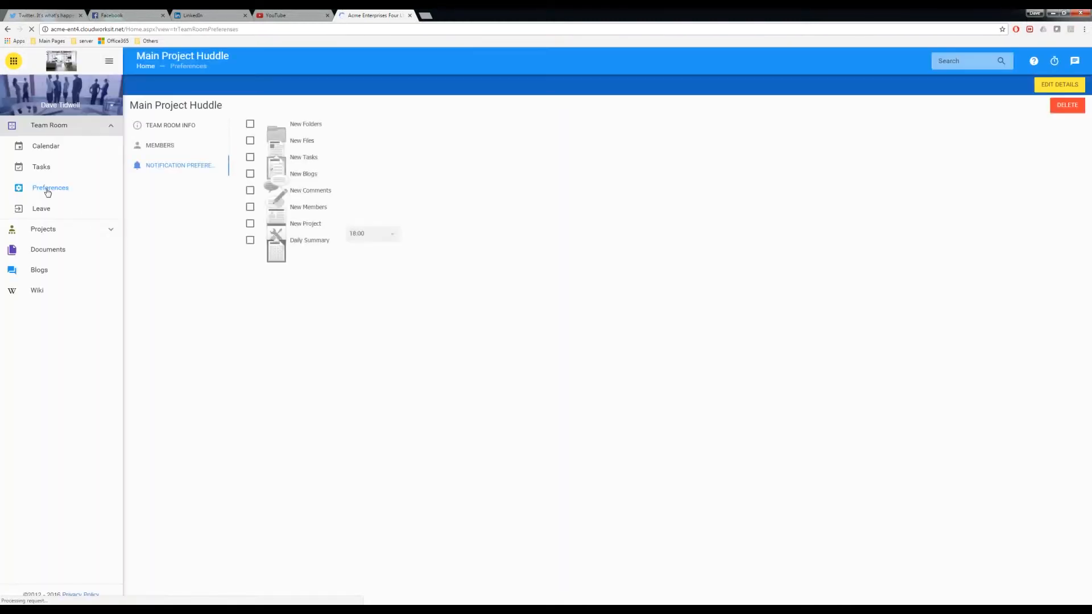
left_click(154, 149)
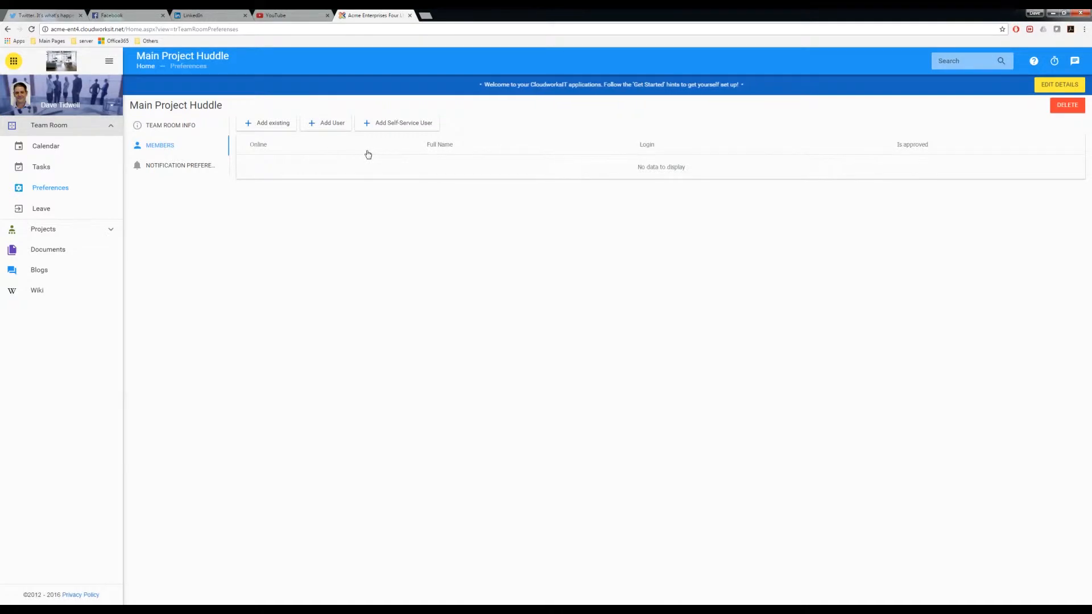
left_click(279, 126)
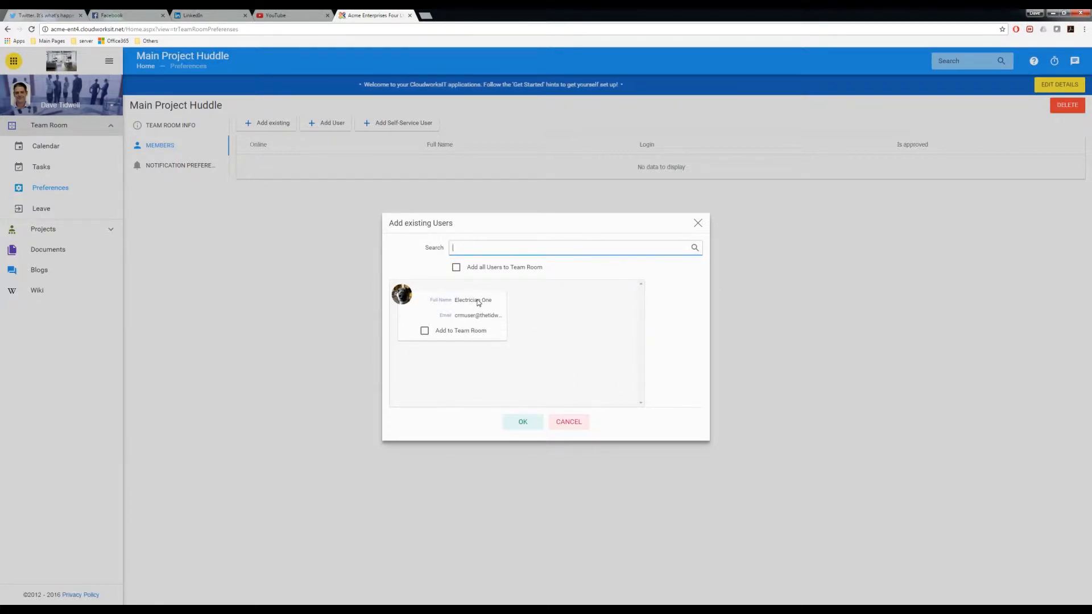
left_click(424, 331)
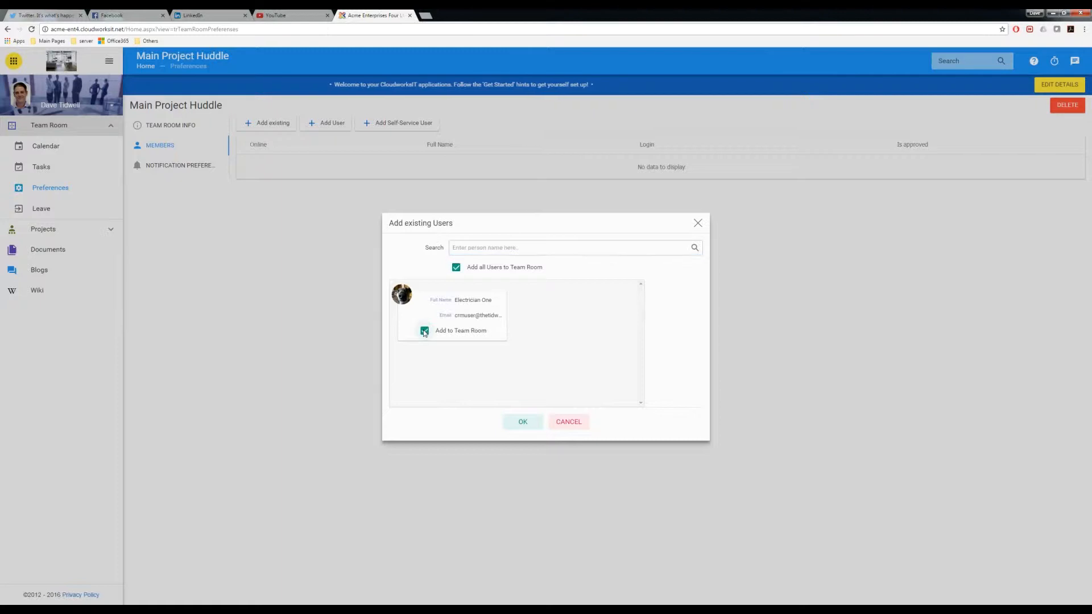
left_click(521, 424)
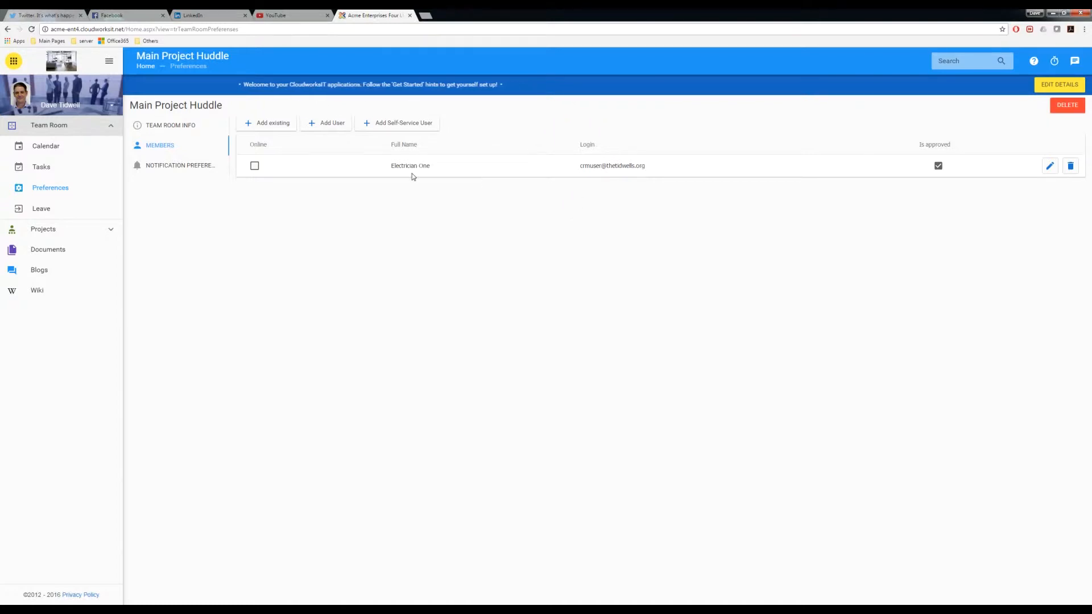
Step: Enable team room notifications for new folders, files, tasks, blogs, comments, members and projects, plus the daily summary
left_click(161, 170)
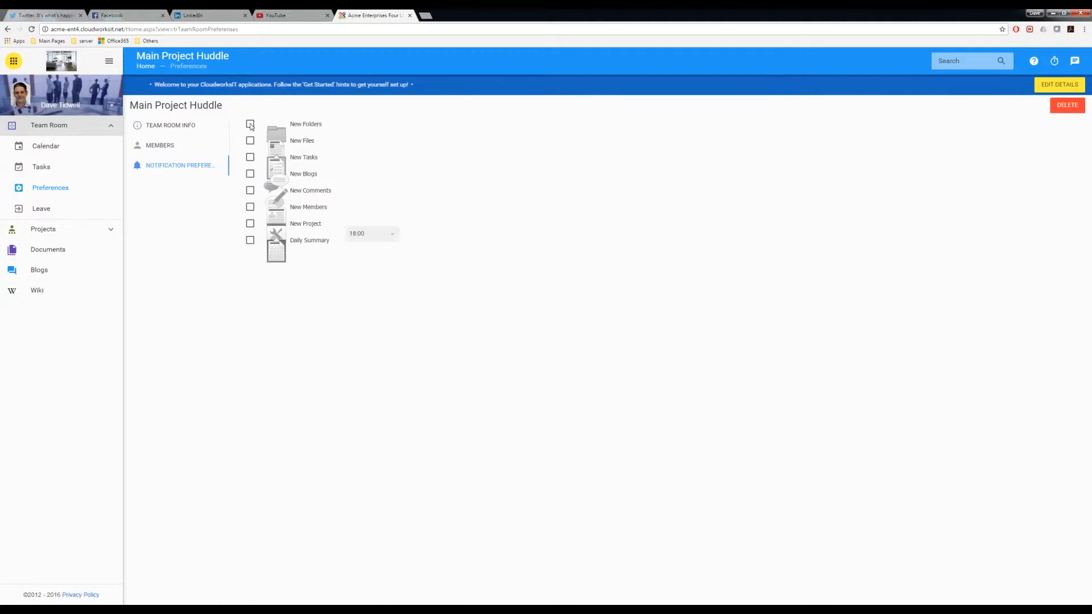
left_click(251, 142)
left_click(250, 158)
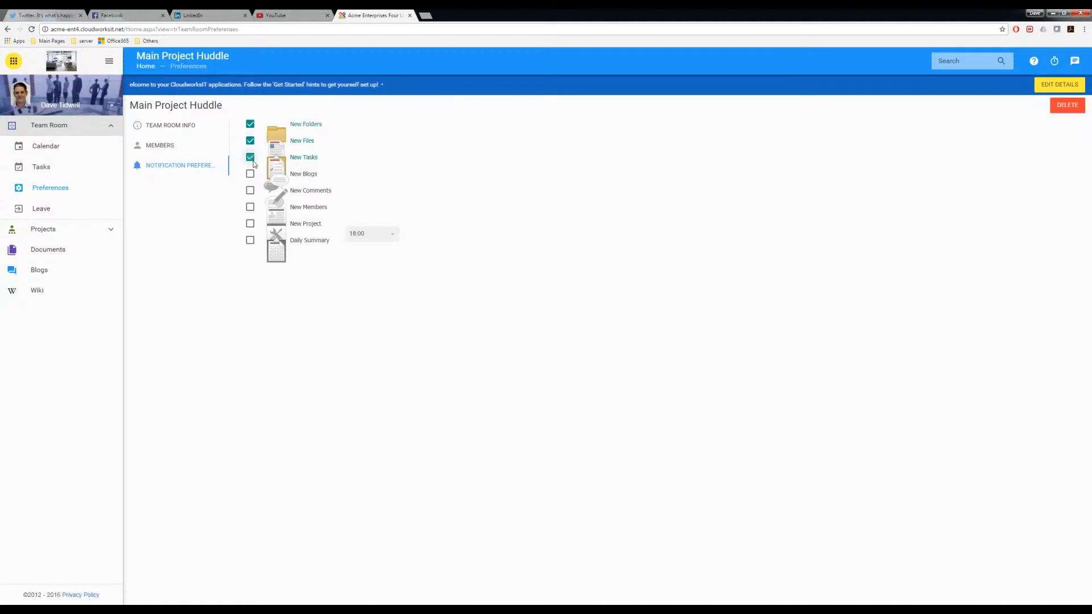
left_click(250, 175)
left_click(251, 191)
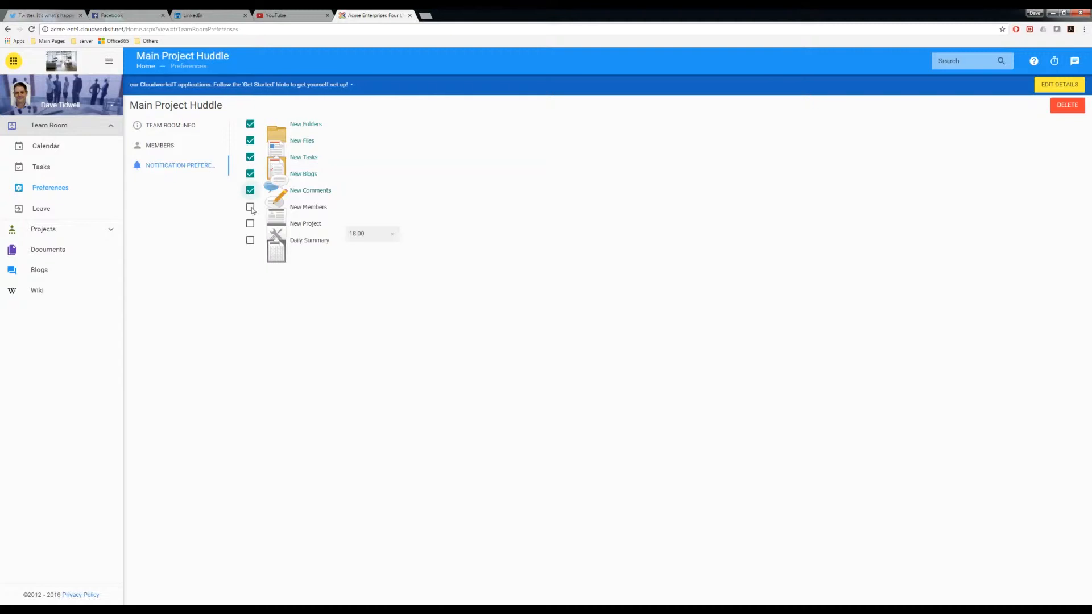
left_click(251, 208)
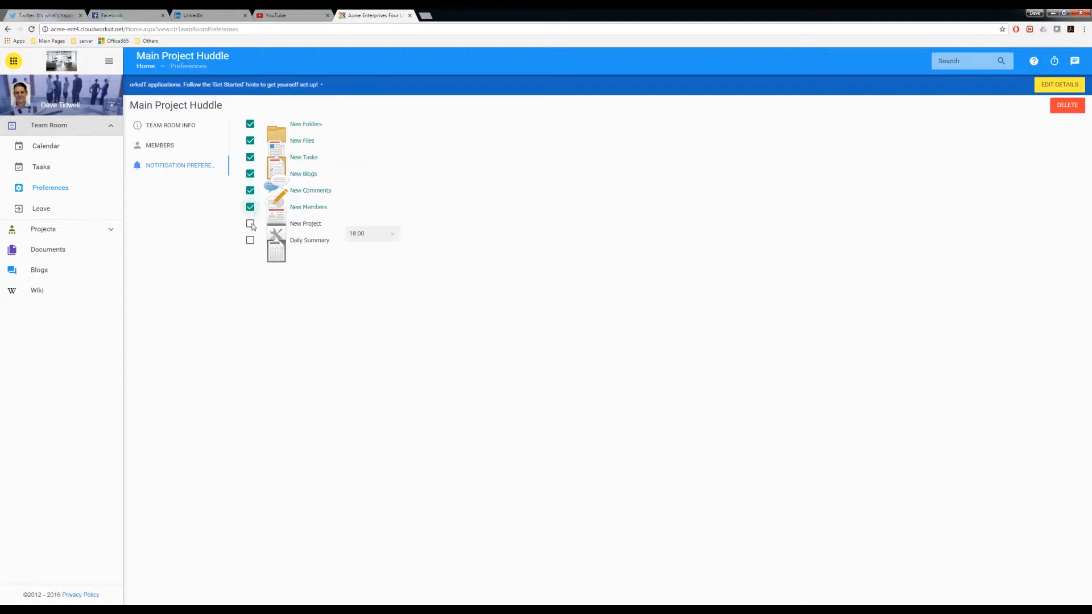
left_click(251, 225)
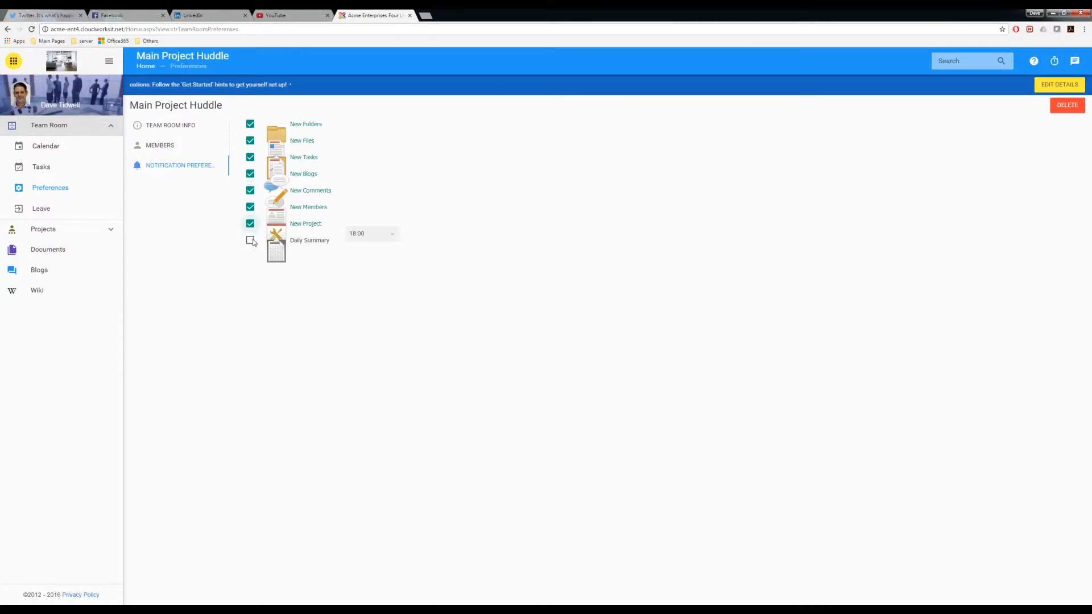
left_click(250, 241)
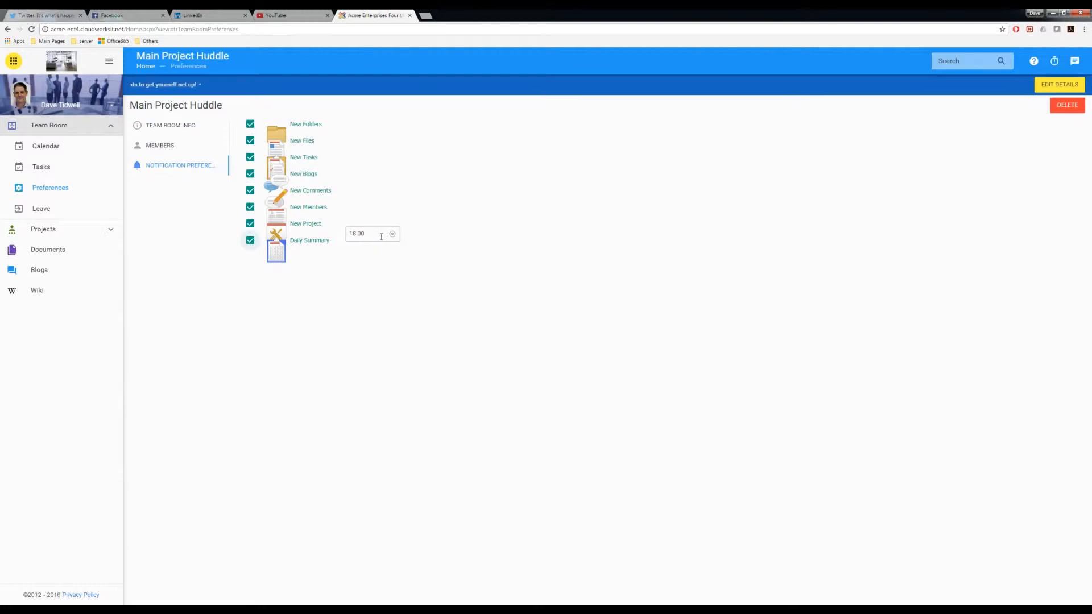
Step: Review the team room info and the room's application launcher, and leave the Main Project Huddle team room
left_click(180, 126)
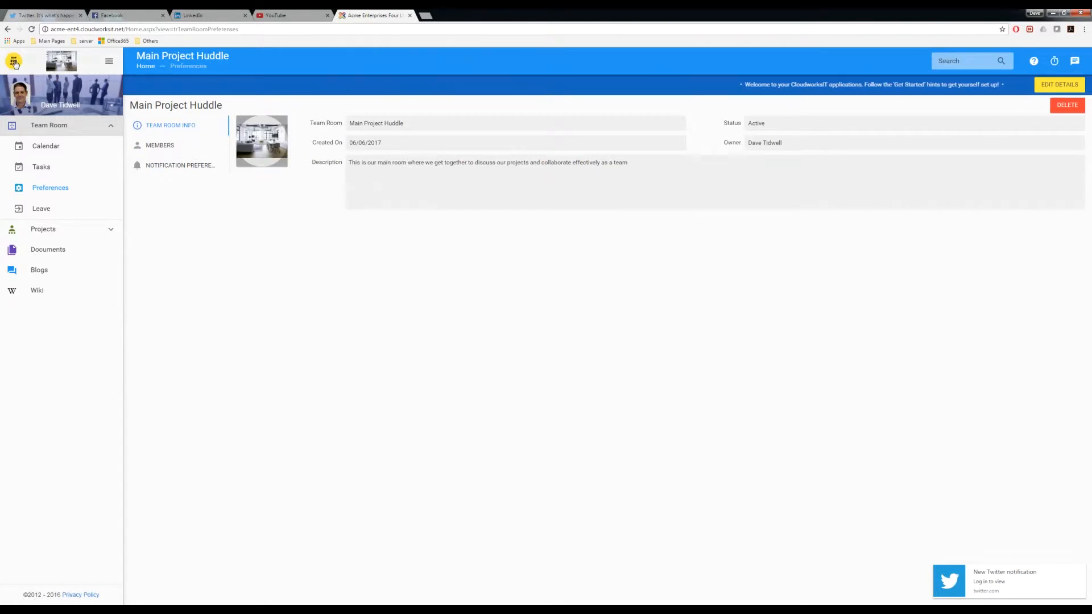
left_click(14, 61)
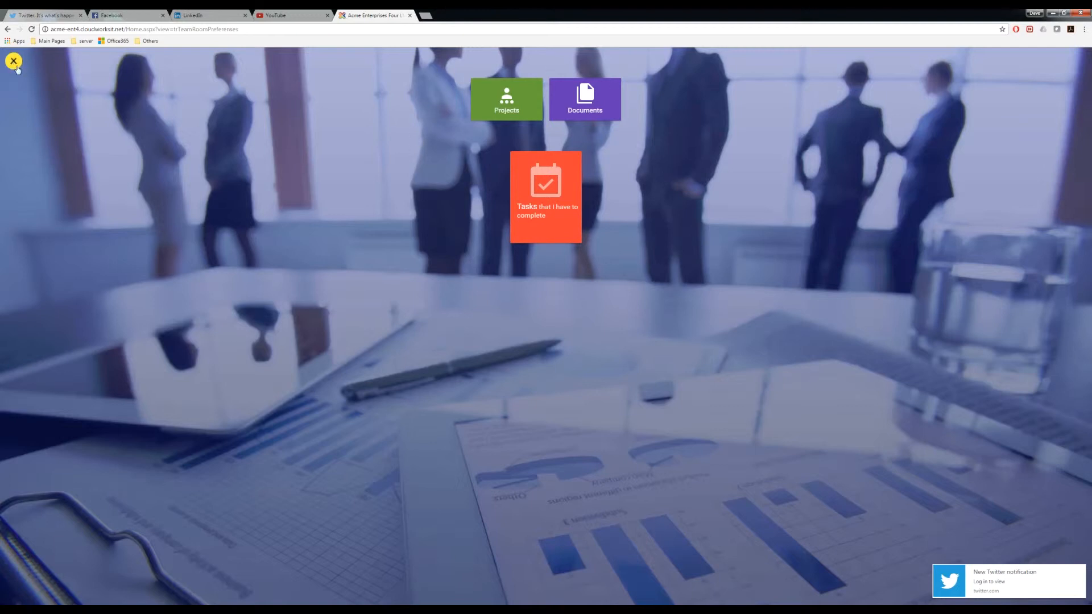
left_click(14, 61)
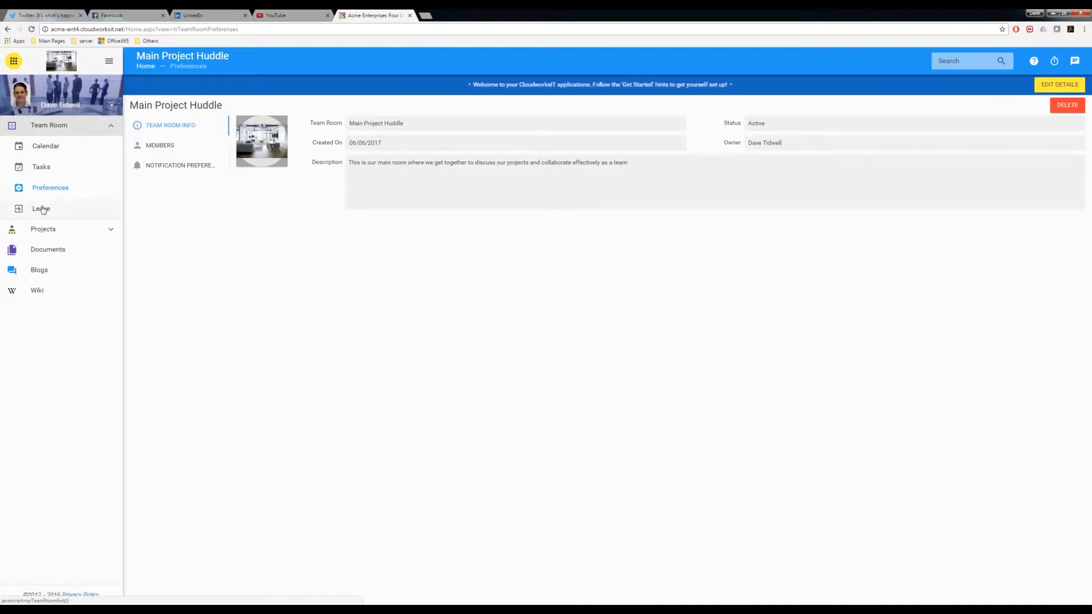
left_click(28, 209)
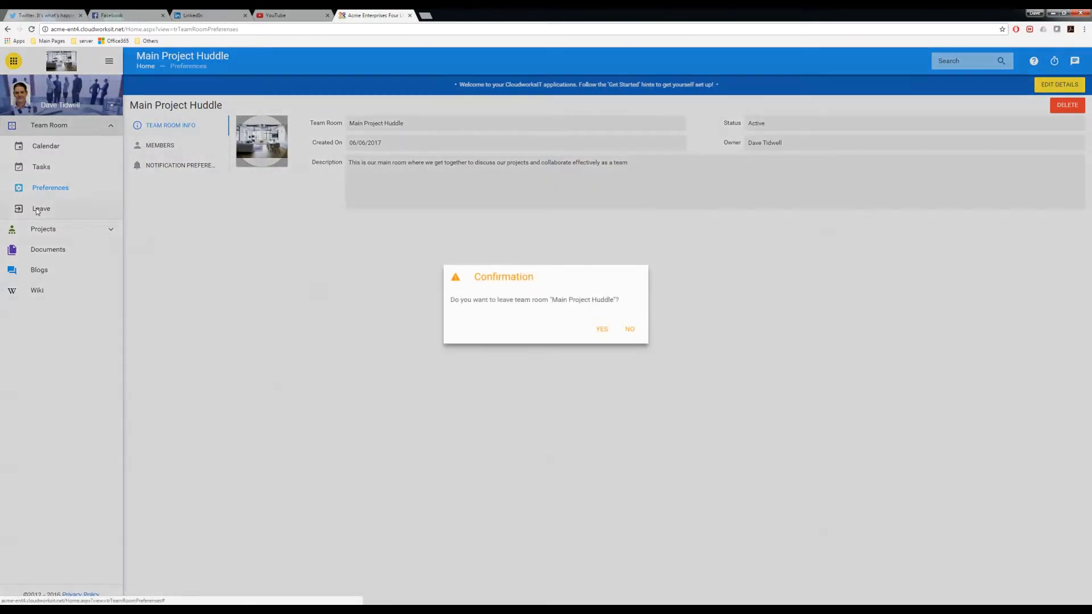
left_click(602, 329)
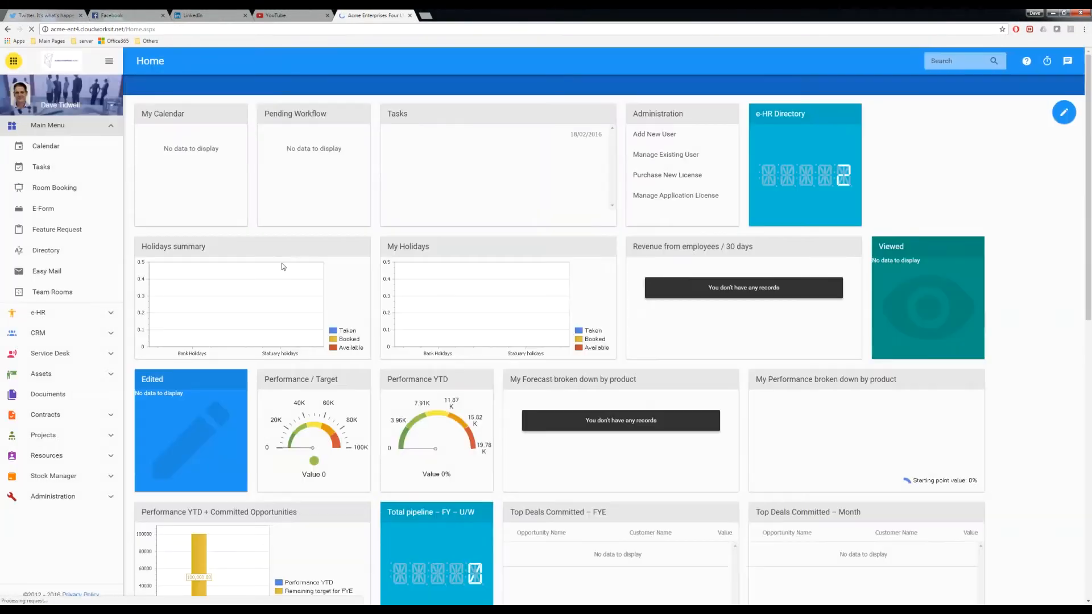
Step: Open the Product Catalog in the global settings of Administration
left_click(12, 63)
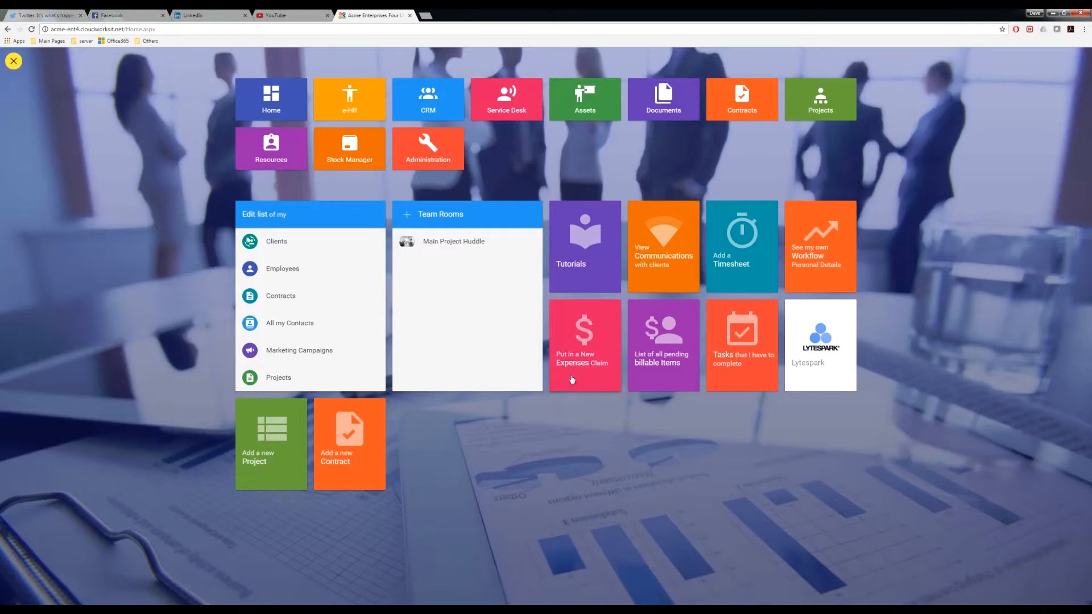
left_click(428, 165)
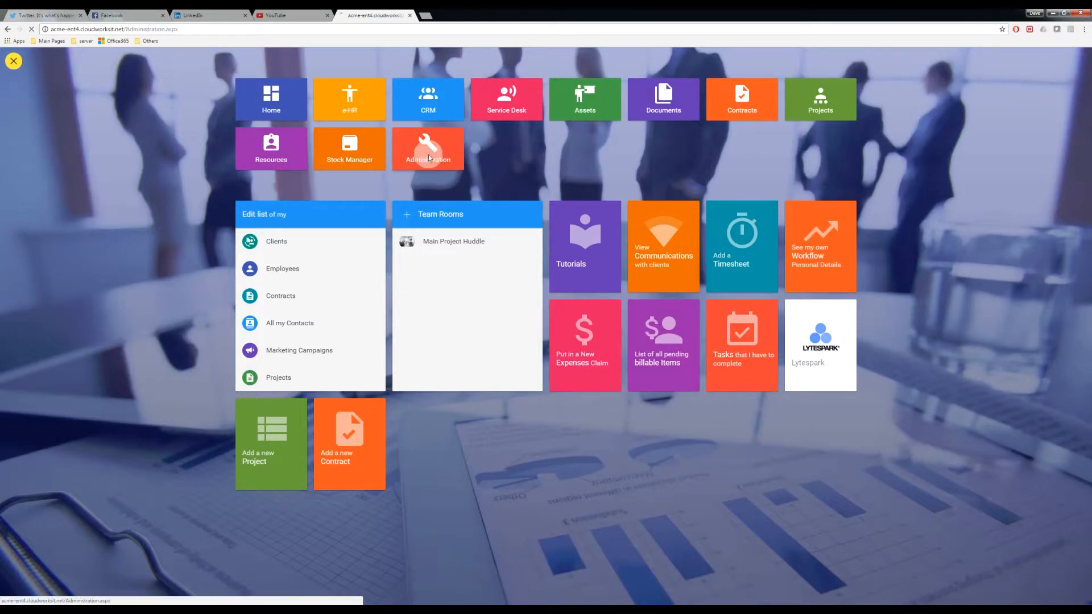
left_click(54, 349)
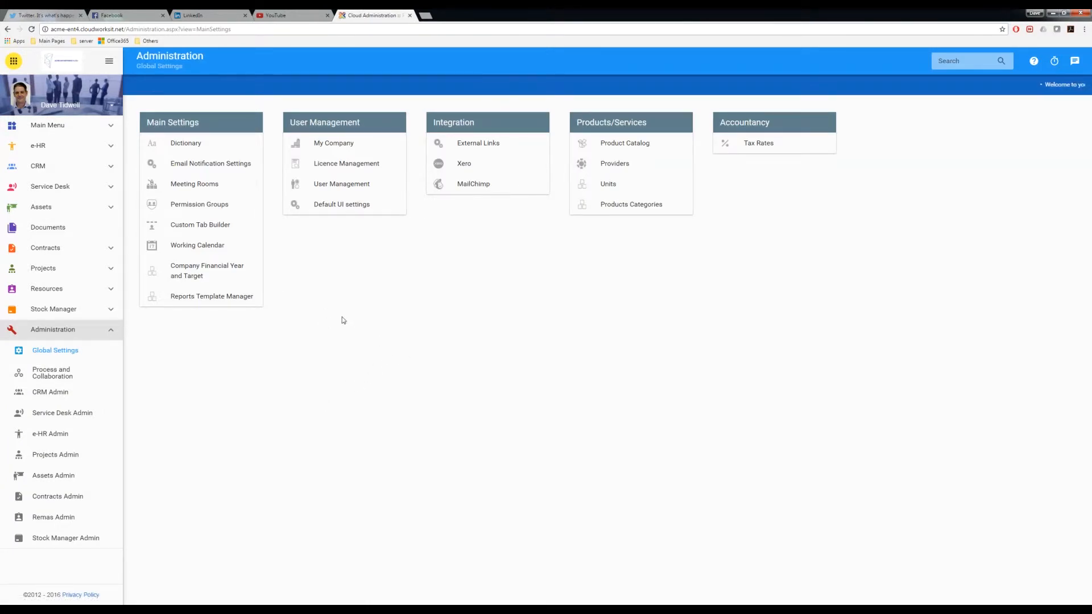
left_click(619, 147)
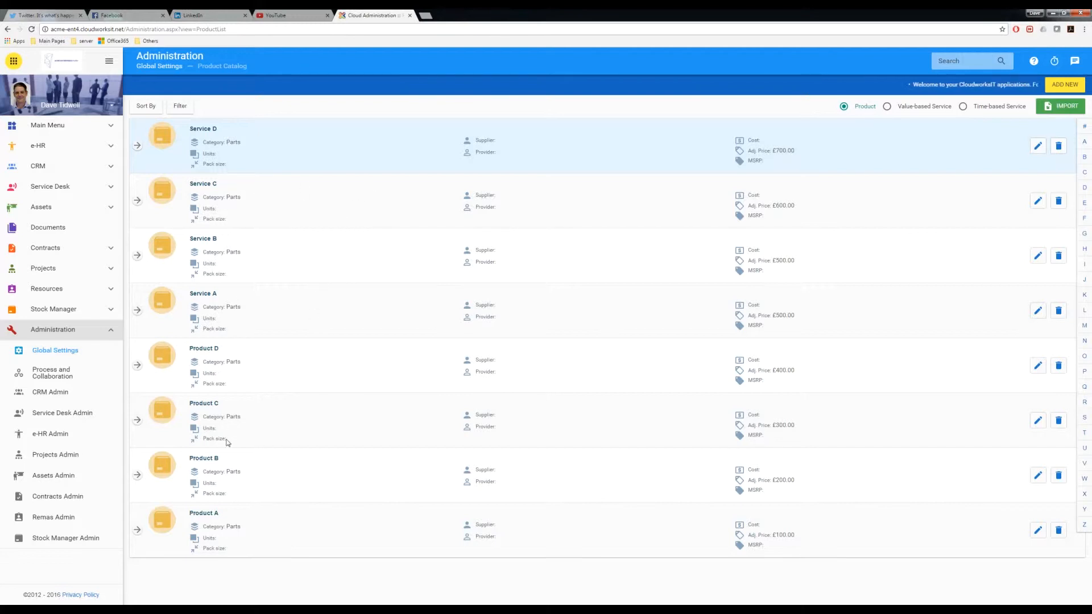
Step: Delete every catalog entry of the Product type, from Service D to Service A and Product D to Product A
left_click(1058, 146)
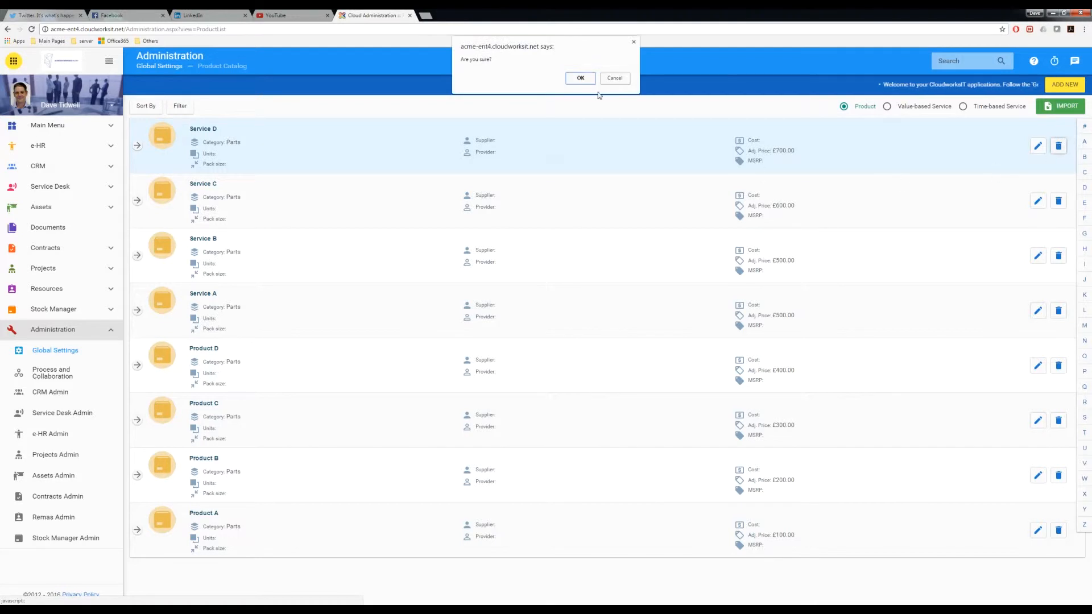
left_click(580, 78)
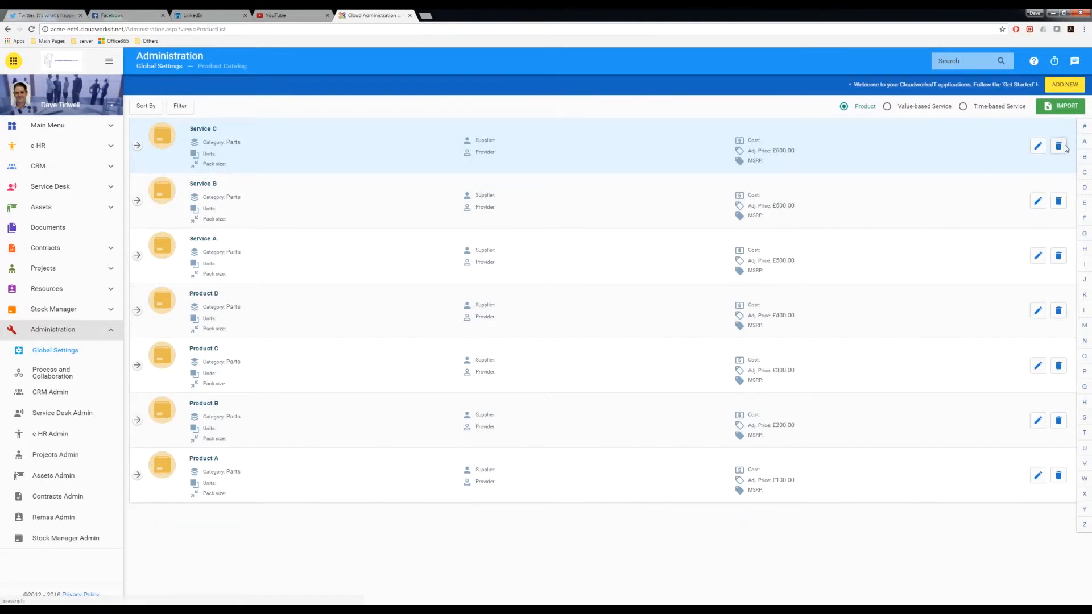
left_click(580, 78)
left_click(1058, 146)
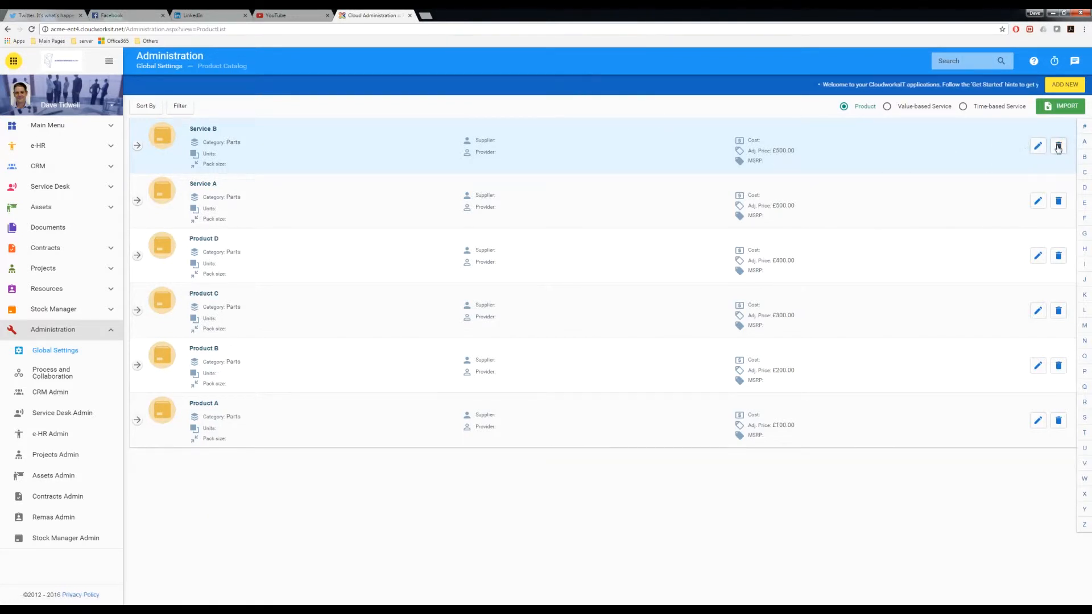
left_click(580, 78)
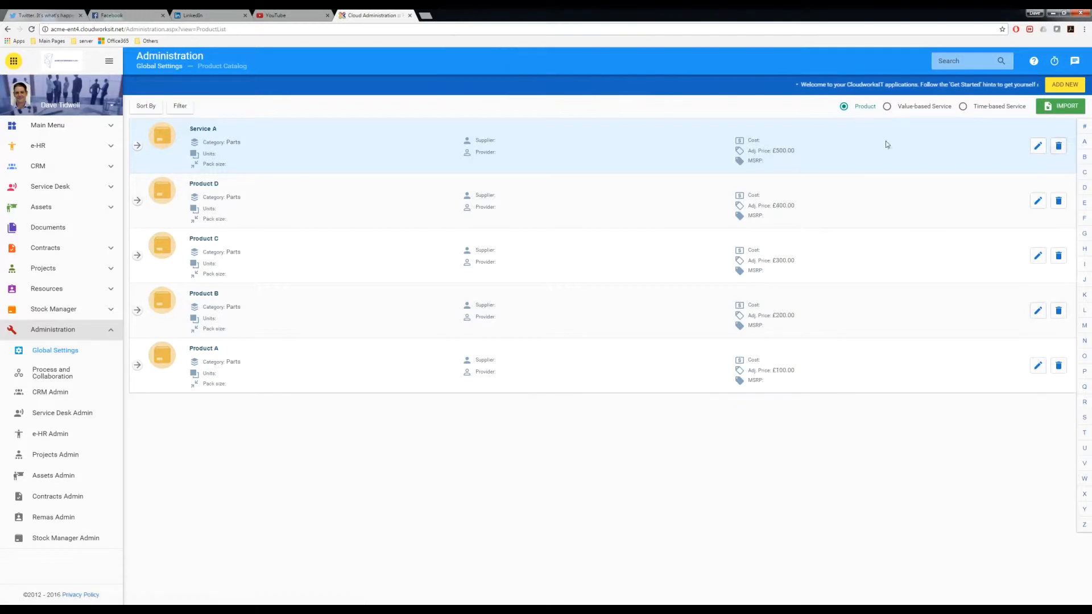
left_click(1058, 146)
left_click(580, 78)
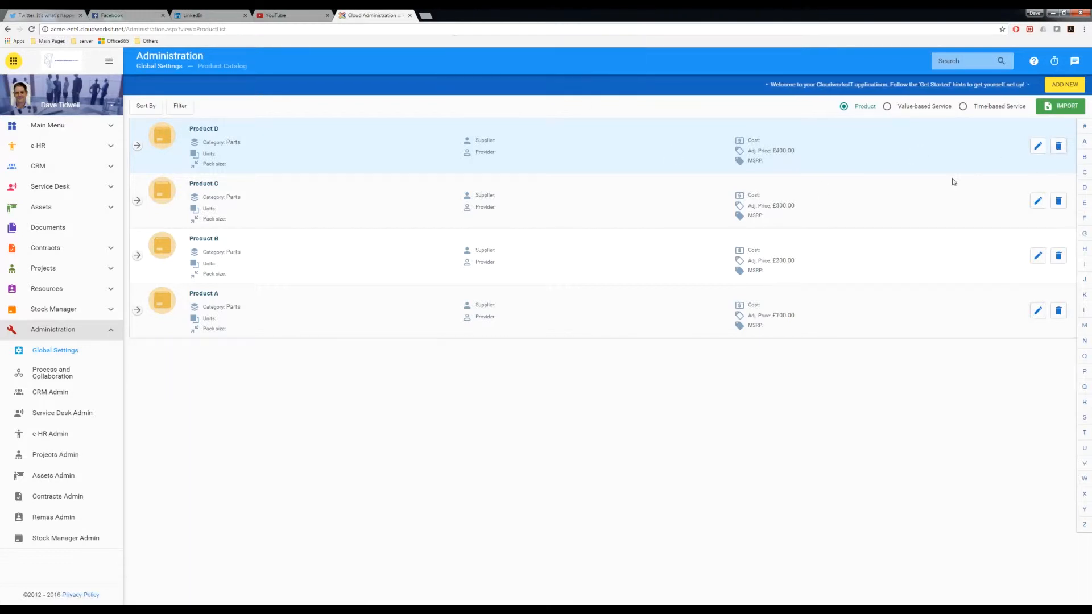
left_click(1058, 146)
left_click(580, 78)
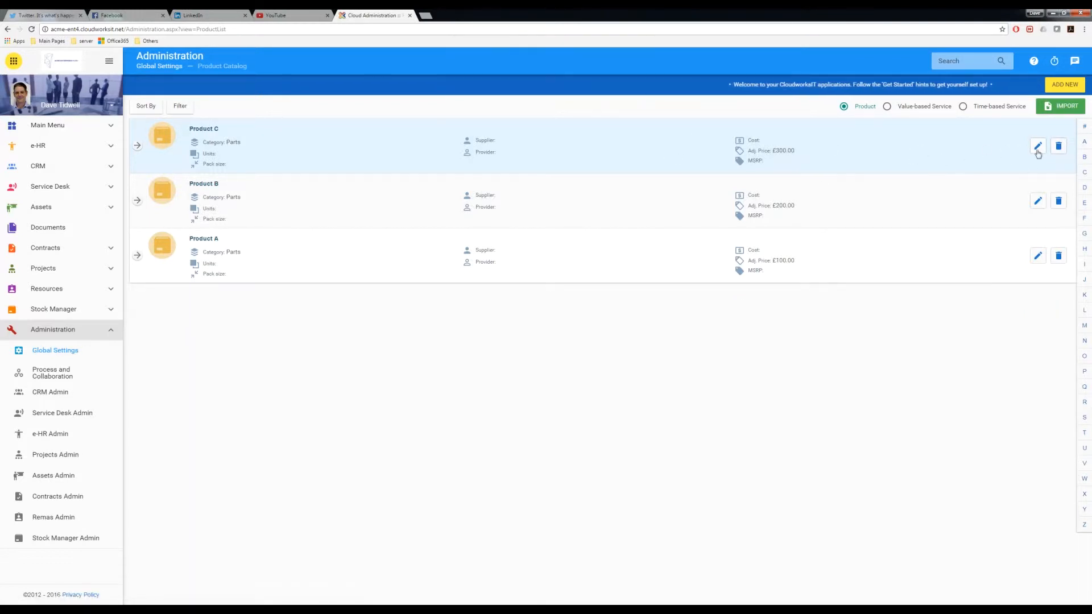
left_click(1058, 146)
left_click(580, 78)
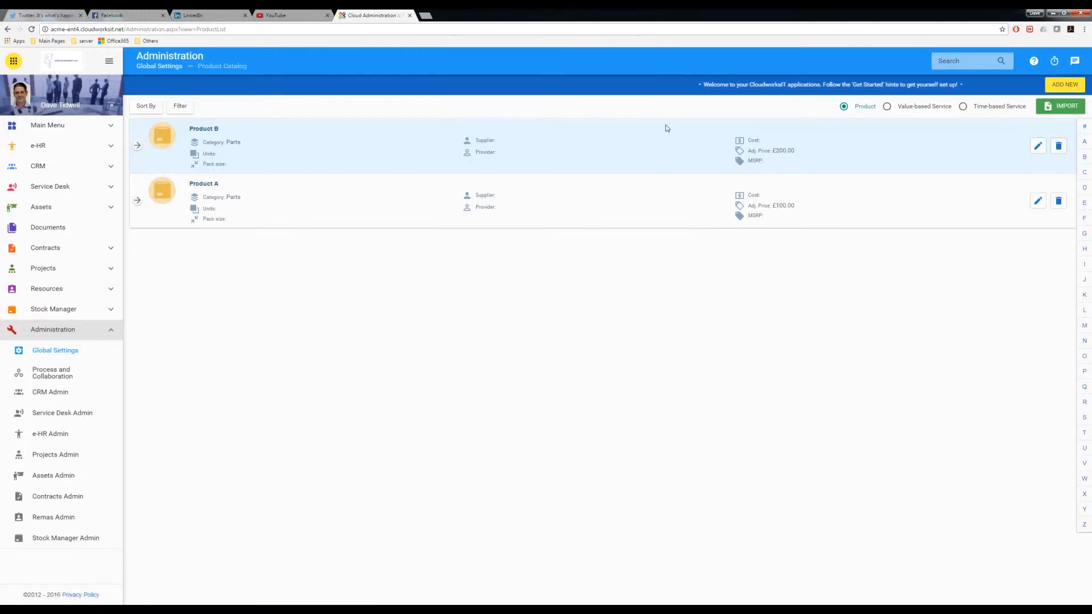
left_click(1058, 145)
left_click(580, 78)
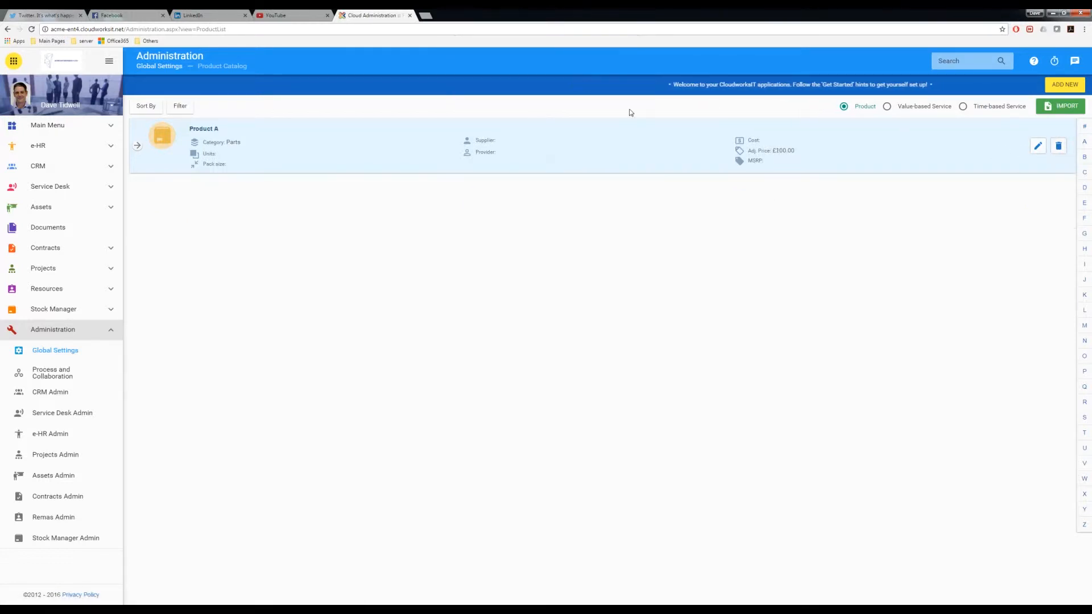
left_click(1058, 146)
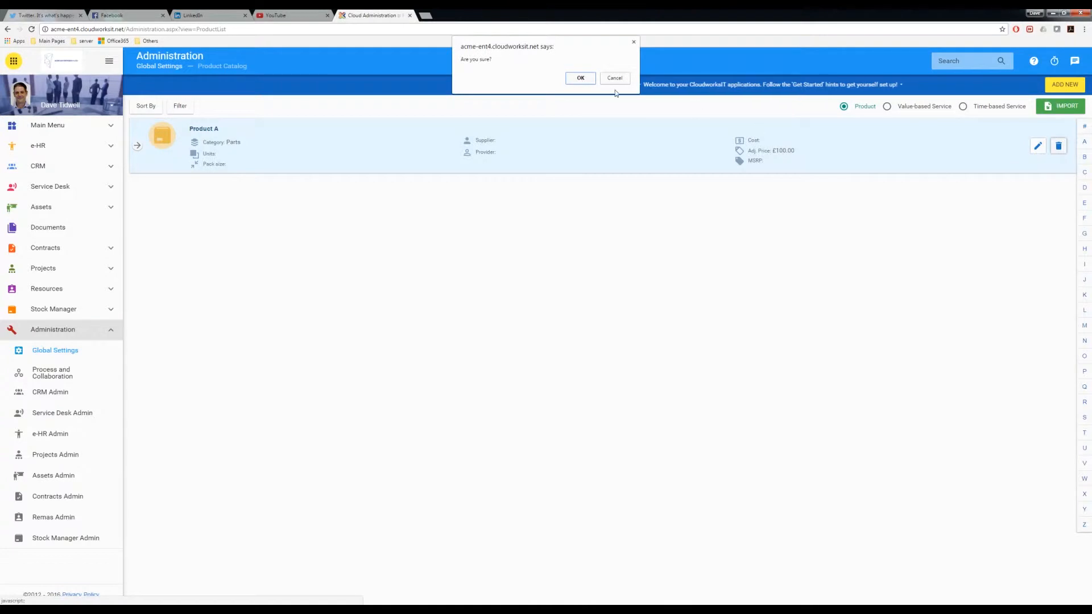
left_click(577, 79)
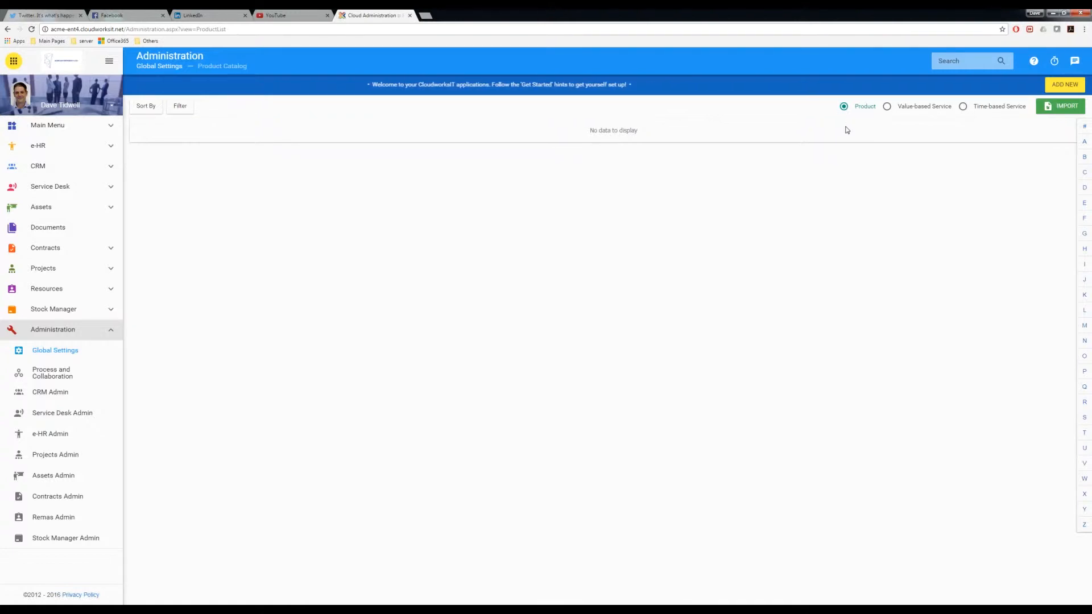
Step: Download the XLS product import template for the catalog, and open it in Excel with editing enabled
left_click(1050, 109)
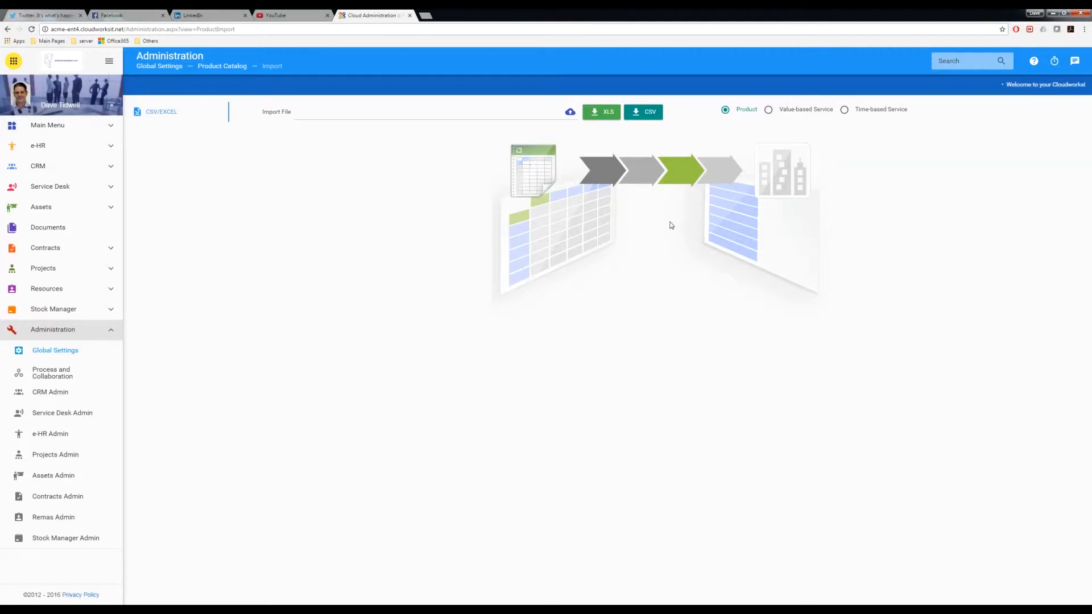
left_click(599, 116)
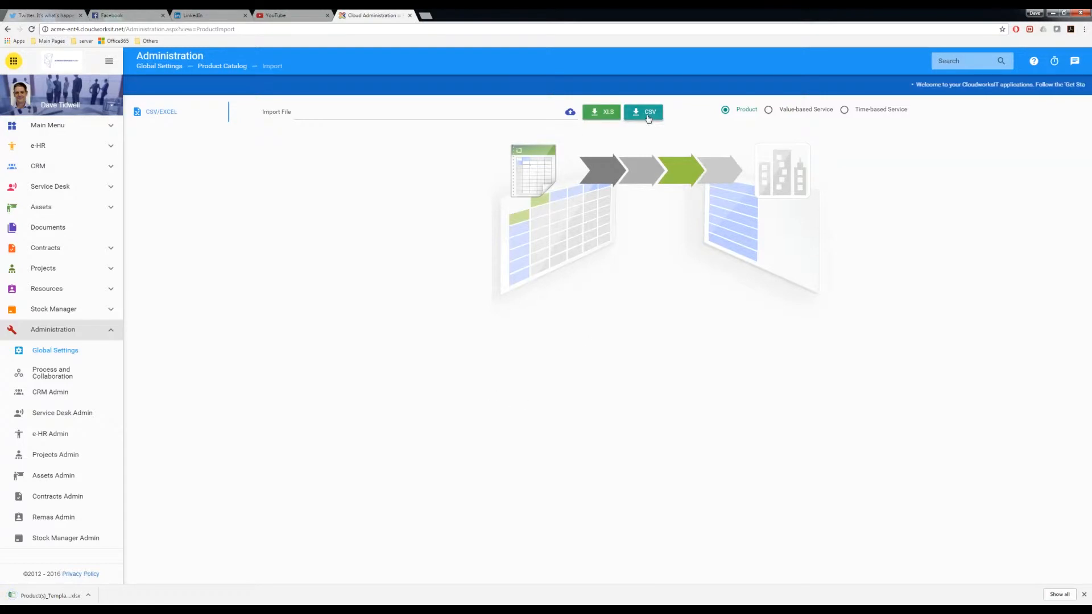
left_click(63, 595)
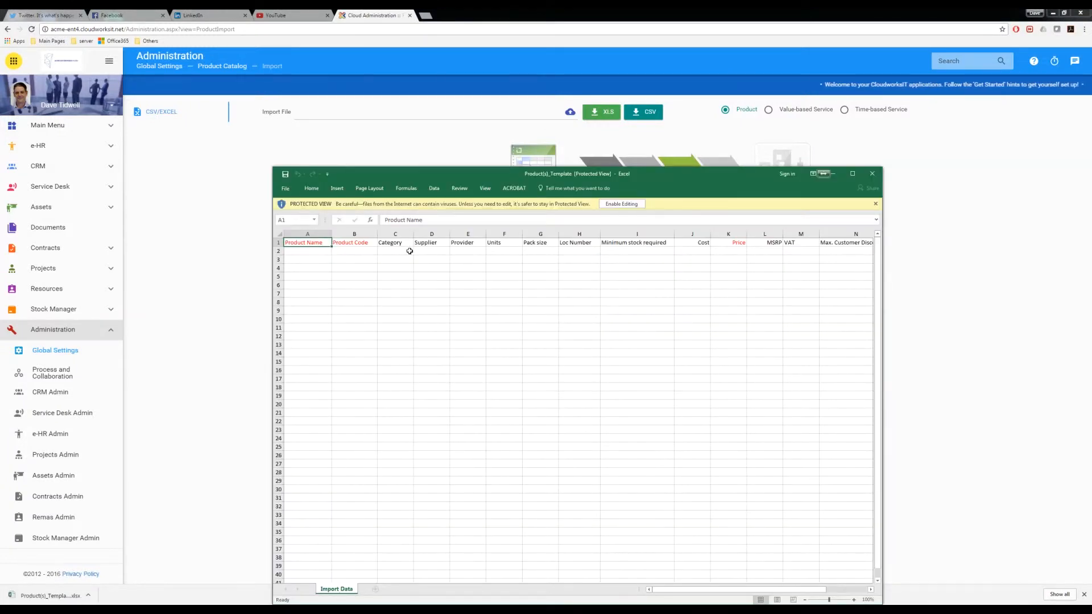
left_click(621, 204)
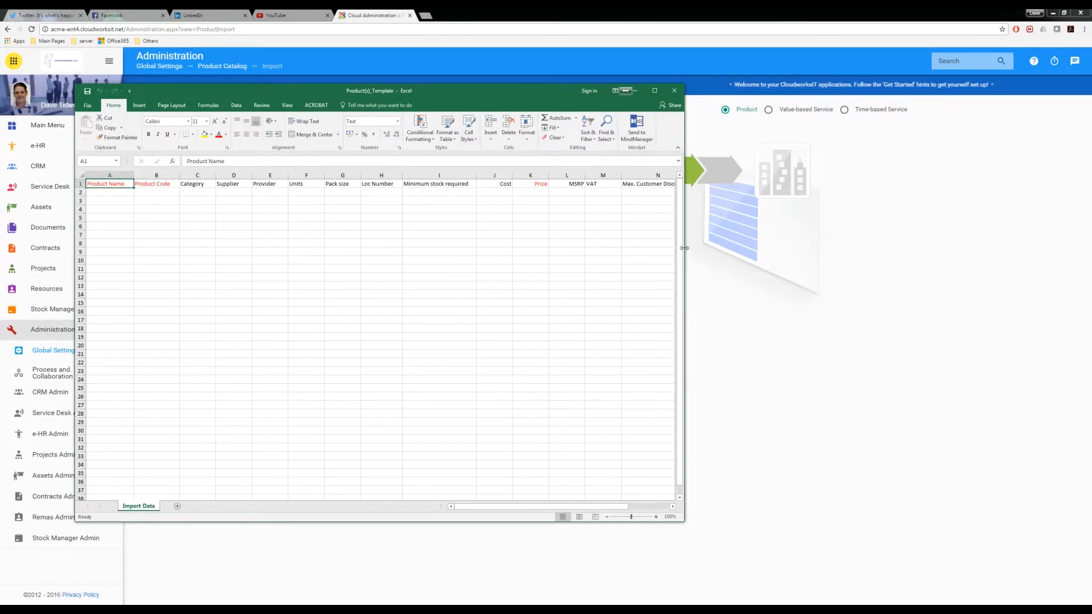
Step: Widen the product import template window to review all its column headings through Description, and close the workbook
left_click_drag(684, 248, 969, 228)
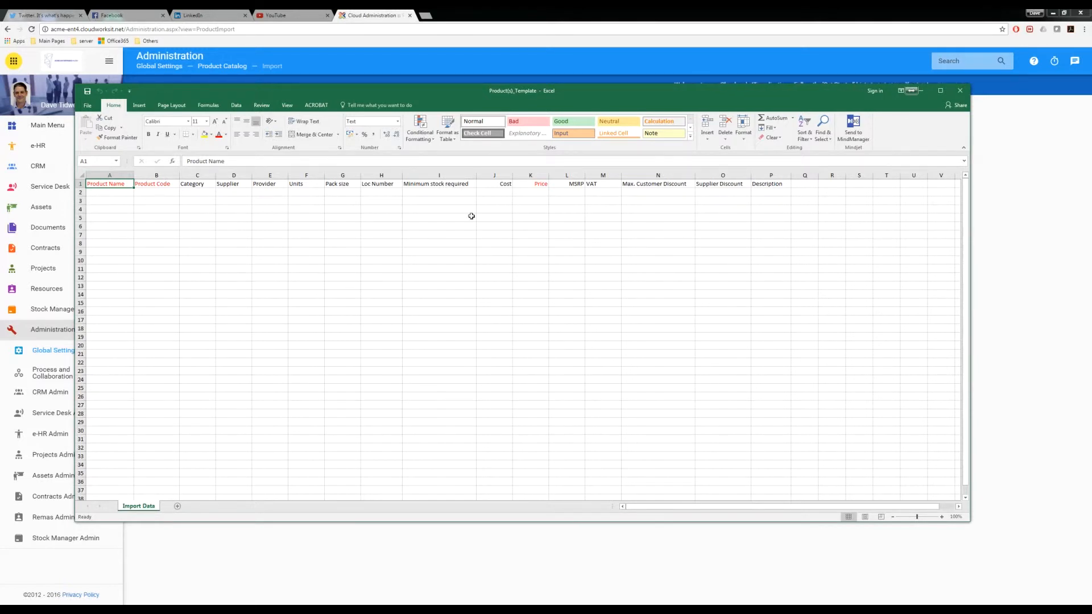
left_click(953, 92)
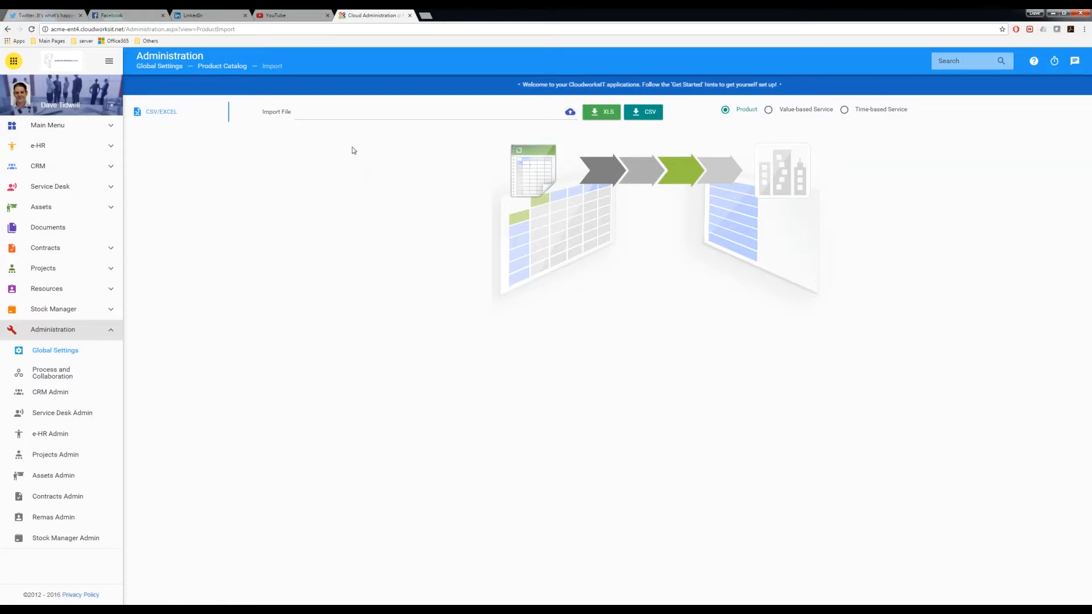
Step: Open the Product Catalog from Global Settings, examine the fields of a blank Add Product form, and close it without saving
left_click(57, 353)
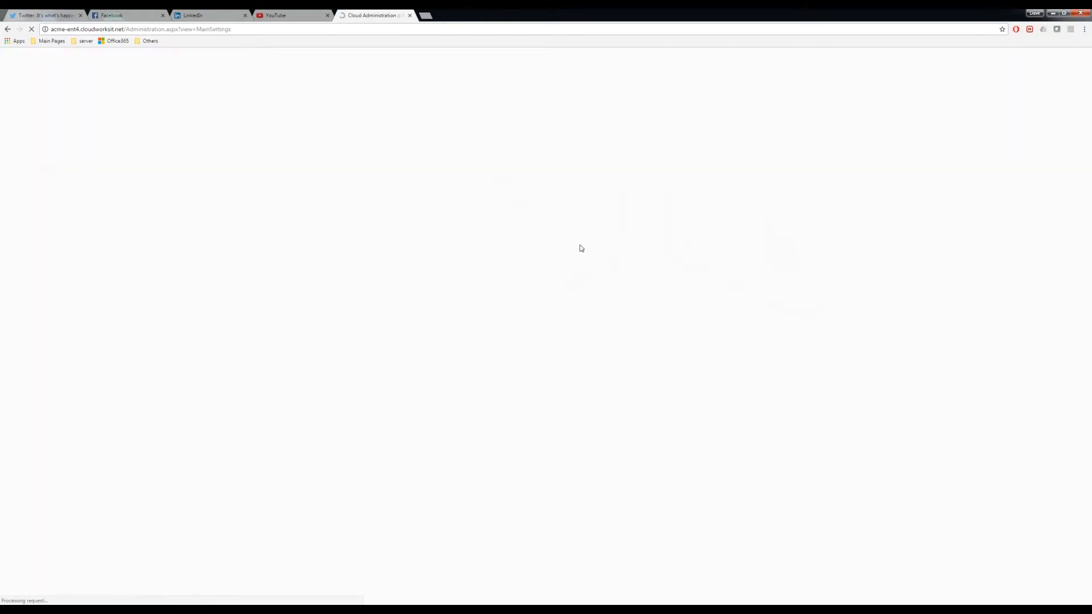
left_click(617, 145)
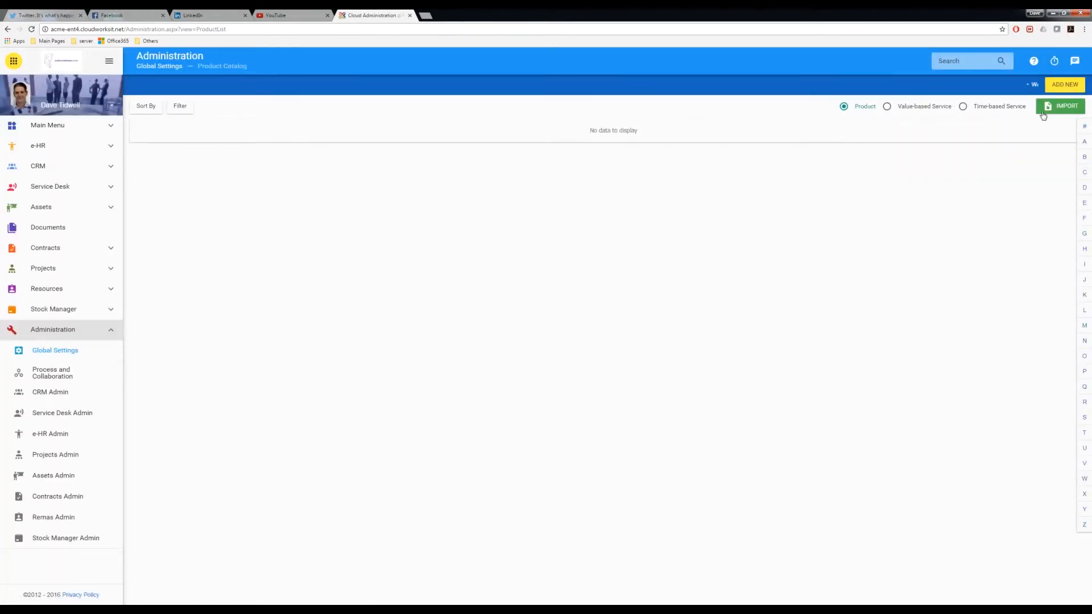
left_click(1064, 86)
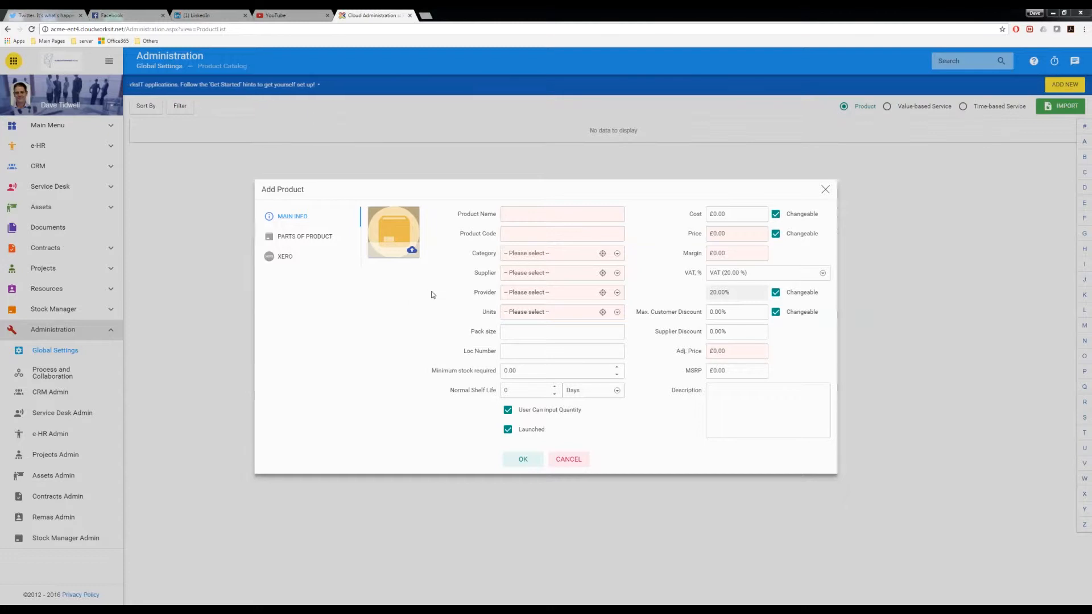
left_click(567, 458)
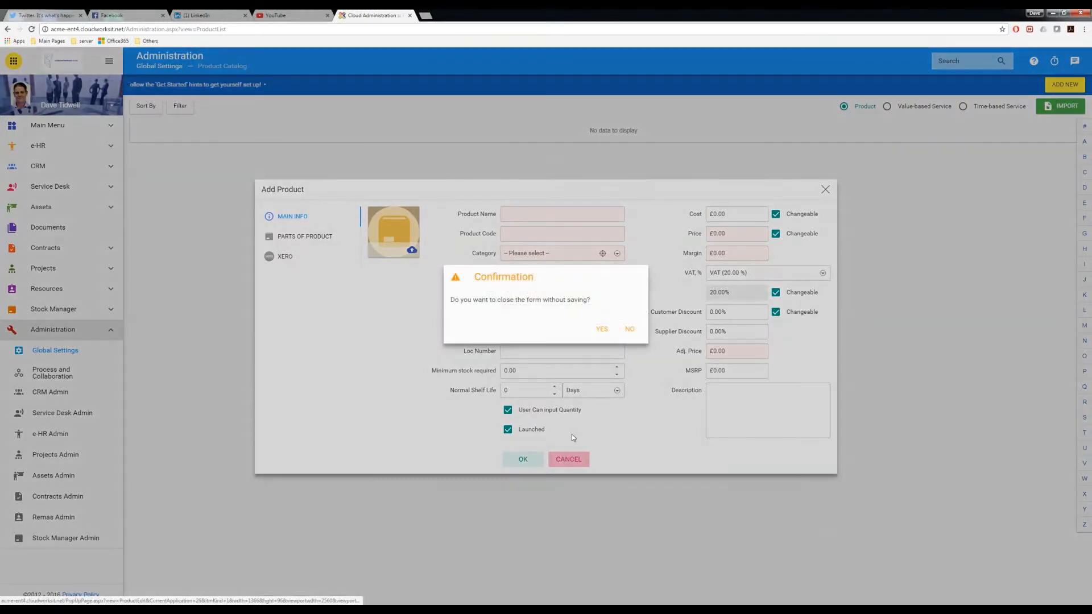
left_click(601, 329)
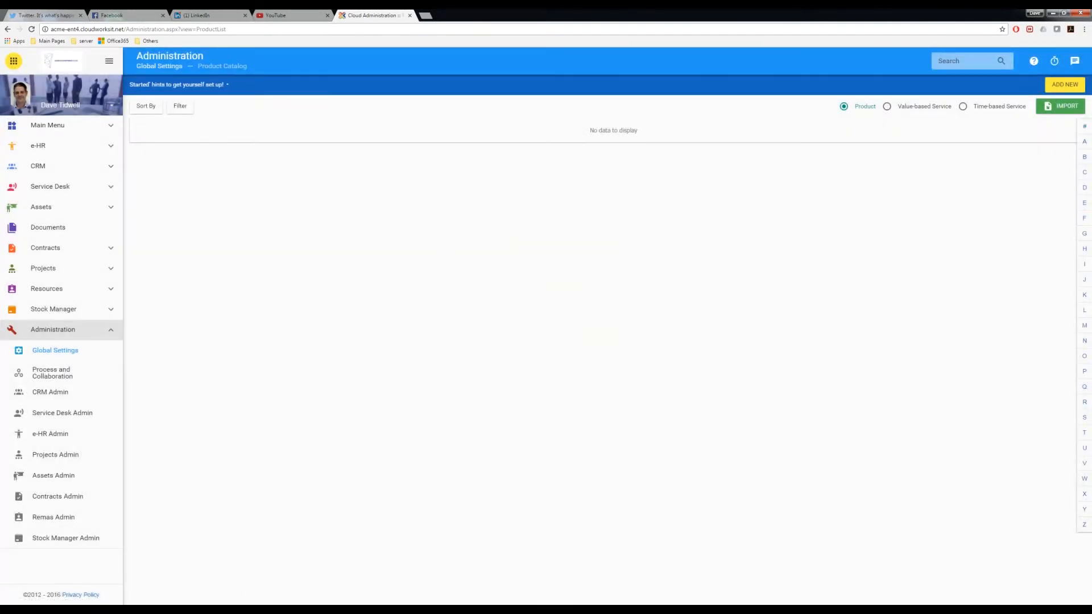
Step: Delete the Software category from the Products Categories in Global Settings
left_click(174, 69)
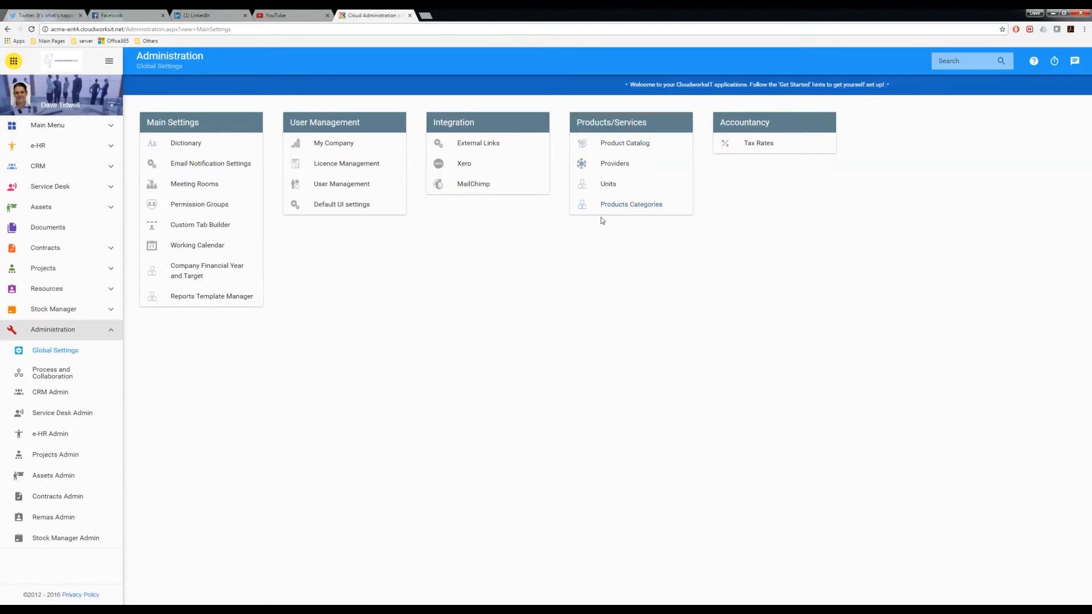
left_click(628, 204)
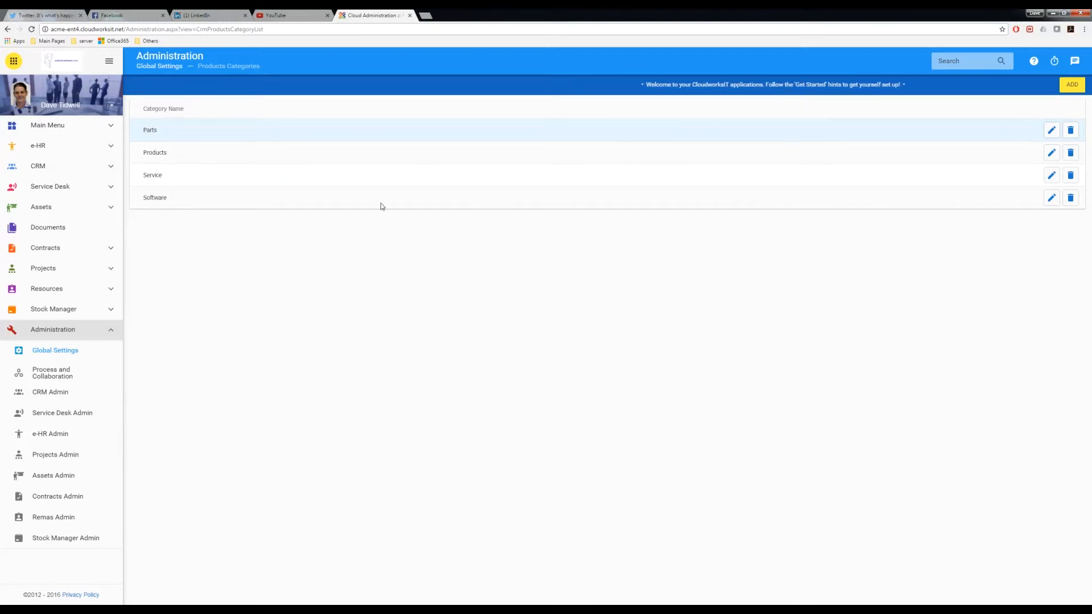
left_click(1070, 199)
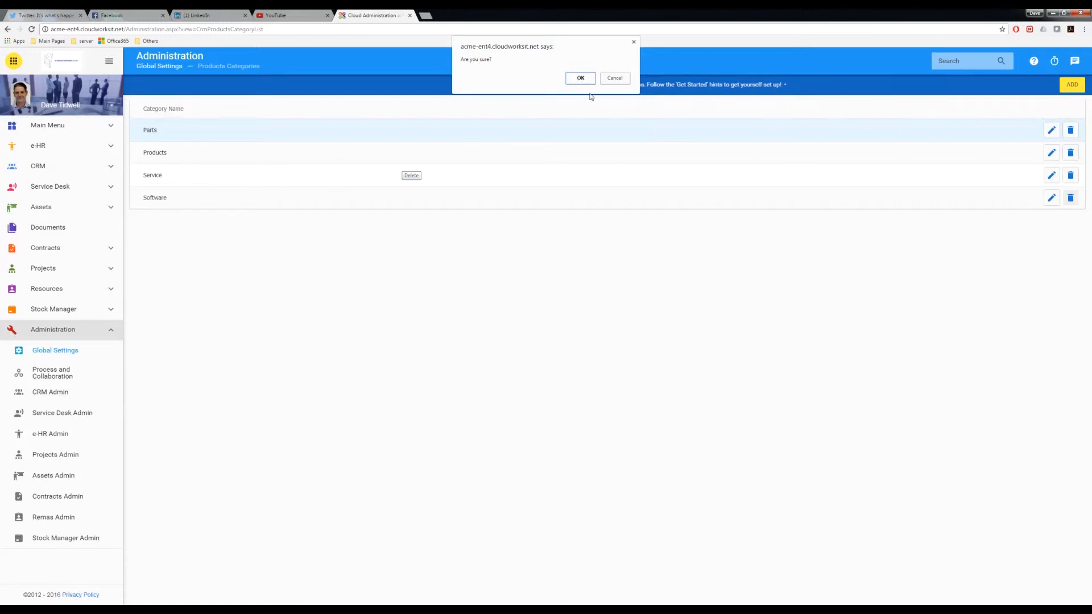
left_click(580, 79)
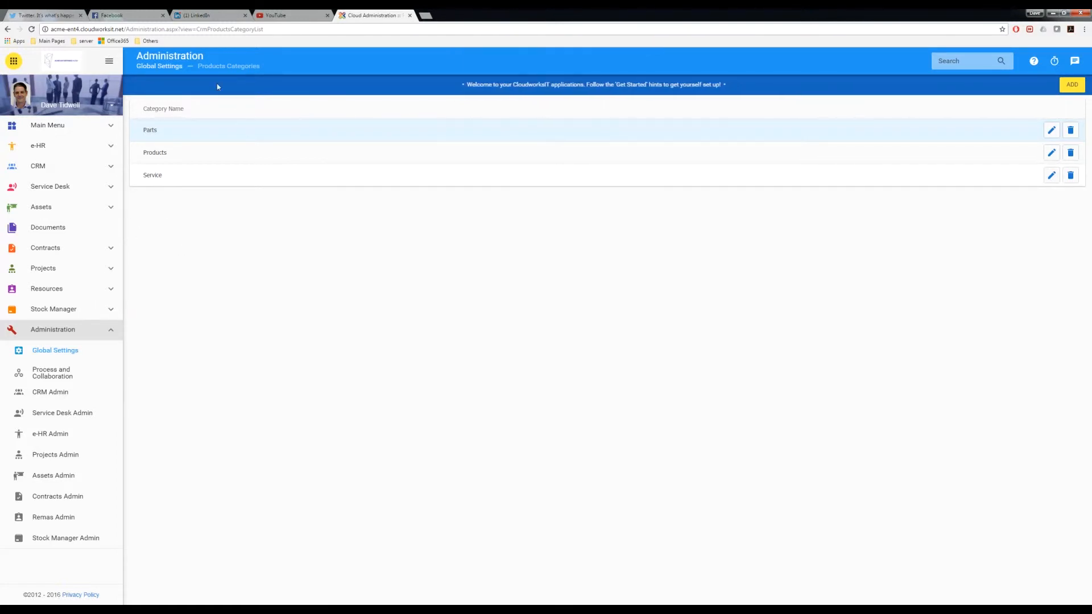
Step: Delete the unit named 1 from the product Units in Global Settings
left_click(165, 67)
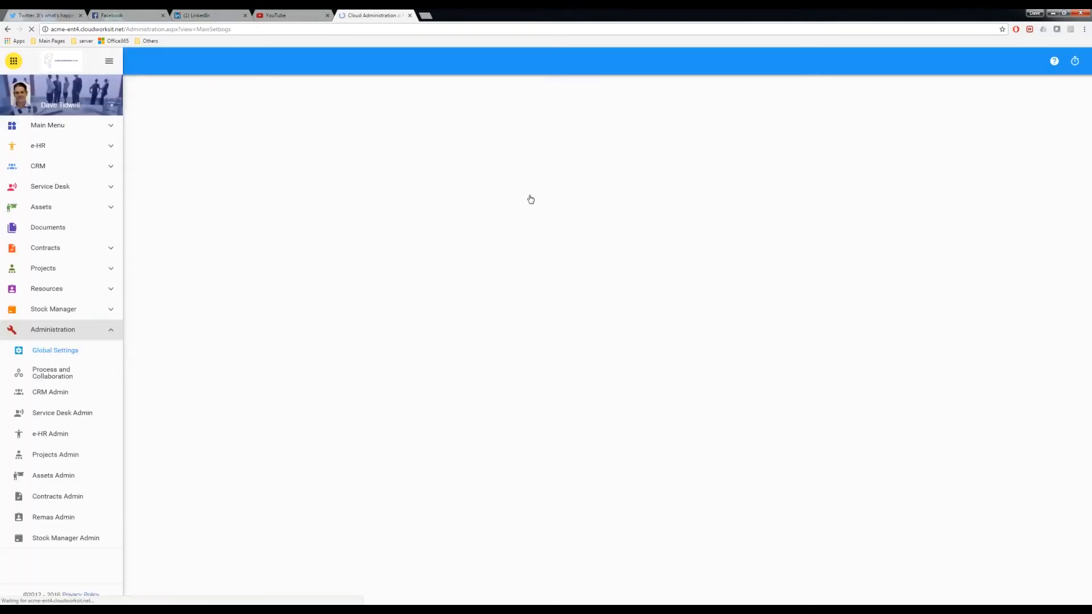
left_click(608, 183)
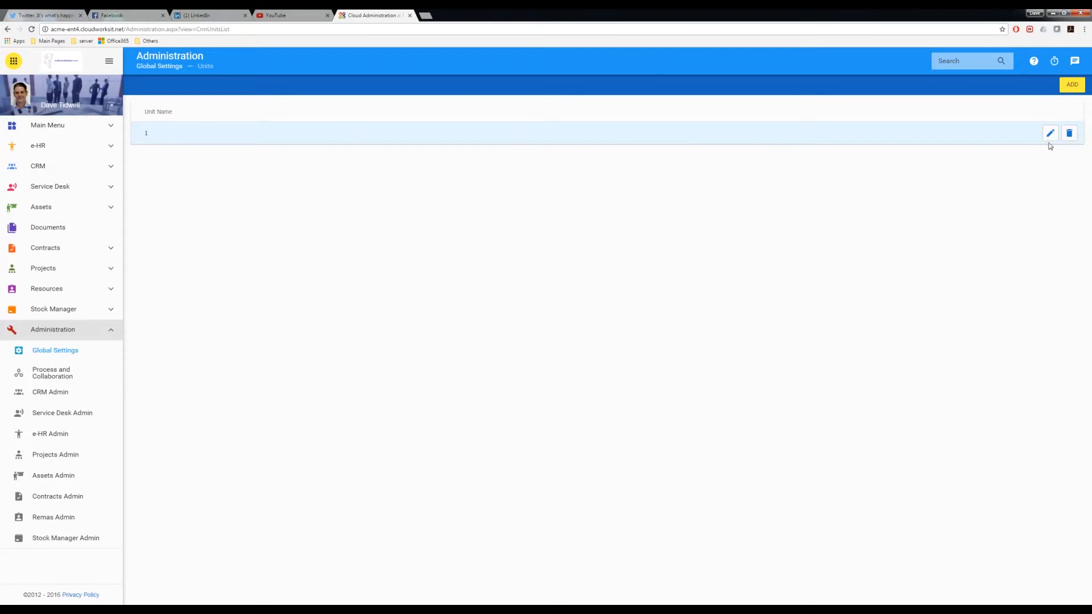
left_click(1068, 133)
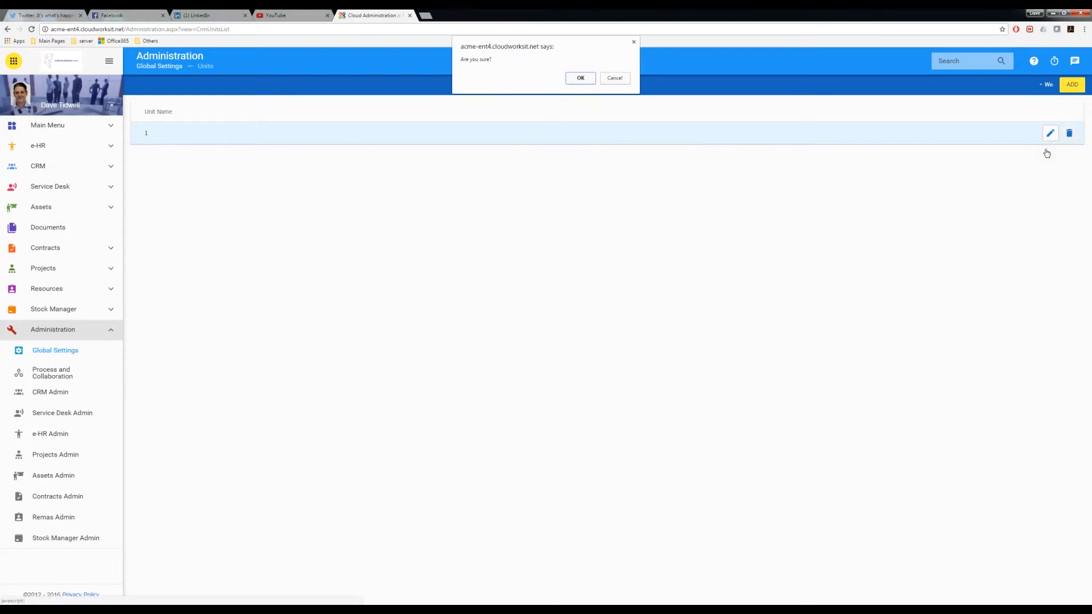
left_click(589, 79)
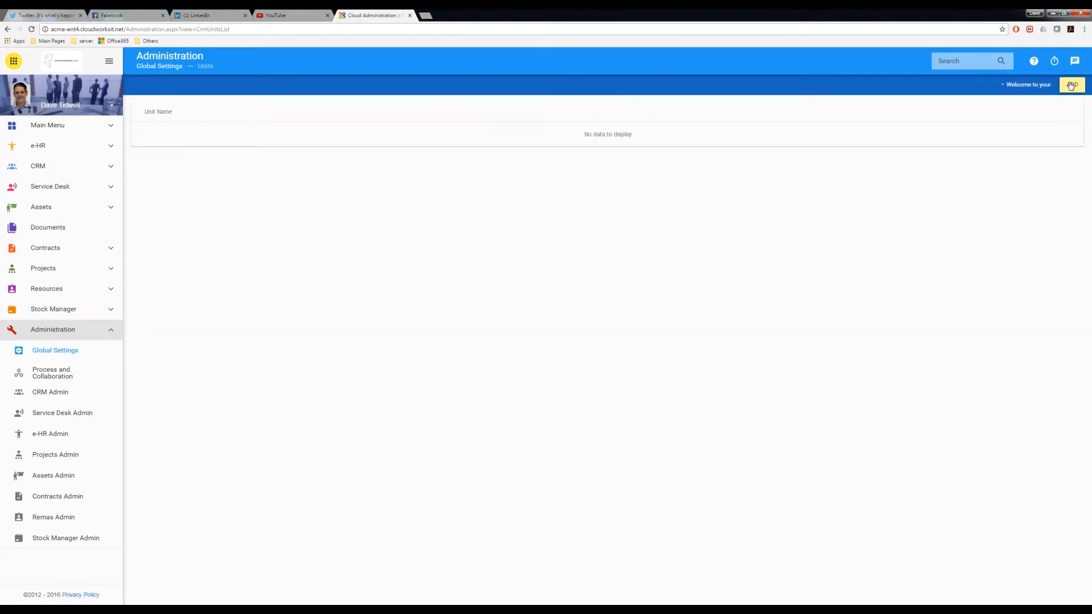
Step: Add the product units EA, Hours, Day, Box of 12 and Pack of Two
left_click(1071, 84)
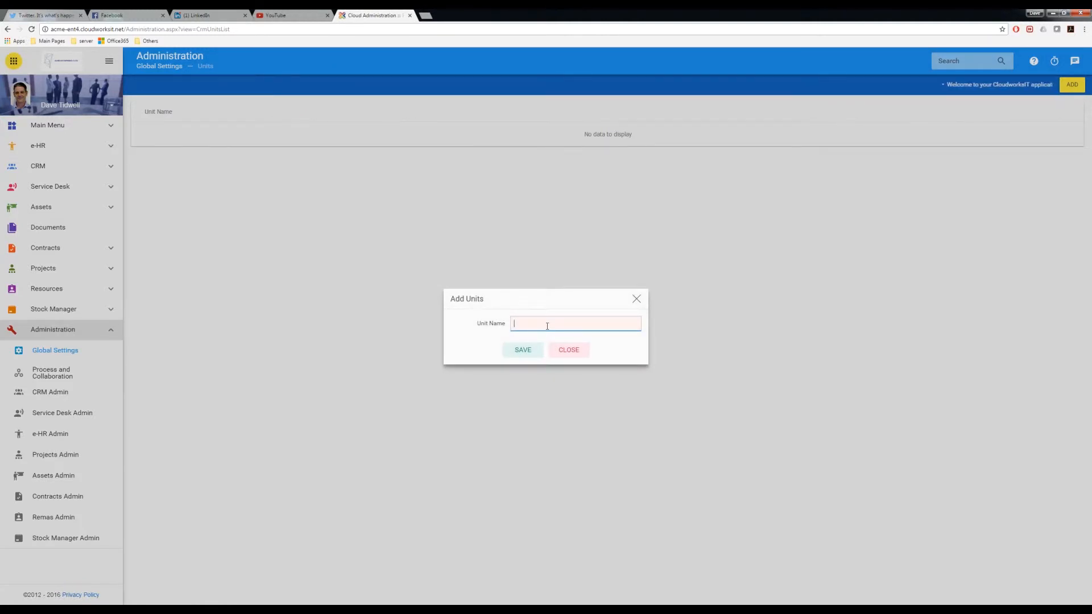
type("EA")
left_click(523, 351)
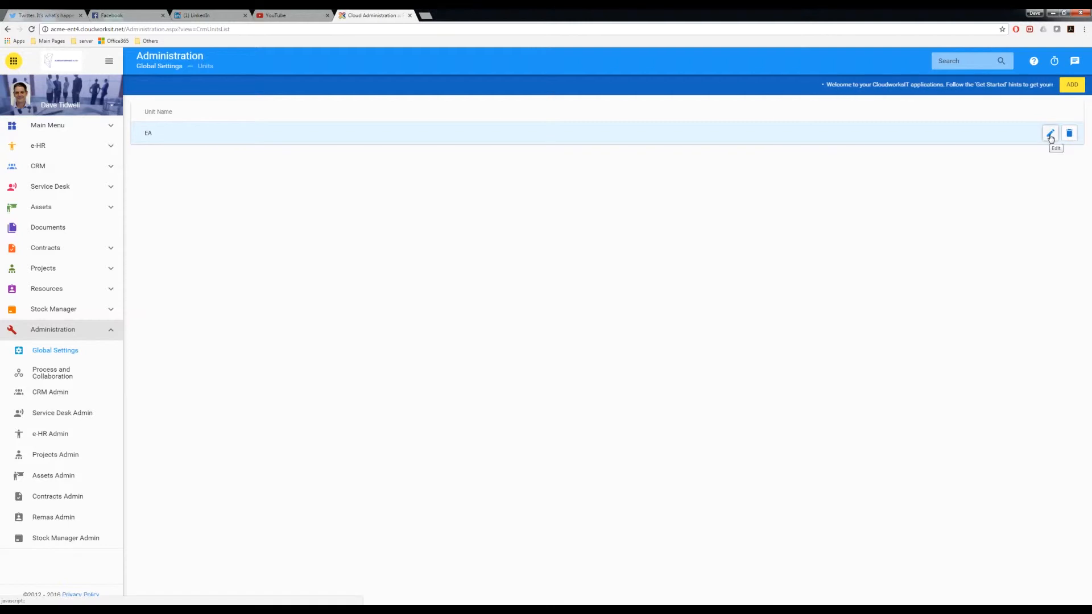
left_click(1071, 86)
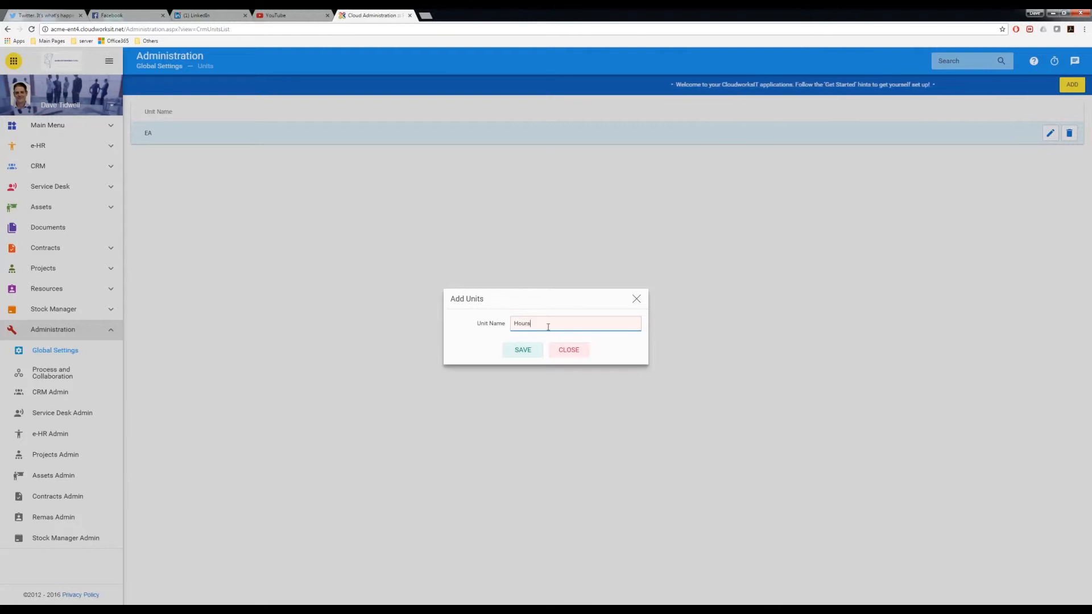
left_click(526, 350)
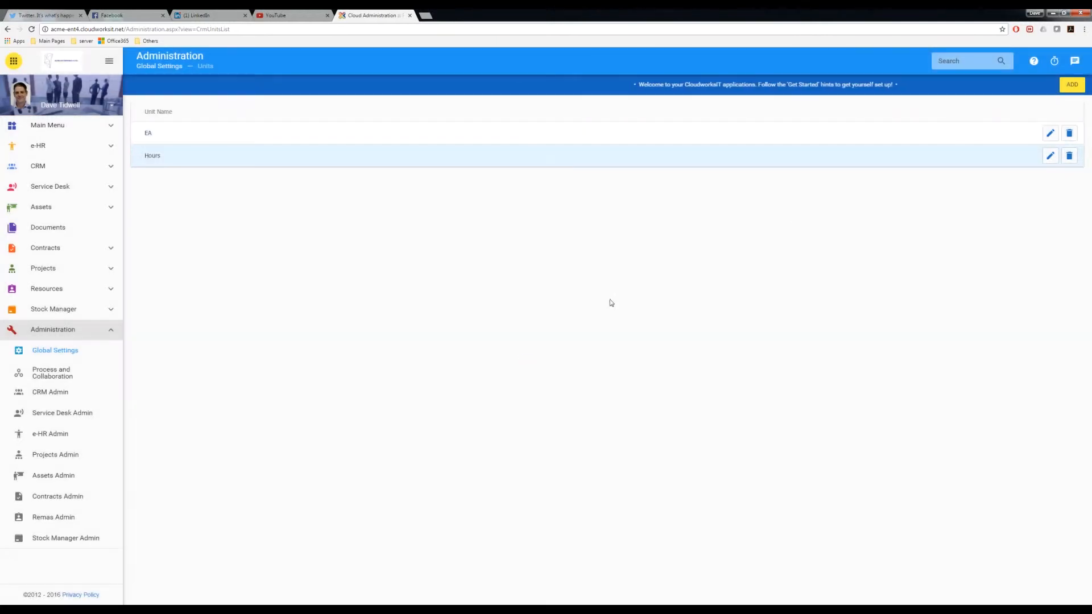
left_click(1072, 84)
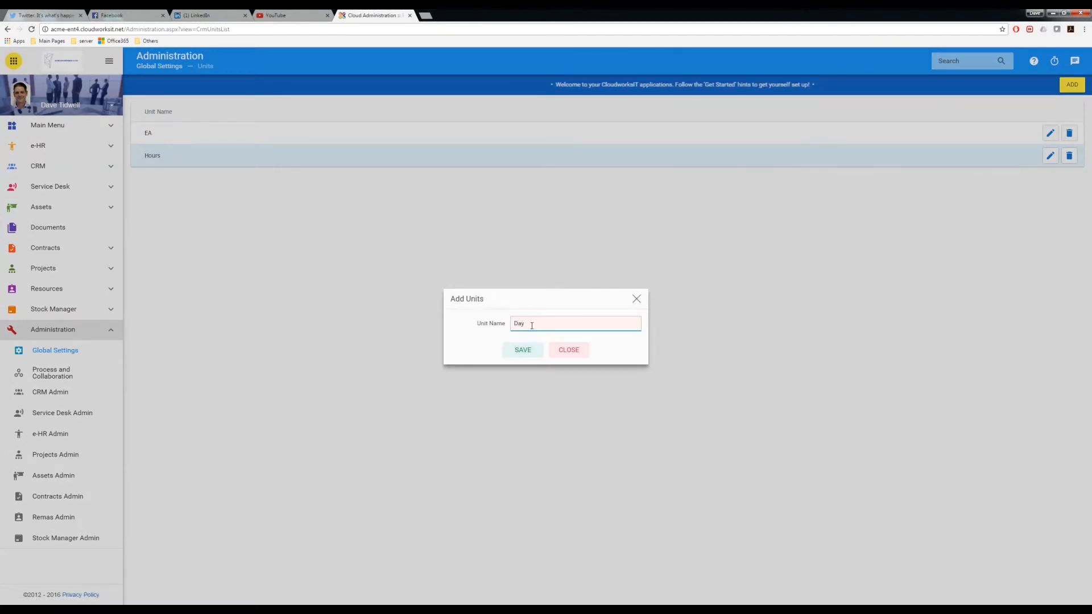
left_click(521, 350)
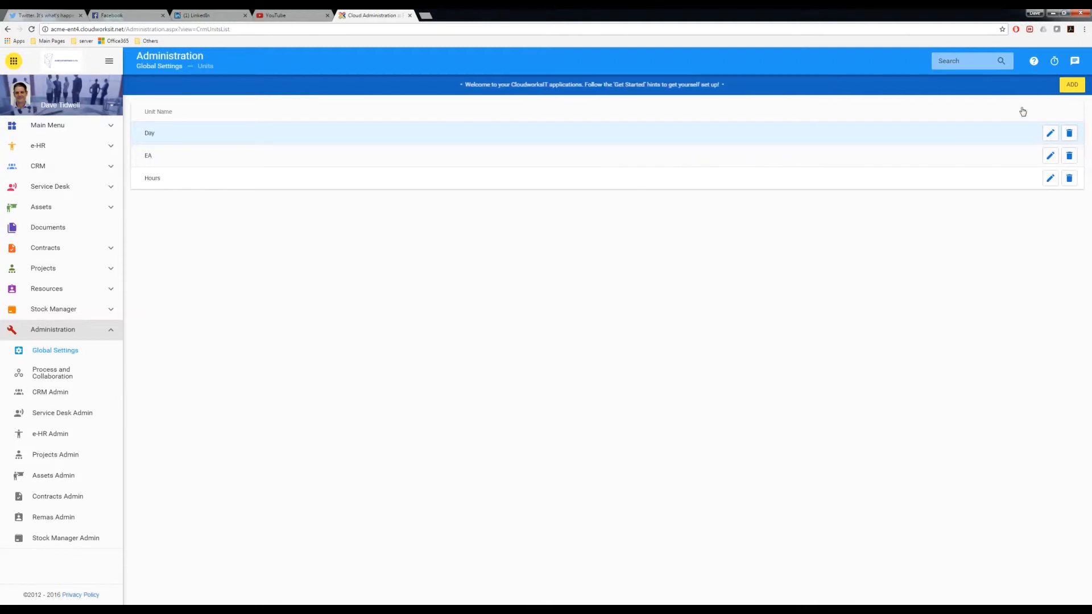
left_click(1072, 84)
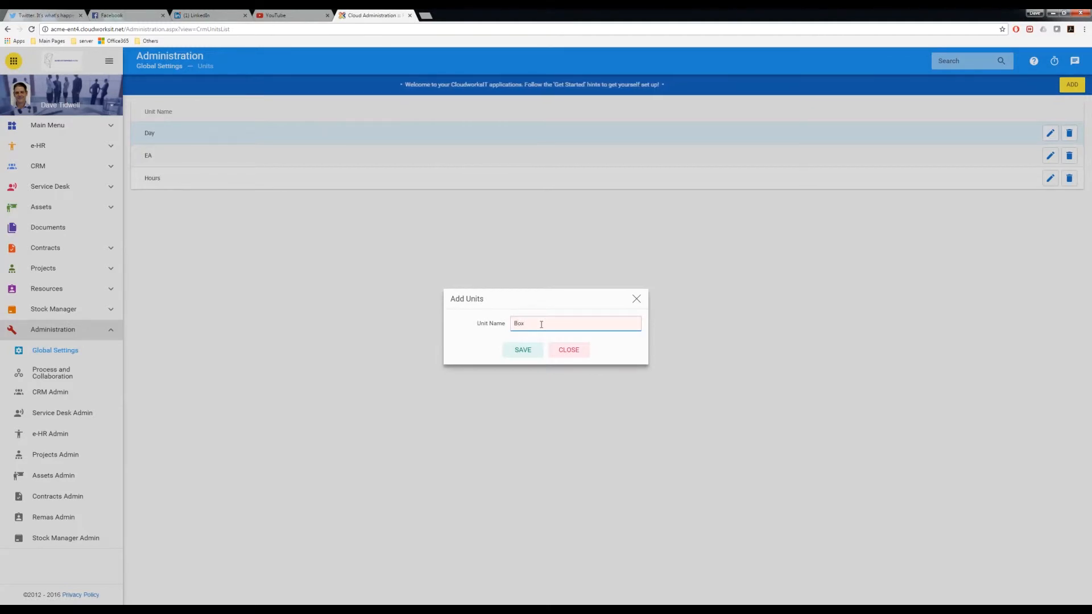
left_click(522, 349)
left_click(1071, 85)
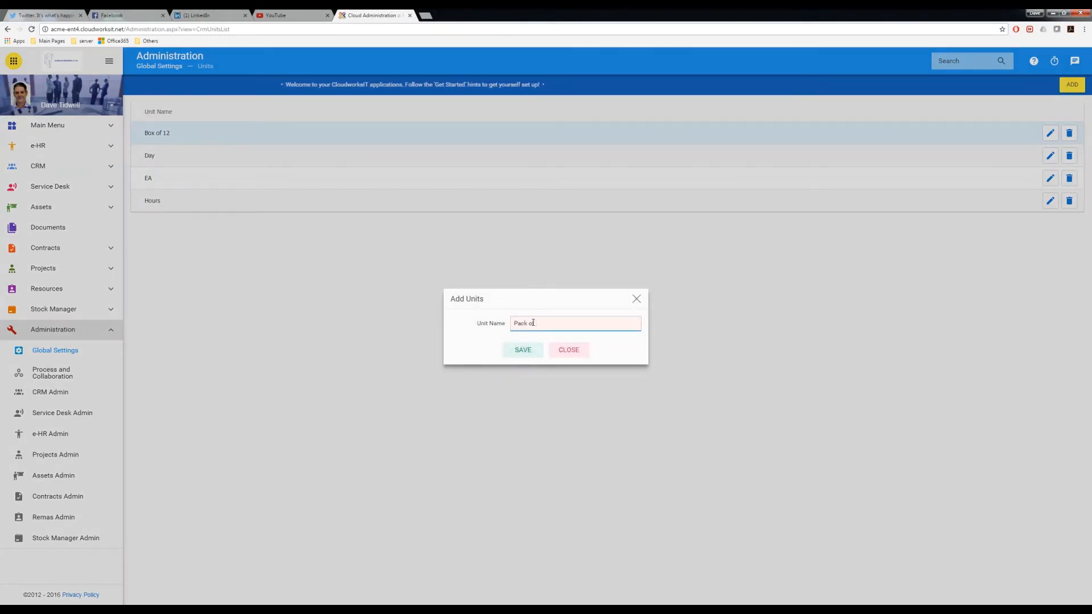
left_click(523, 350)
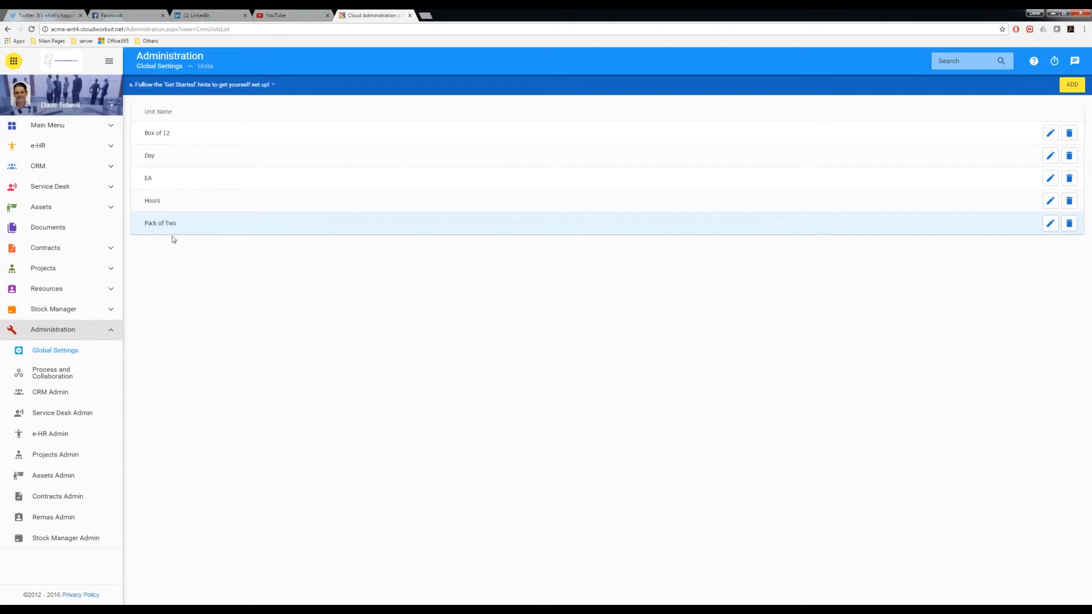
Step: Add the providers Acme Enterprises 4 Ltd and Industrial Light Ltd to the Providers in Global Settings
left_click(175, 66)
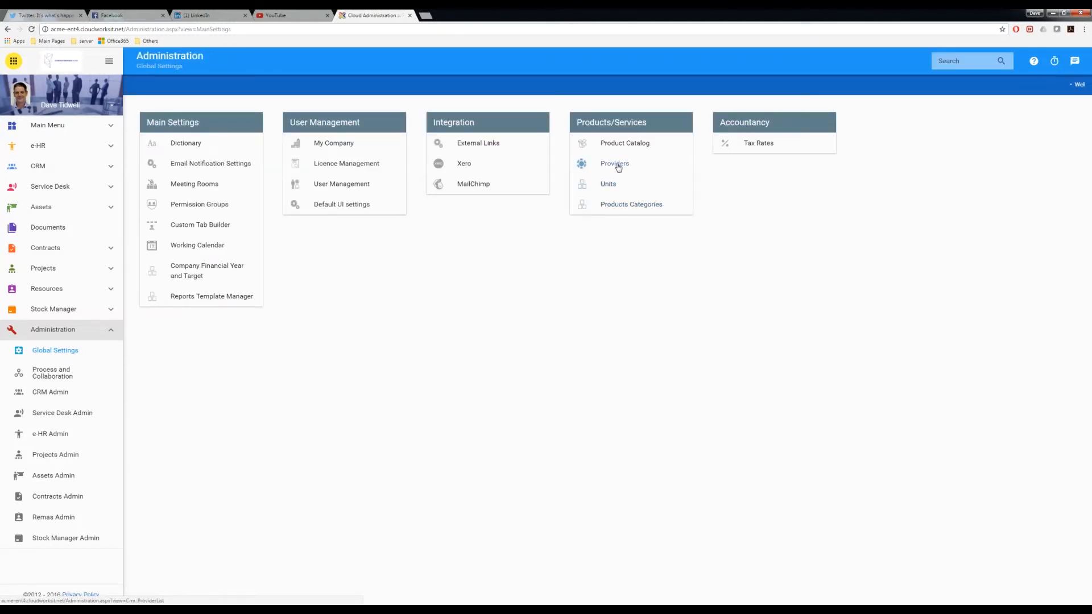
left_click(615, 164)
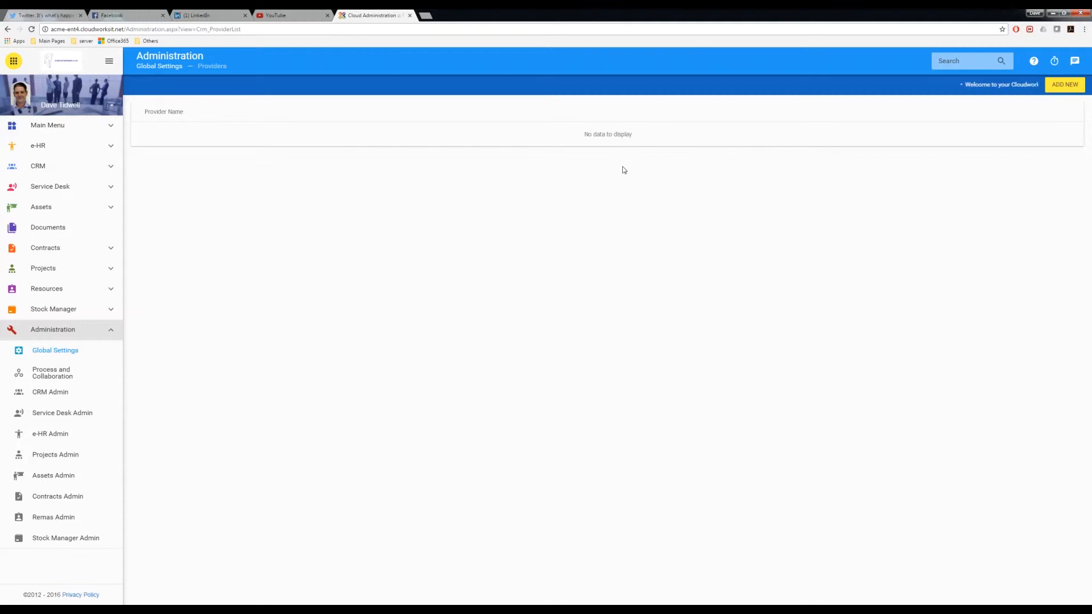
left_click(1064, 84)
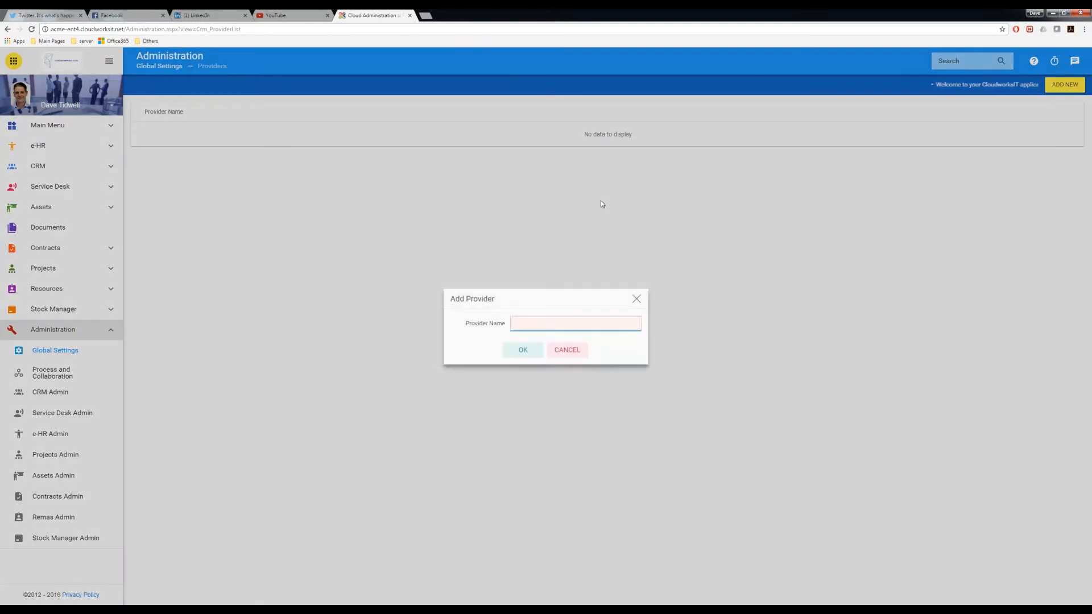
left_click(541, 323)
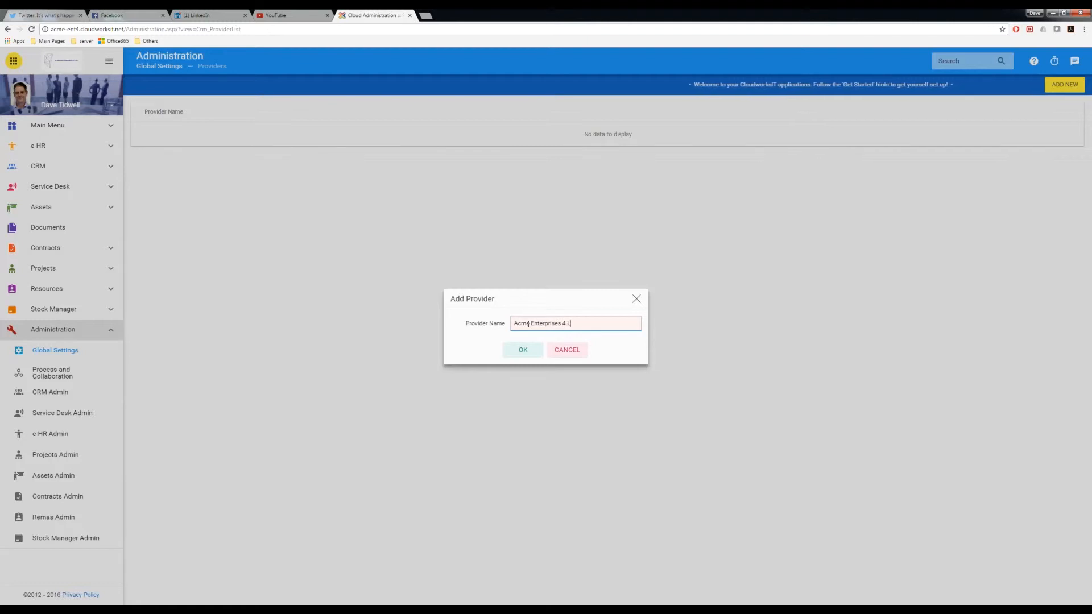
left_click(524, 349)
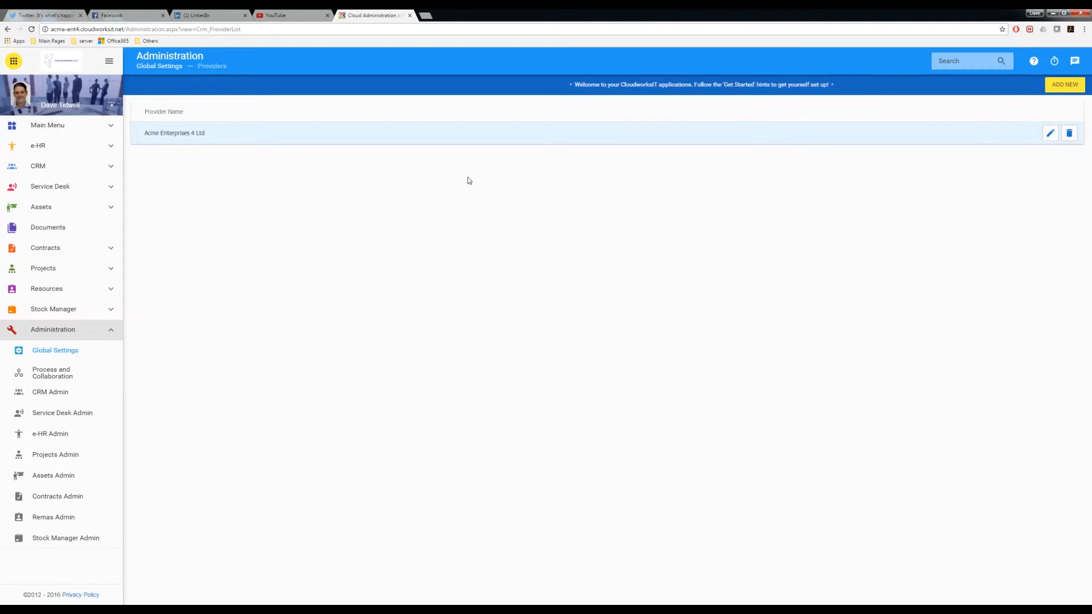
left_click(1065, 84)
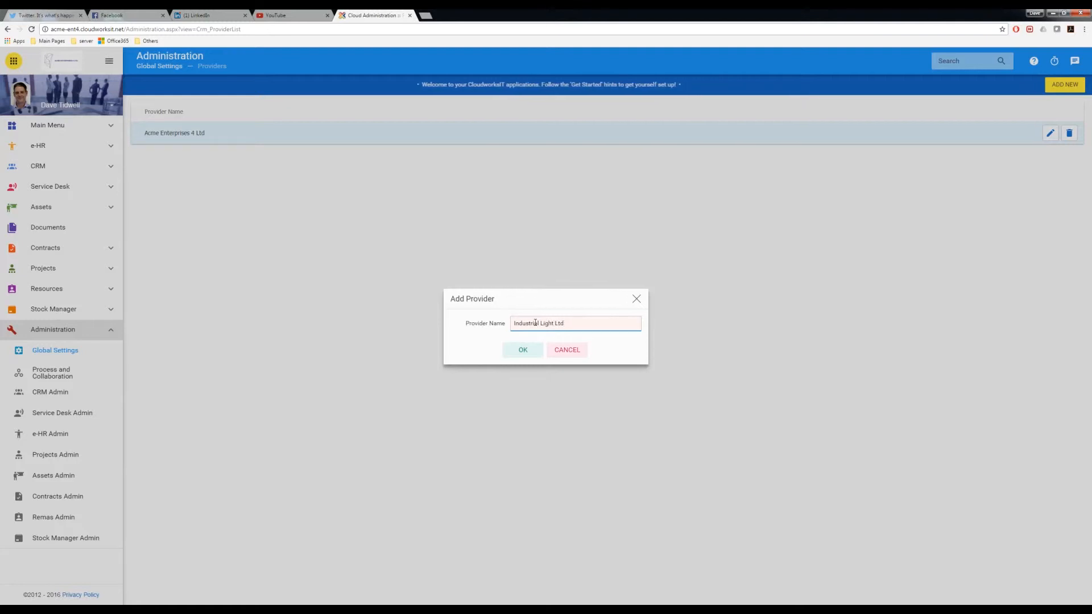
left_click(517, 349)
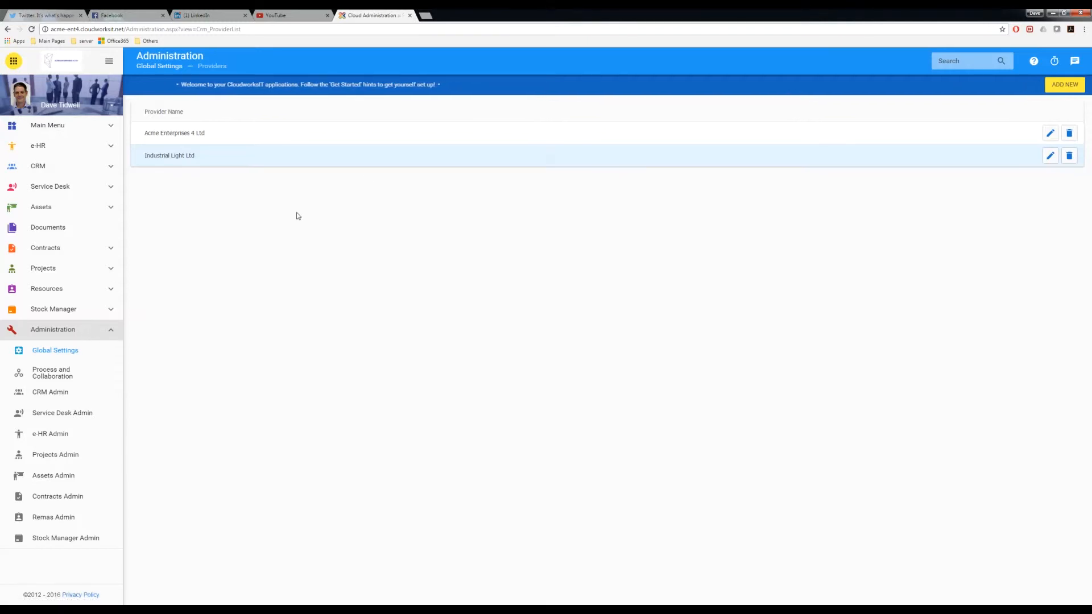
Step: Open the Product Catalog from Global Settings
left_click(171, 66)
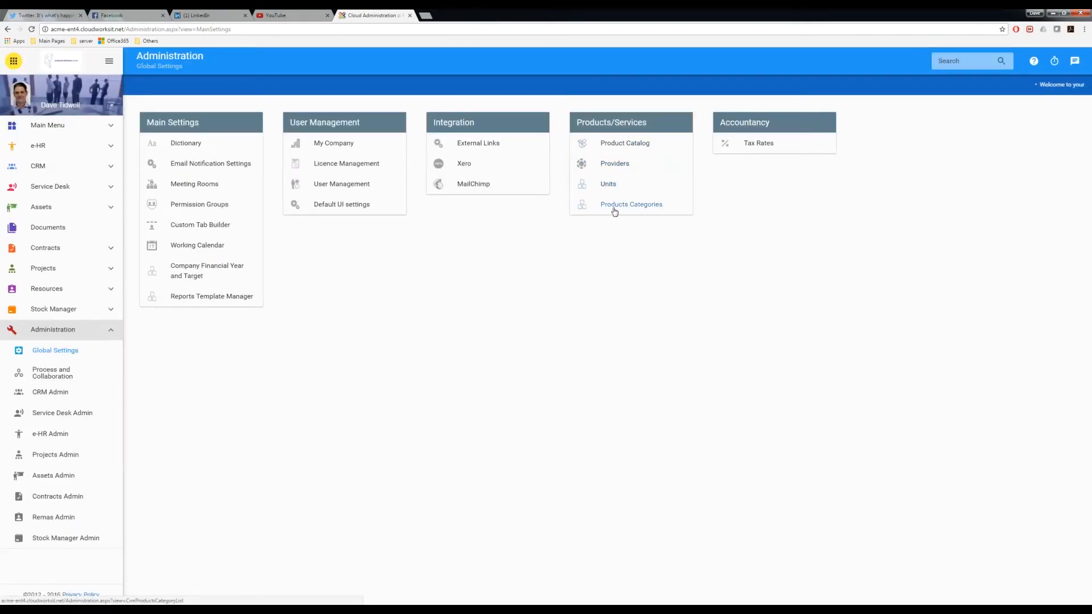
left_click(618, 144)
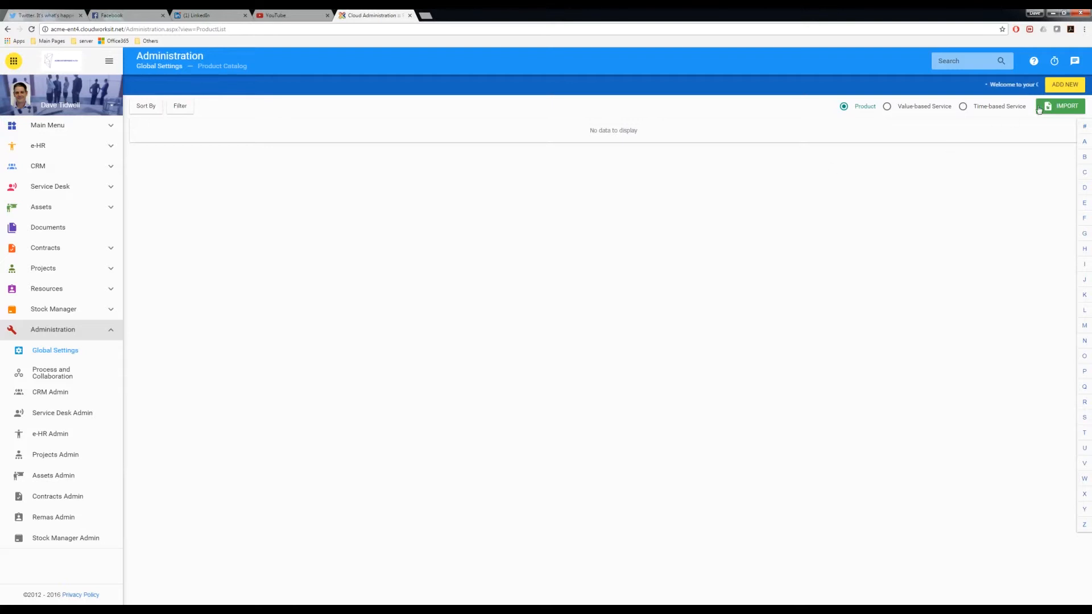
left_click(1058, 86)
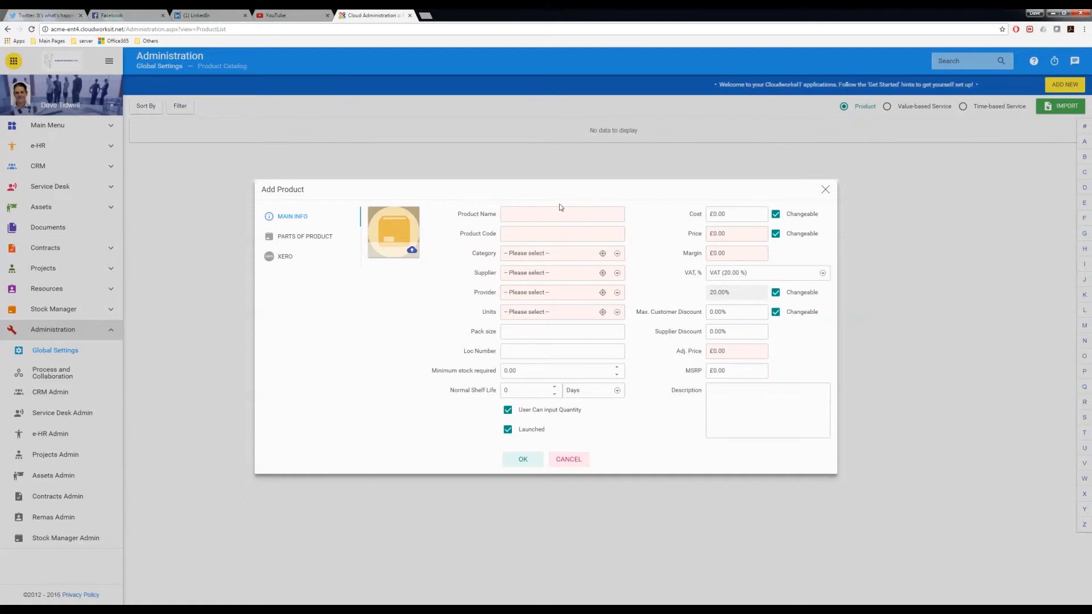
left_click(568, 459)
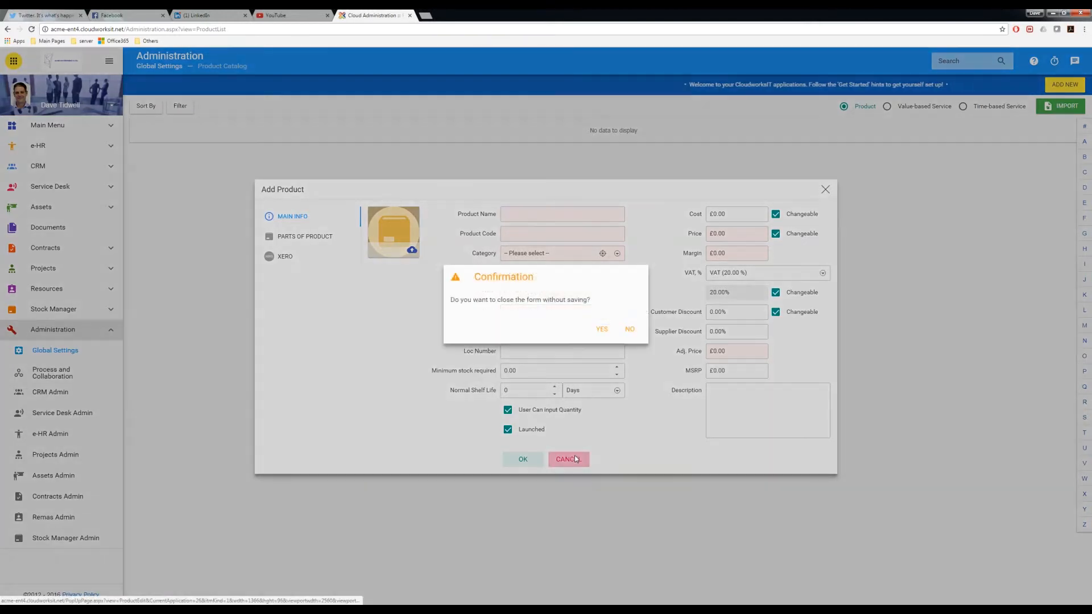
left_click(602, 330)
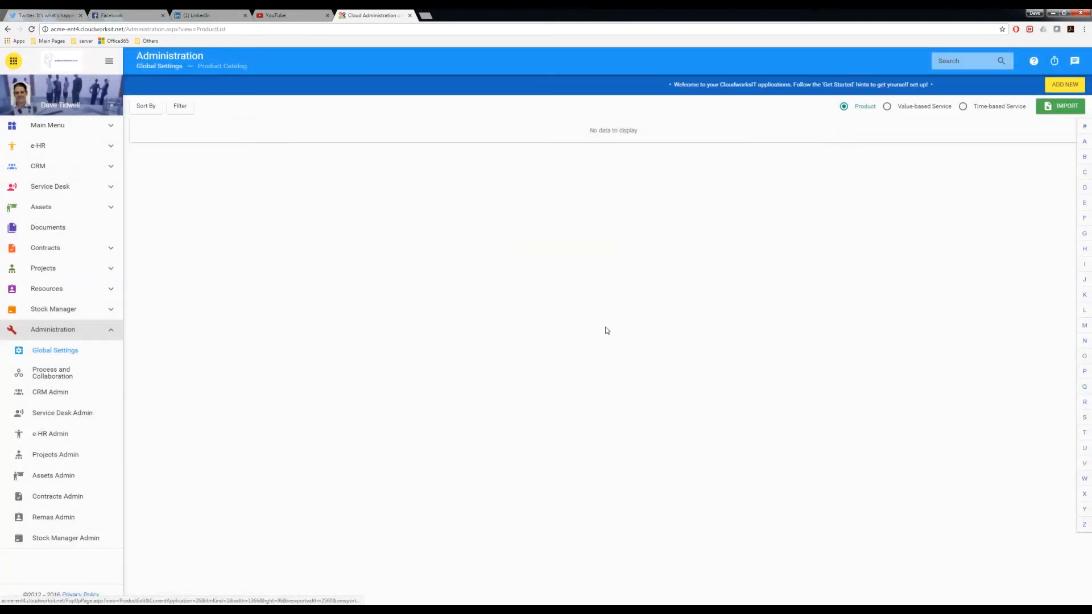
Step: Download the XLS product import template from the catalog's import page and open it in Excel with editing enabled
left_click(1061, 108)
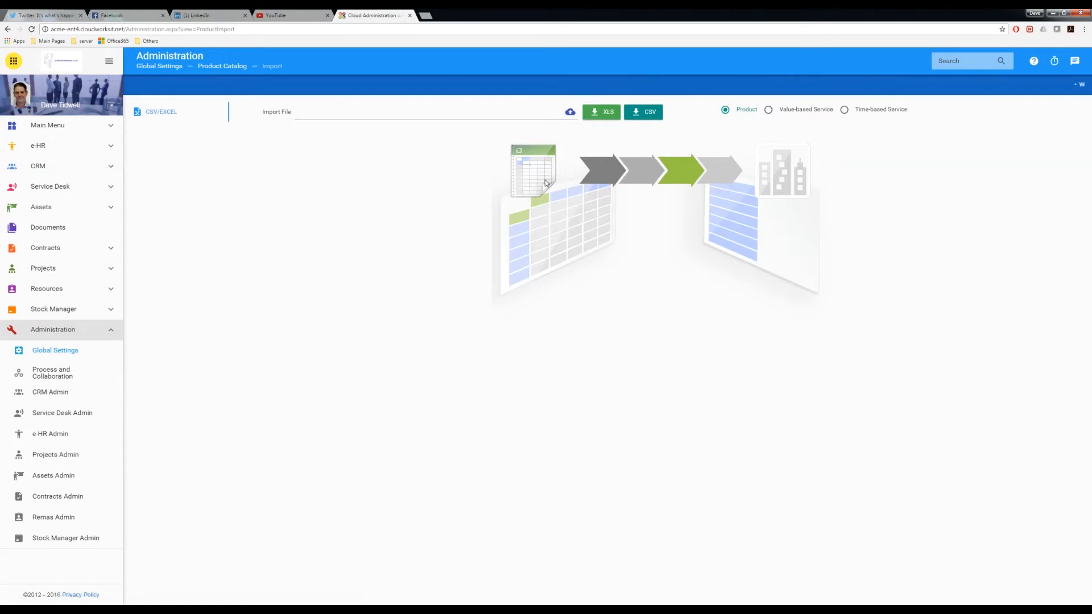
left_click(608, 116)
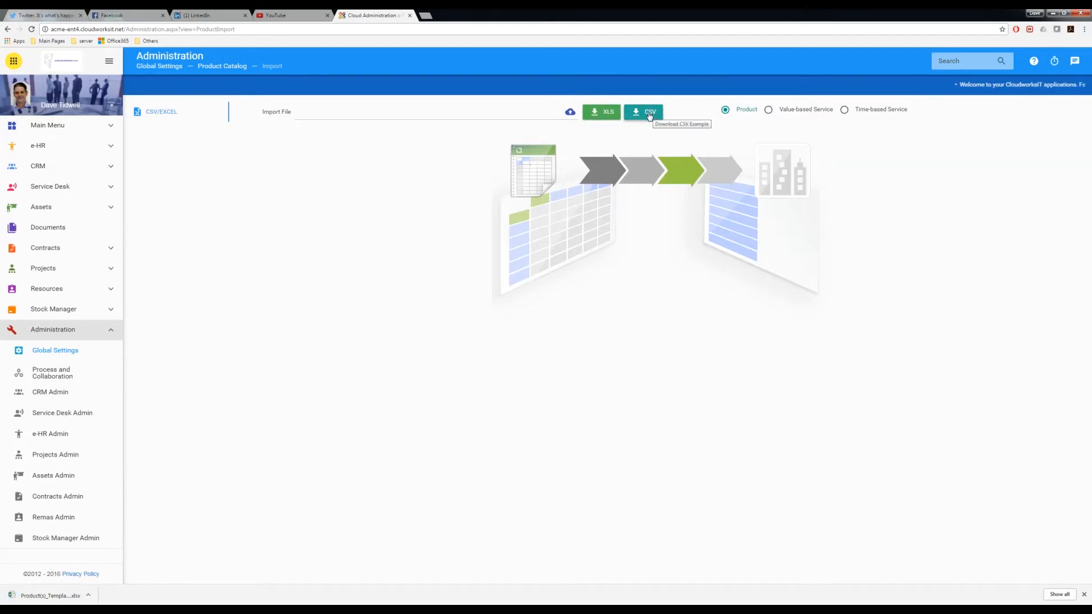
left_click(64, 595)
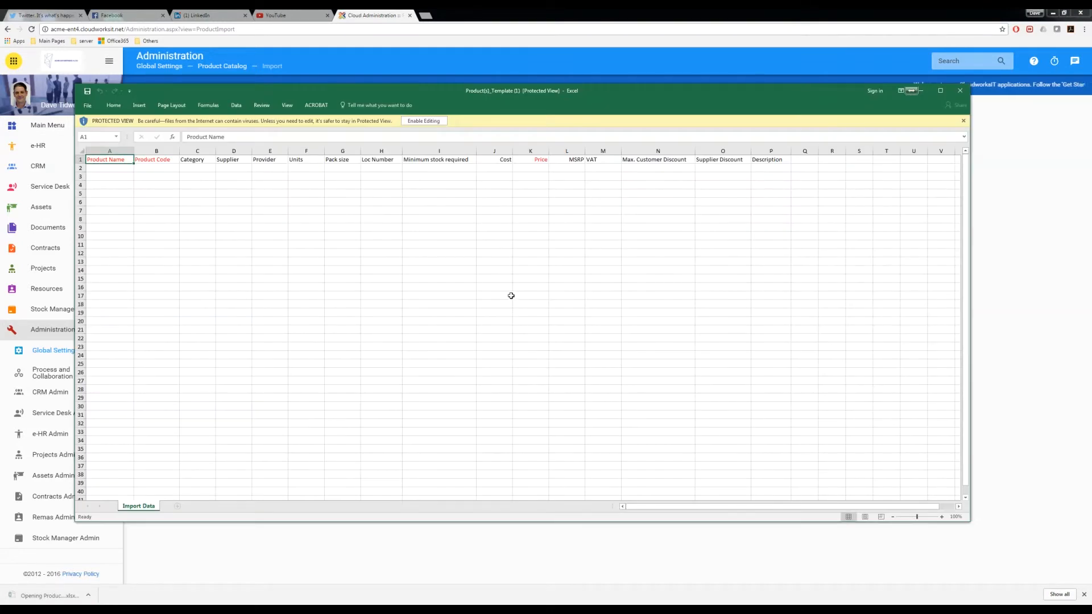
left_click(423, 121)
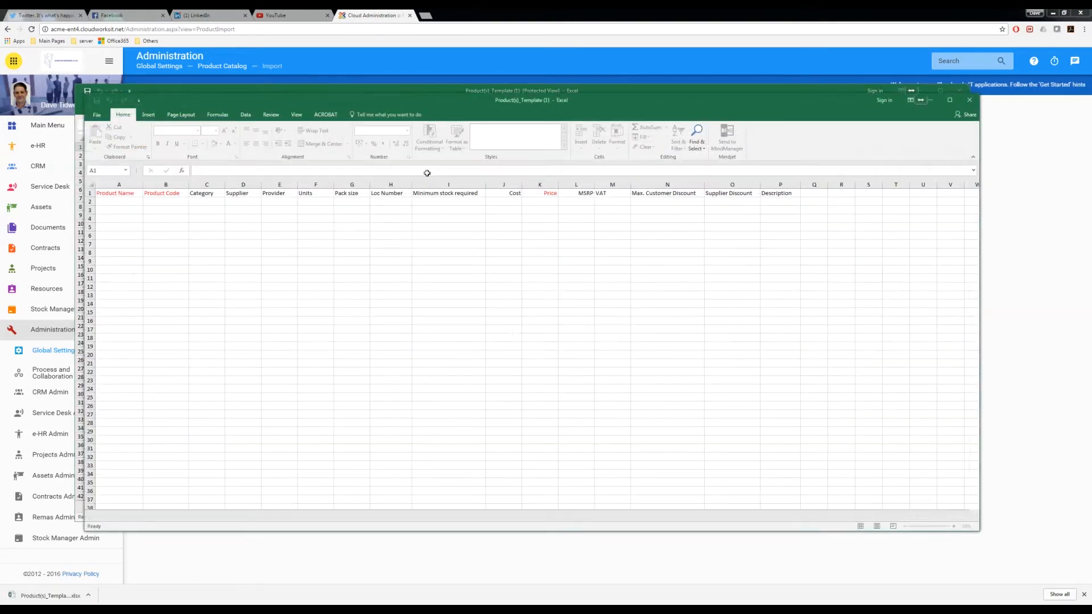
Step: Examine the column headings of the product import template and close the workbook
left_click(128, 203)
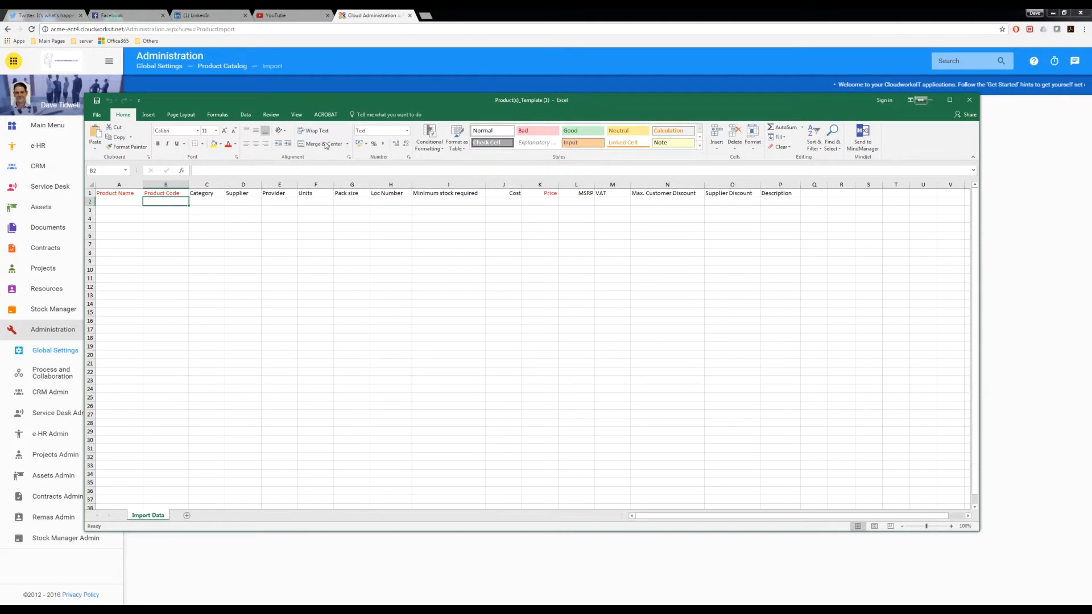
left_click(243, 117)
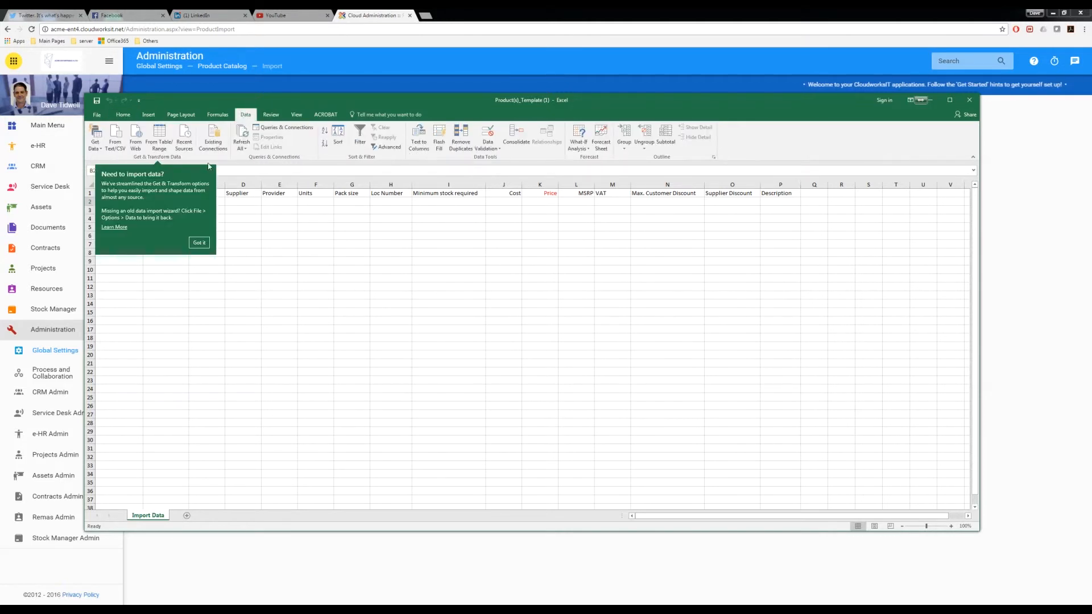
left_click(200, 246)
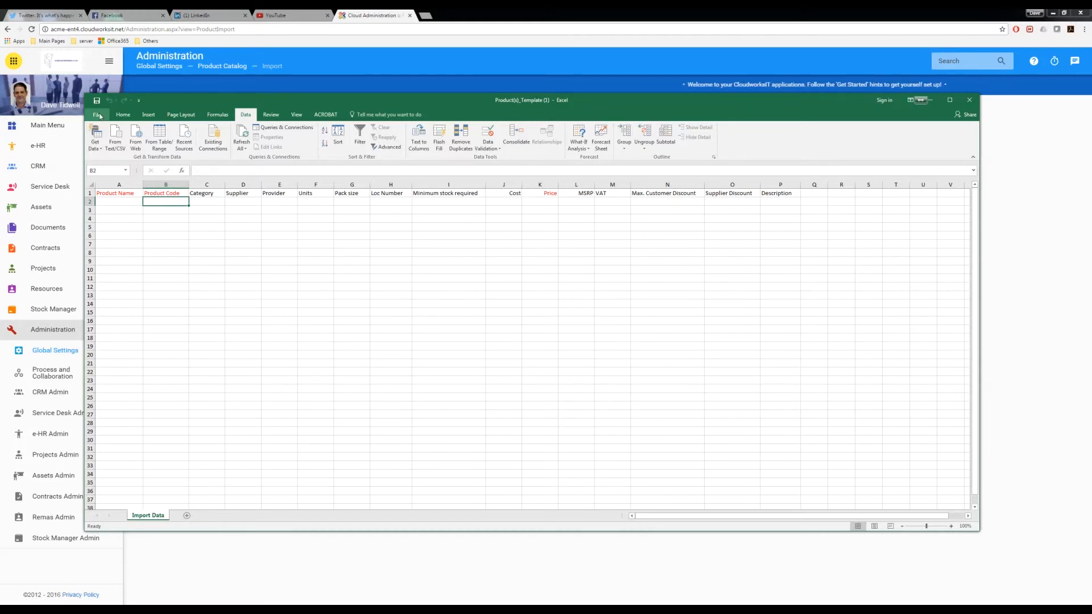
left_click(970, 100)
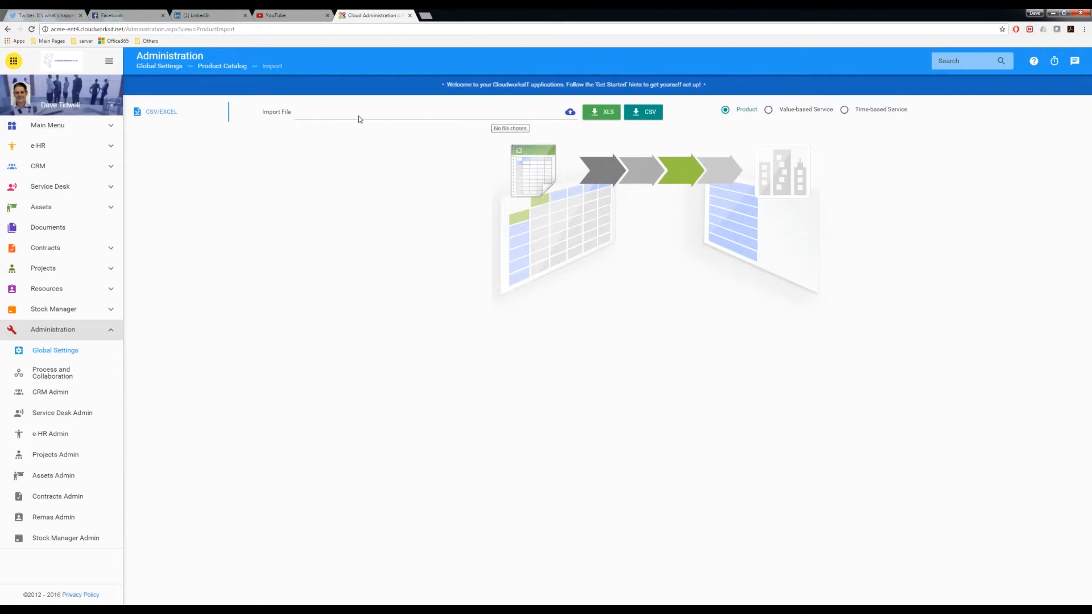
Step: Return to the Product Catalog, start a new product and upload the 2ganglightswitch picture as its image
left_click(229, 67)
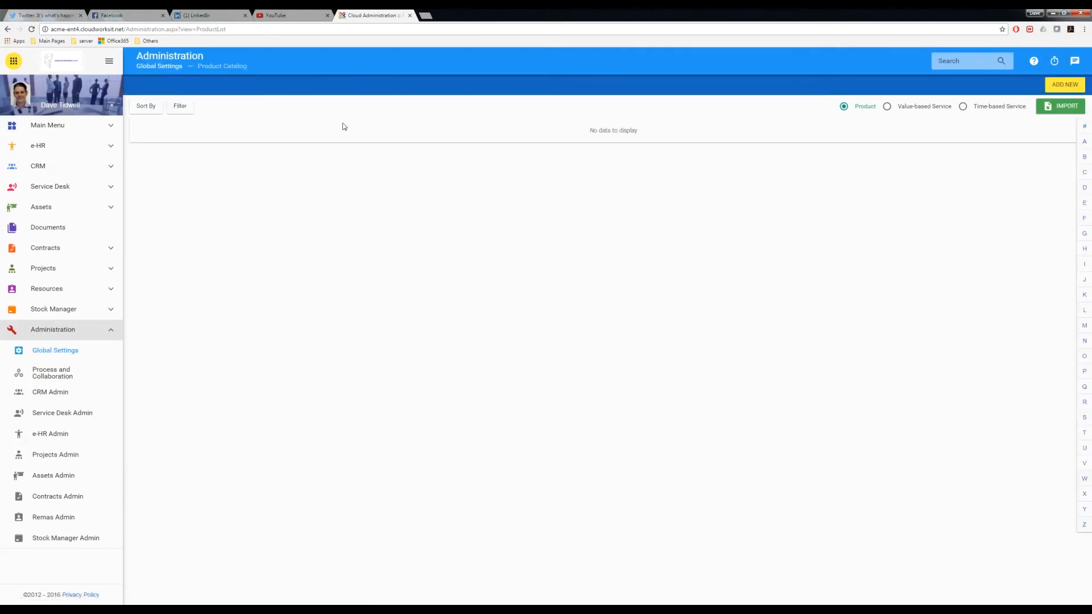
left_click(1065, 84)
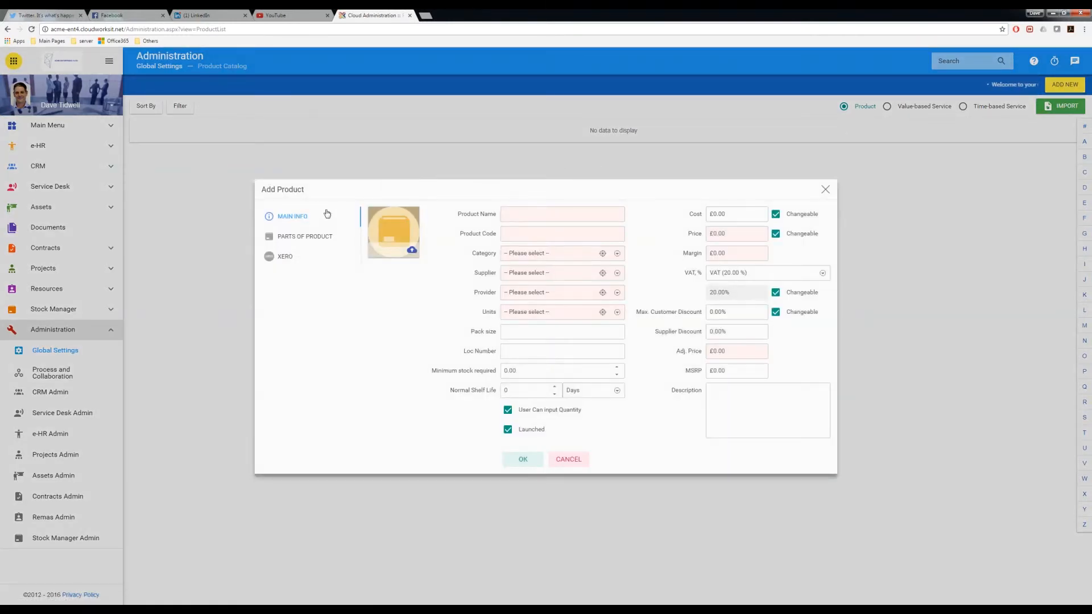
left_click(412, 252)
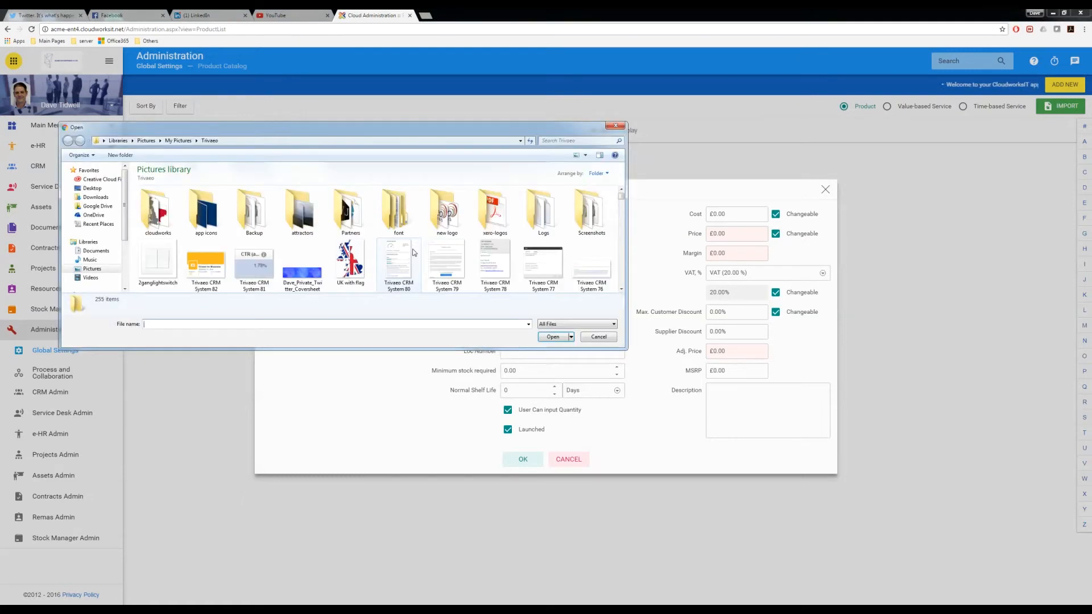
left_click(163, 272)
left_click(552, 336)
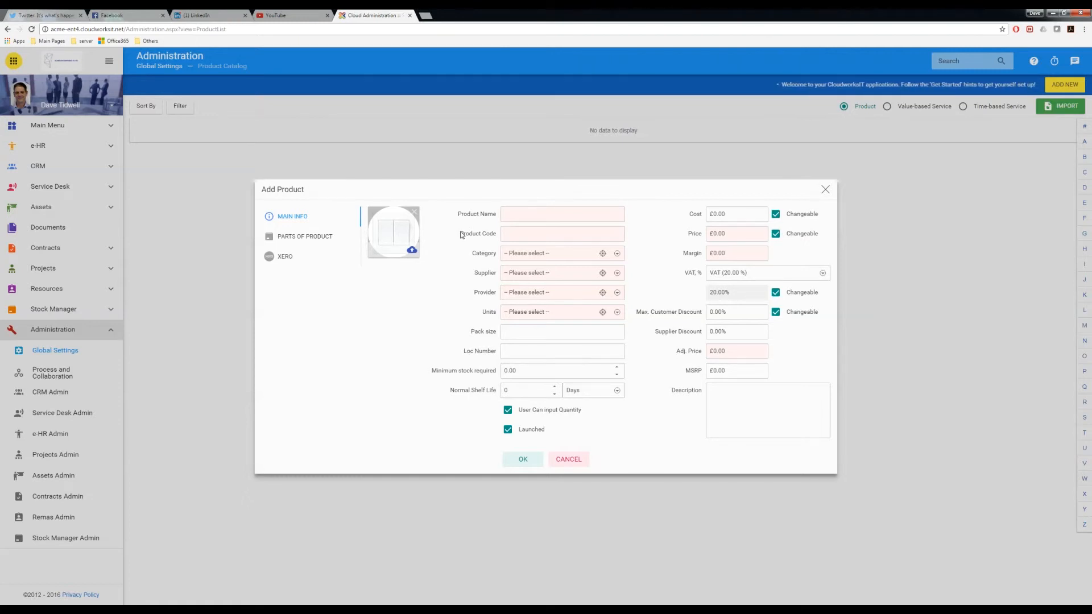
Step: Name the new product 2 Gang Light Switch and give it the product code 2GLS
left_click(512, 215)
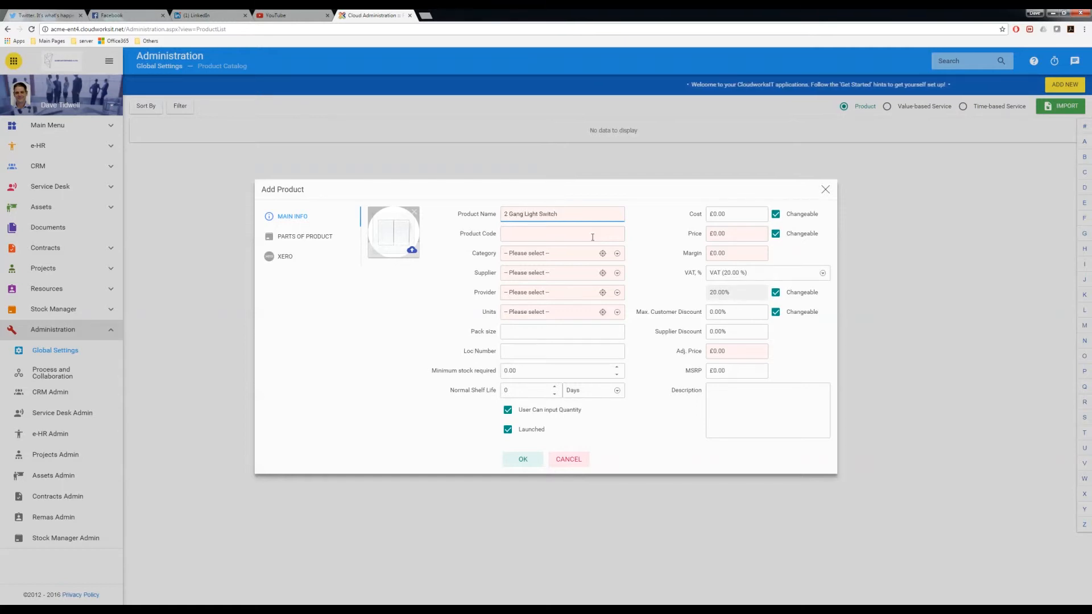
left_click(568, 233)
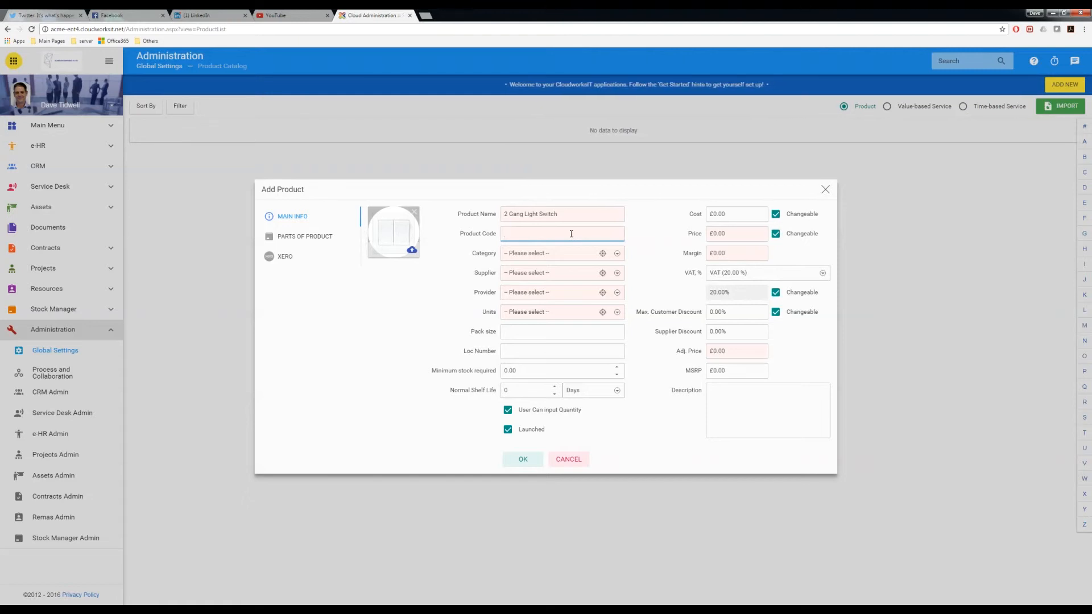
type("GLS")
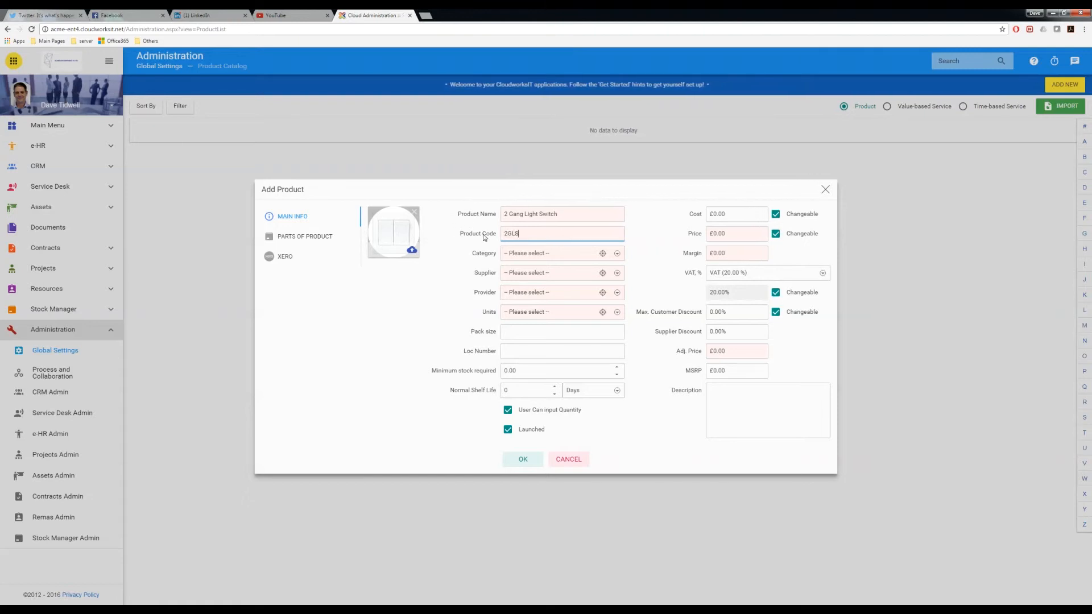
Step: Assign the product to the Products category with Industrial Light Ltd as both supplier and provider
left_click(618, 255)
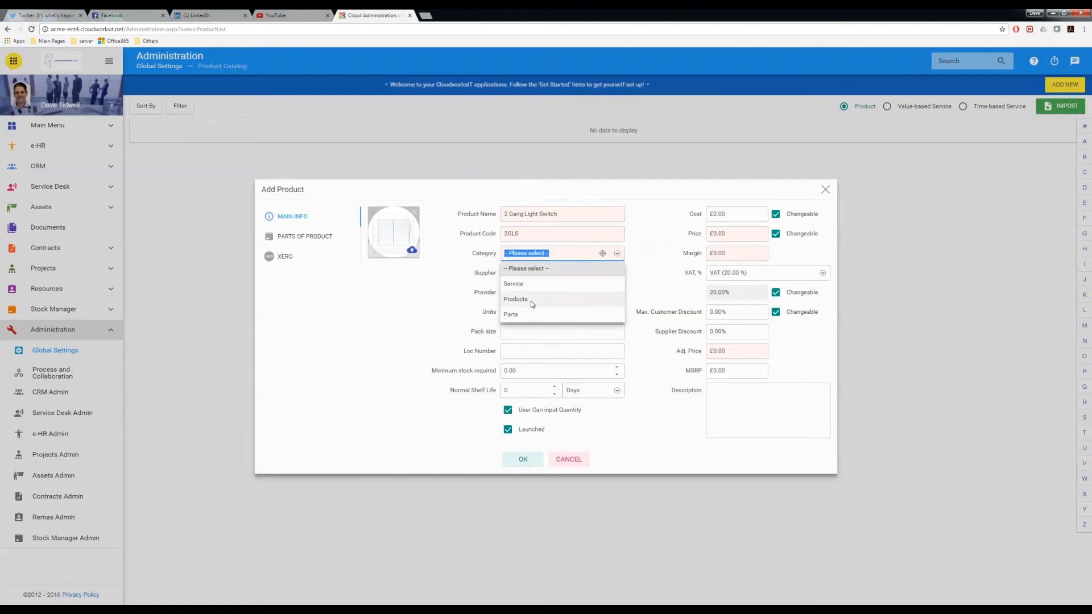
left_click(514, 299)
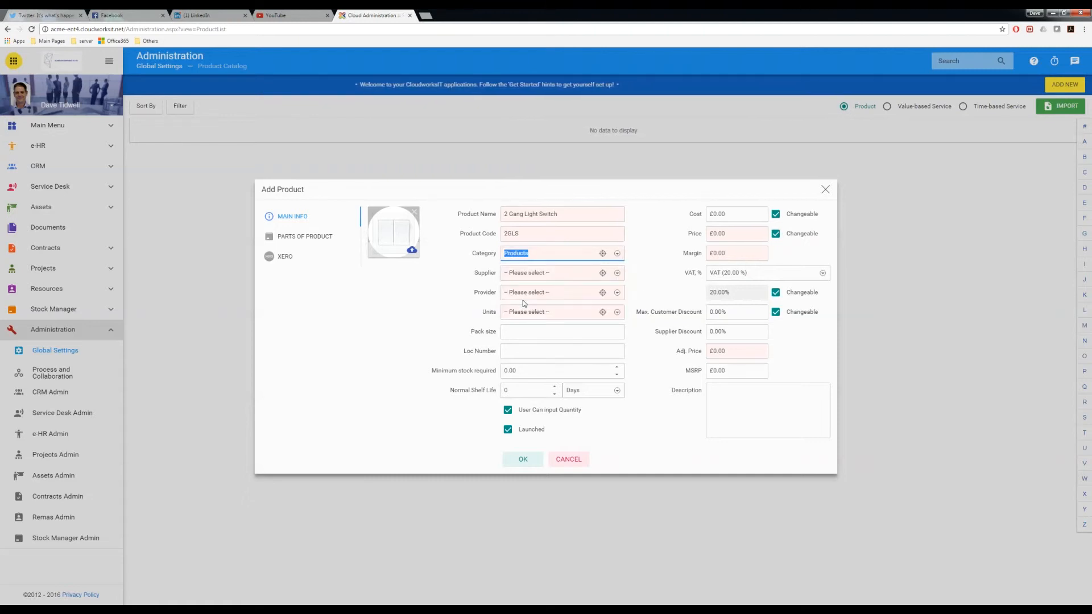
left_click(615, 273)
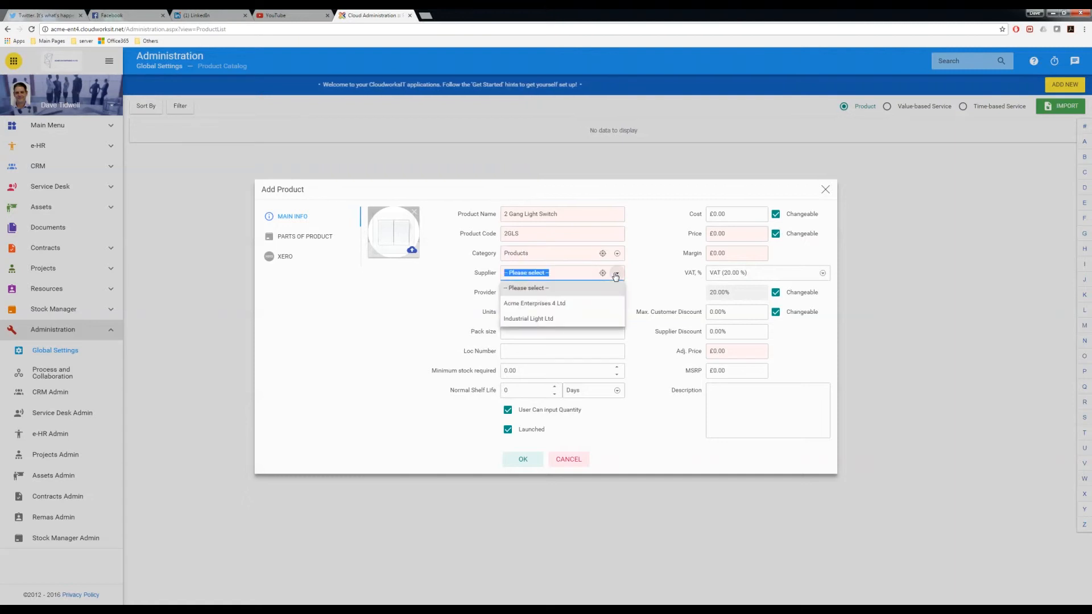
left_click(531, 319)
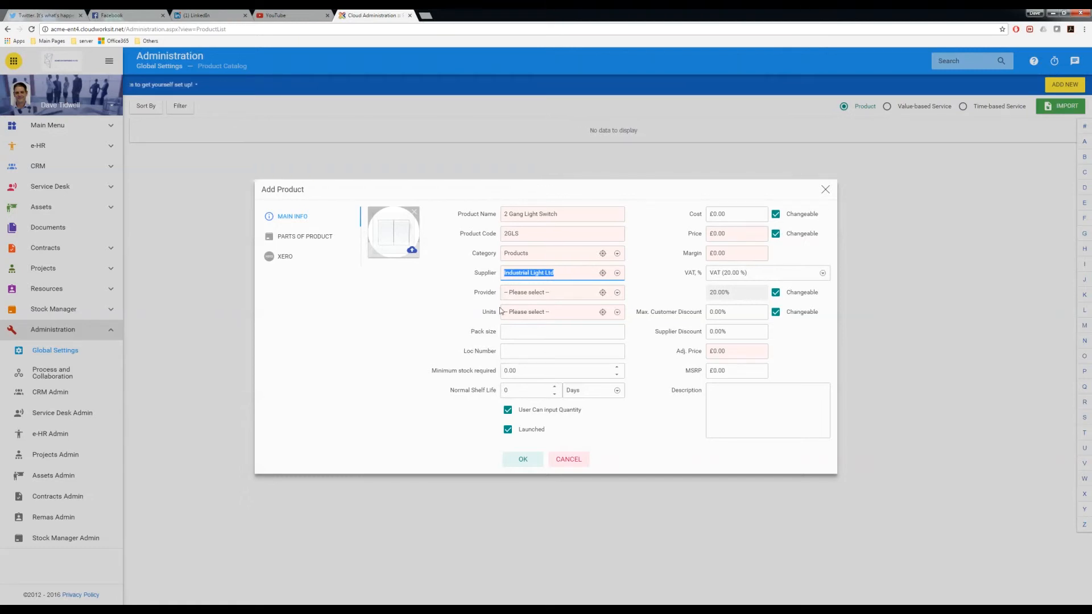
left_click(617, 293)
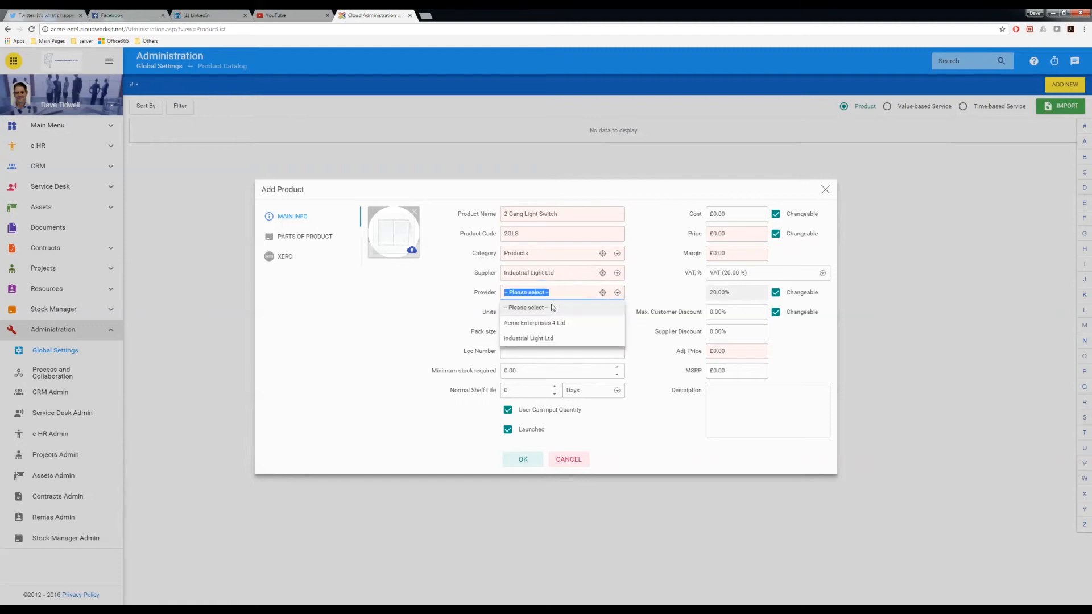
left_click(540, 339)
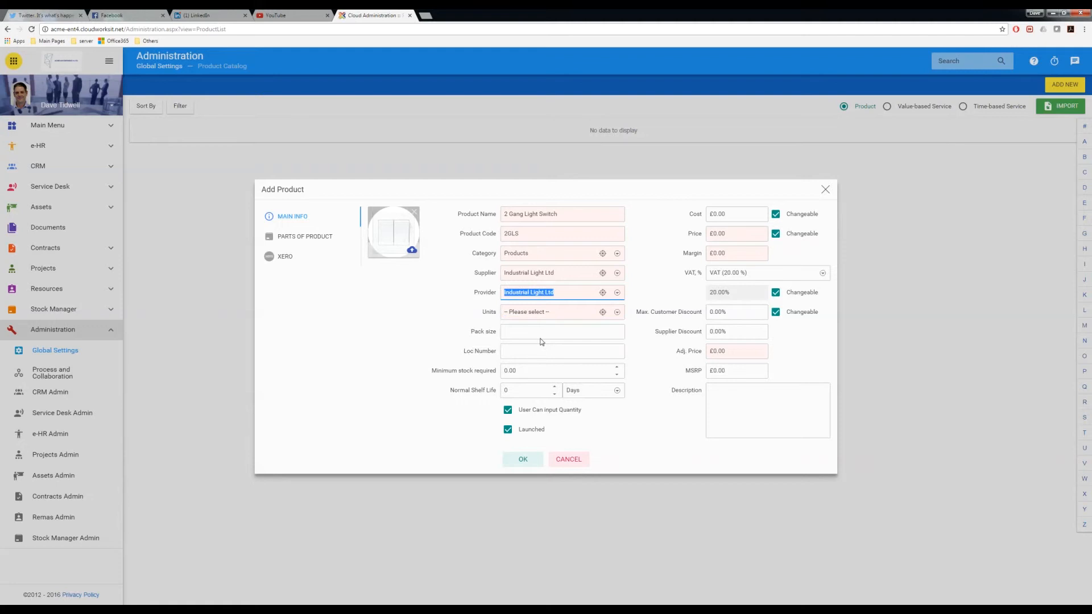
Step: Set the product's units to EA, its pack size to 1 and its Loc Number to 1
left_click(522, 313)
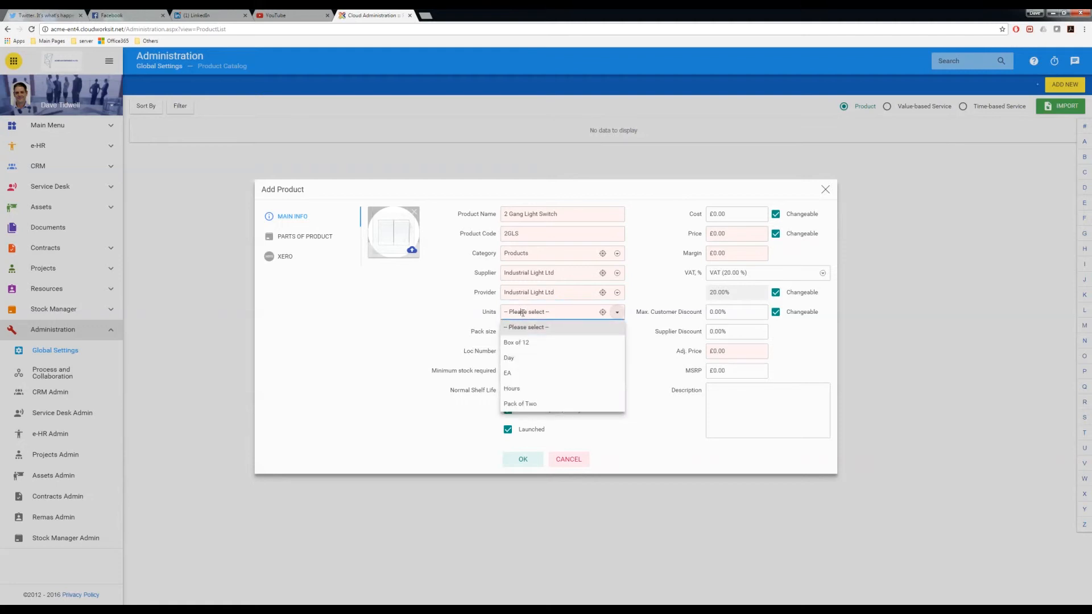
left_click(516, 377)
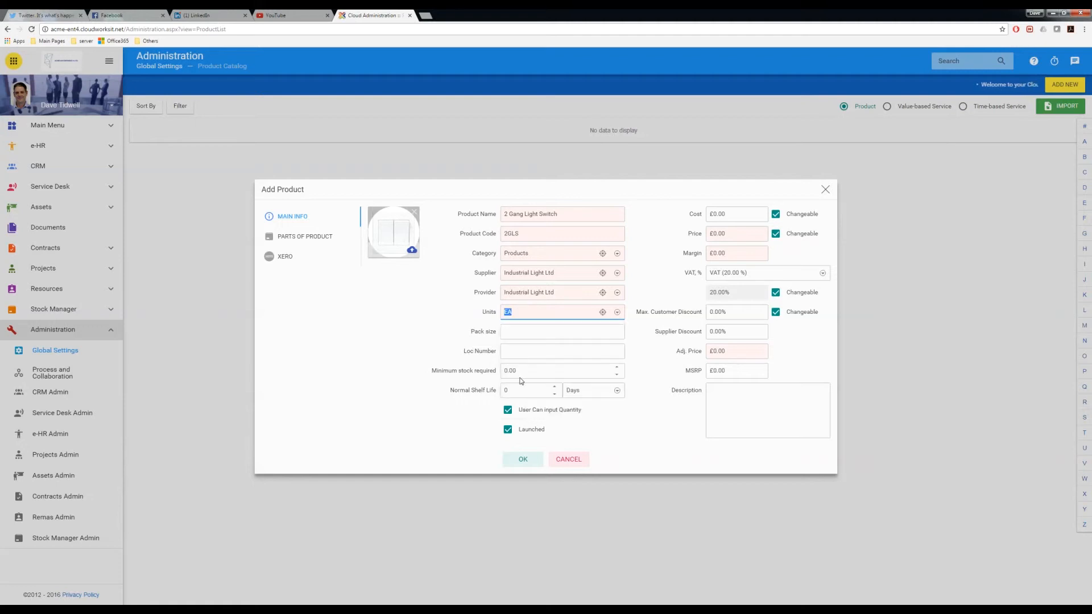
left_click(531, 334)
type("1")
left_click(530, 356)
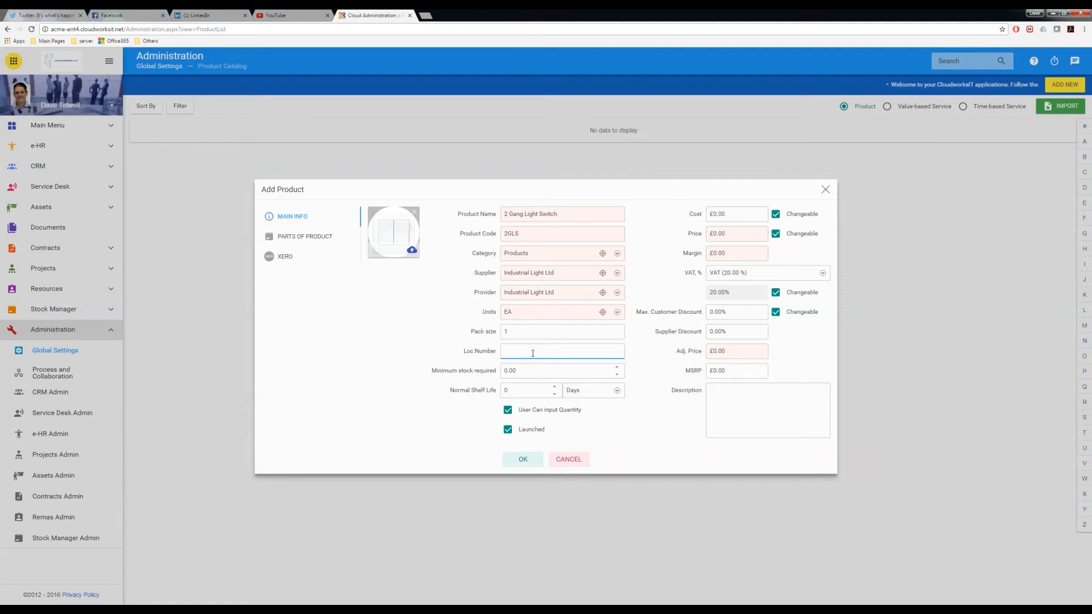
type("1")
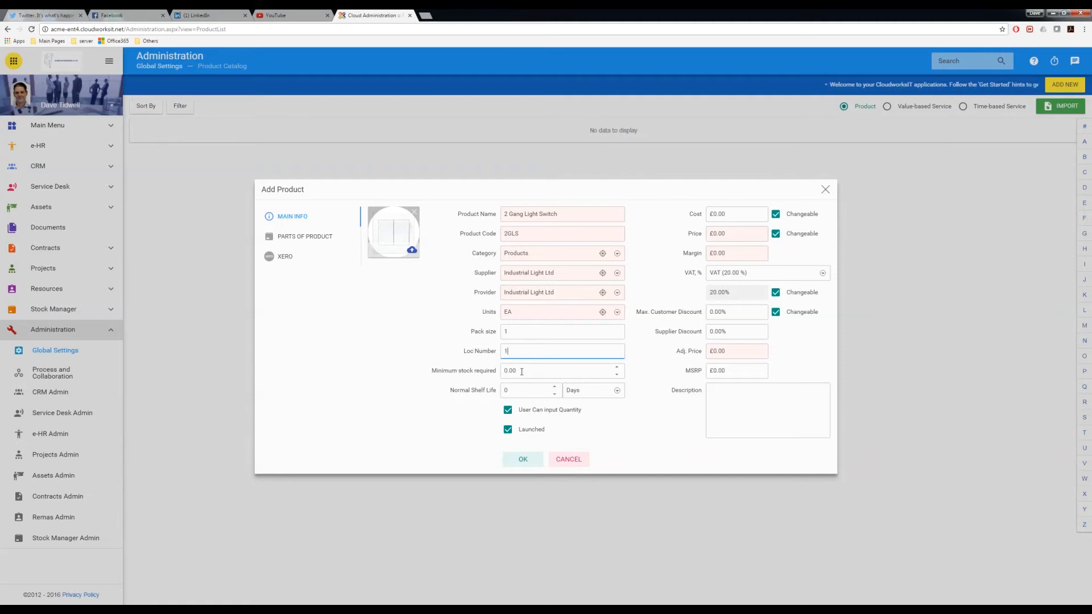
Step: Set the product's minimum stock required to 10 and its normal shelf life to 4 years
left_click(522, 372)
key("BackSpace")
type("10")
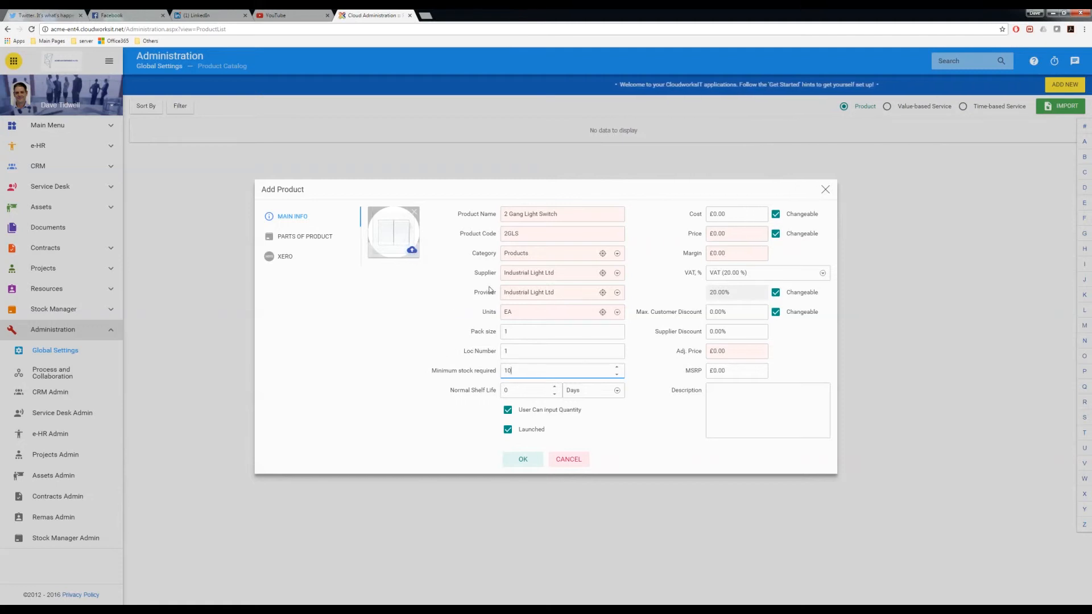
left_click(521, 390)
double_click(521, 390)
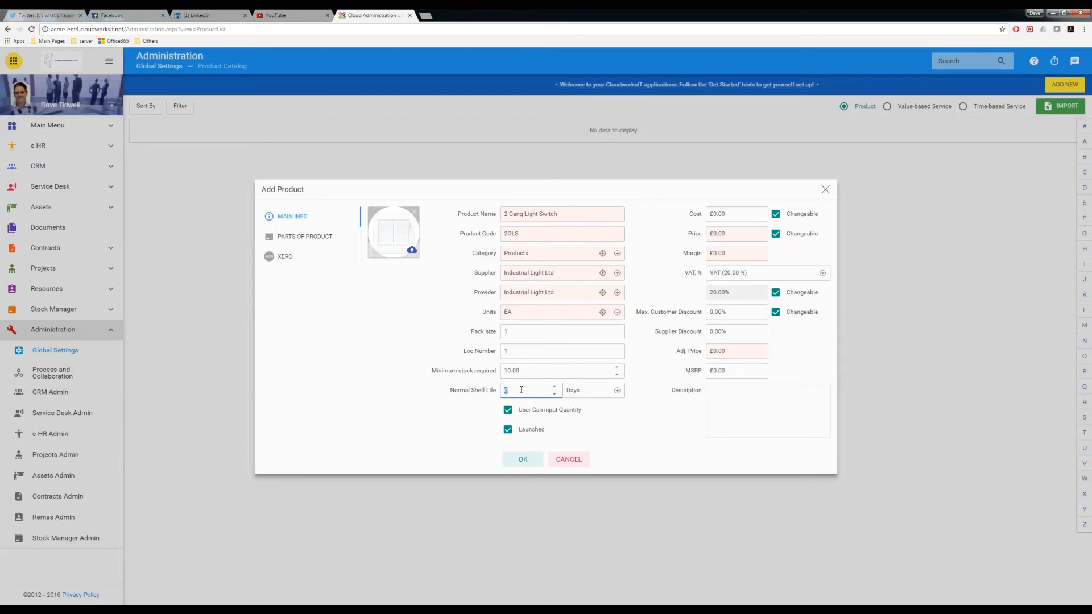
type("4")
left_click(568, 391)
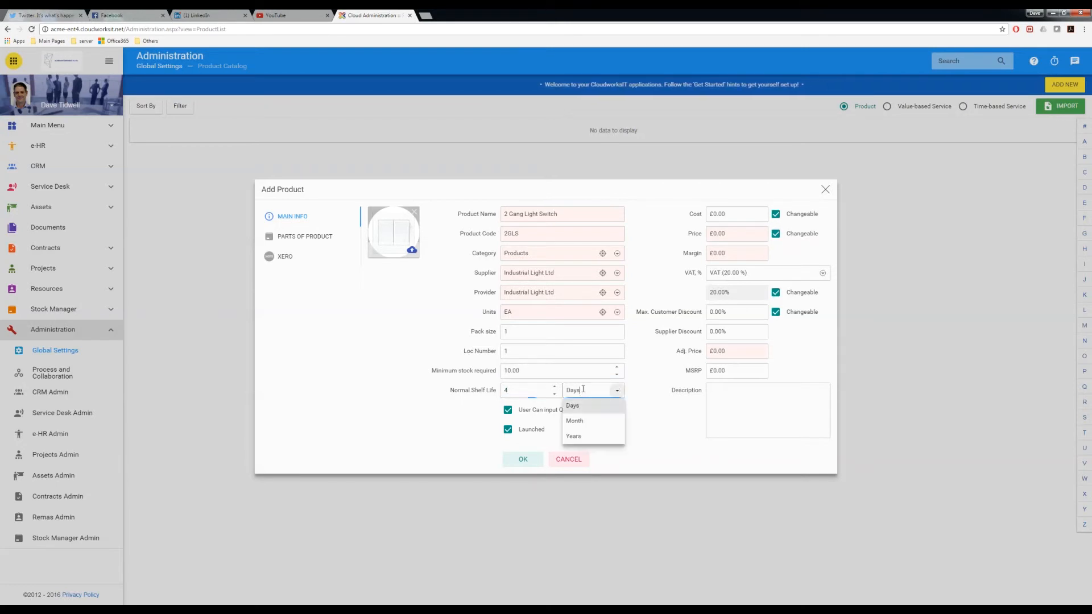
left_click(576, 438)
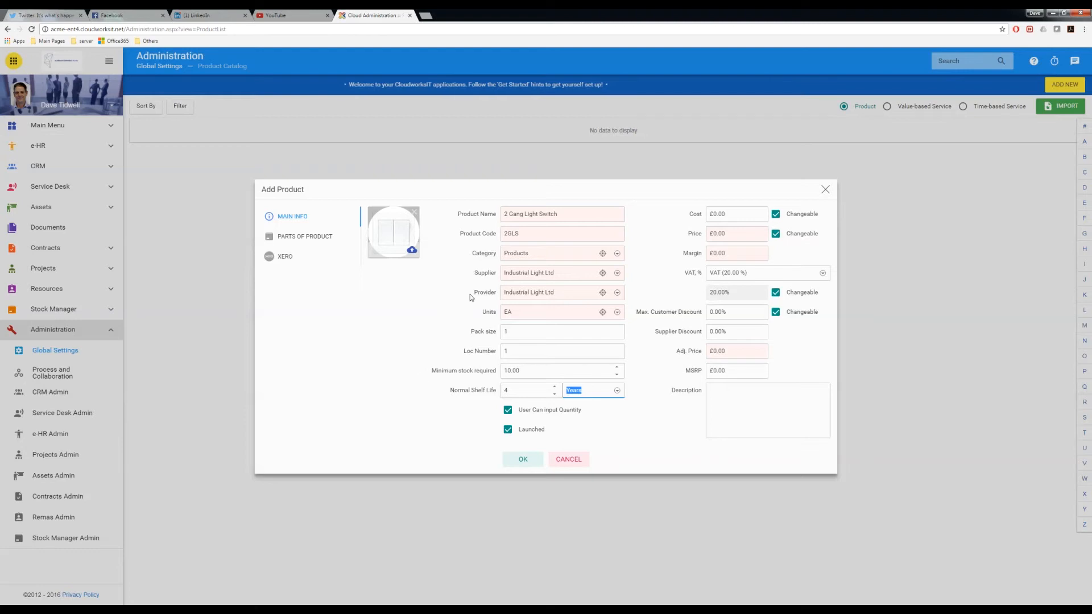
Step: Set the 2 Gang Light Switch product's cost to £4.99 and its price to £9.99
left_click(733, 215)
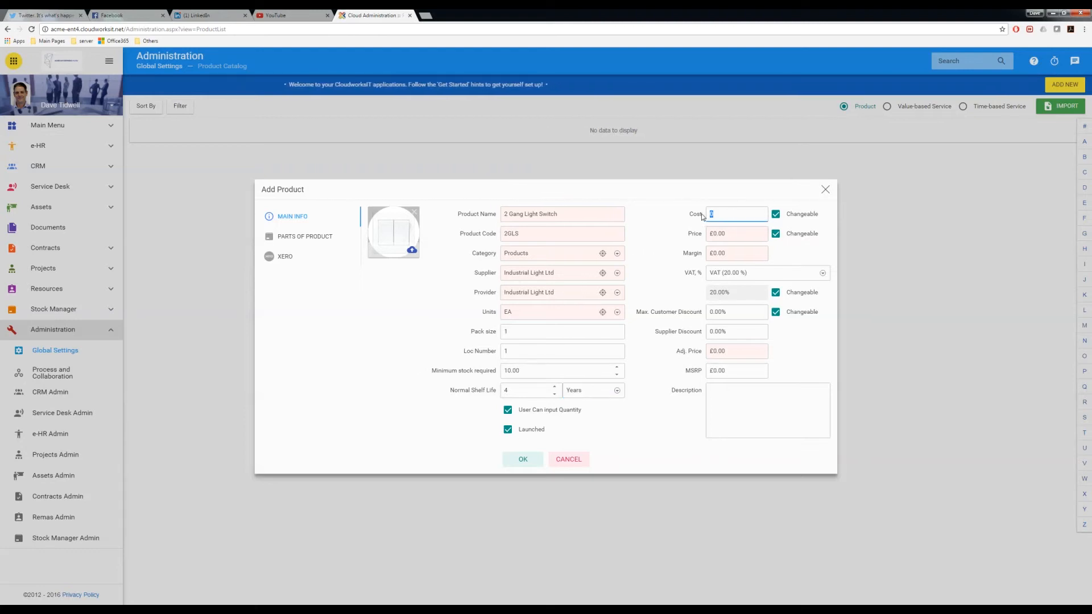
type("4.99")
key("Tab")
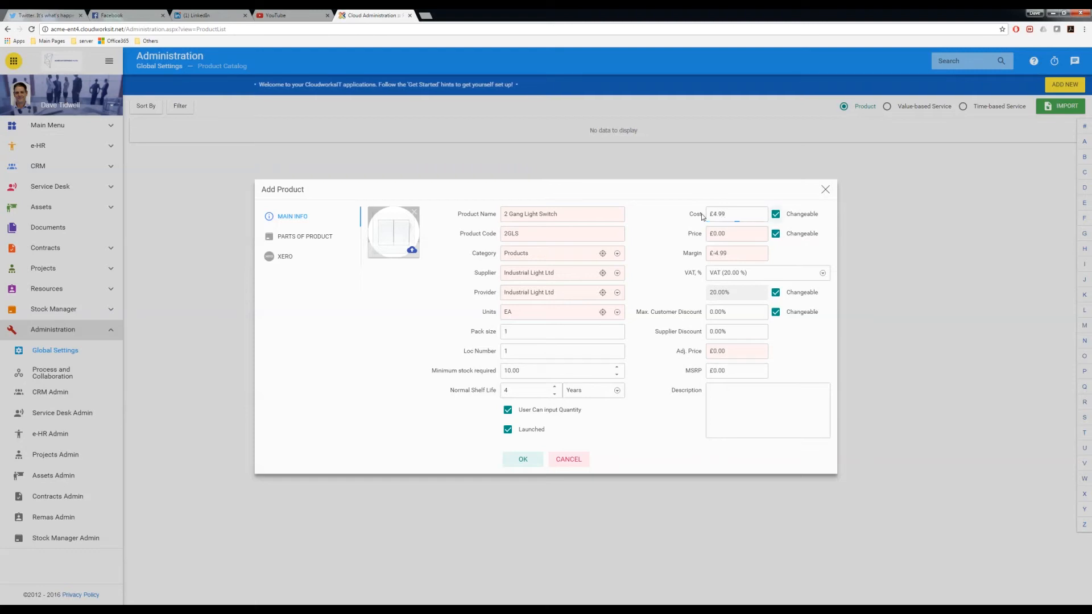
left_click(738, 234)
type("9")
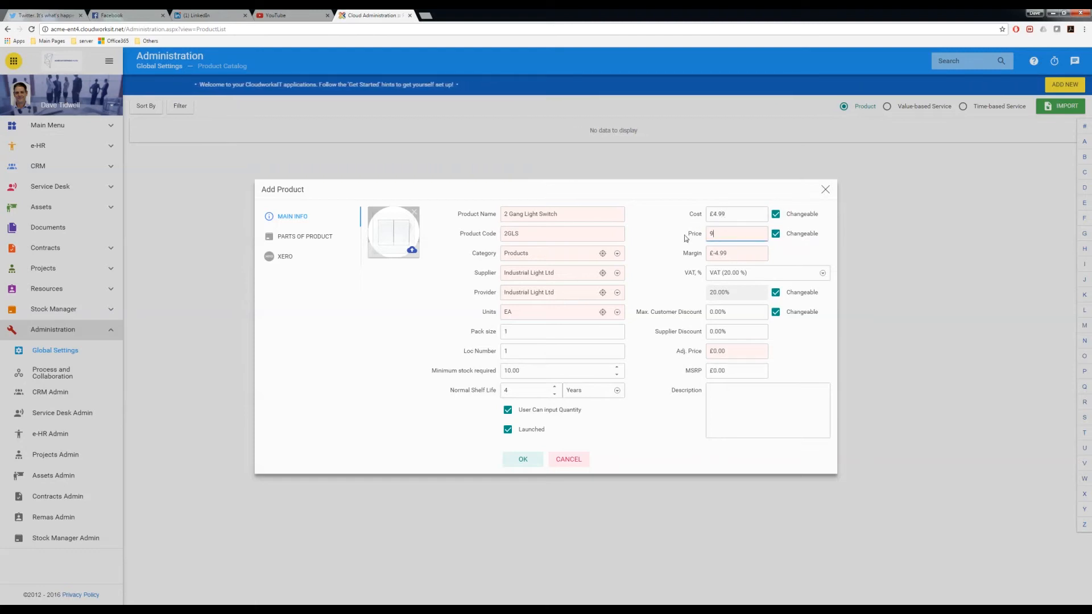
type(".99")
key("Tab")
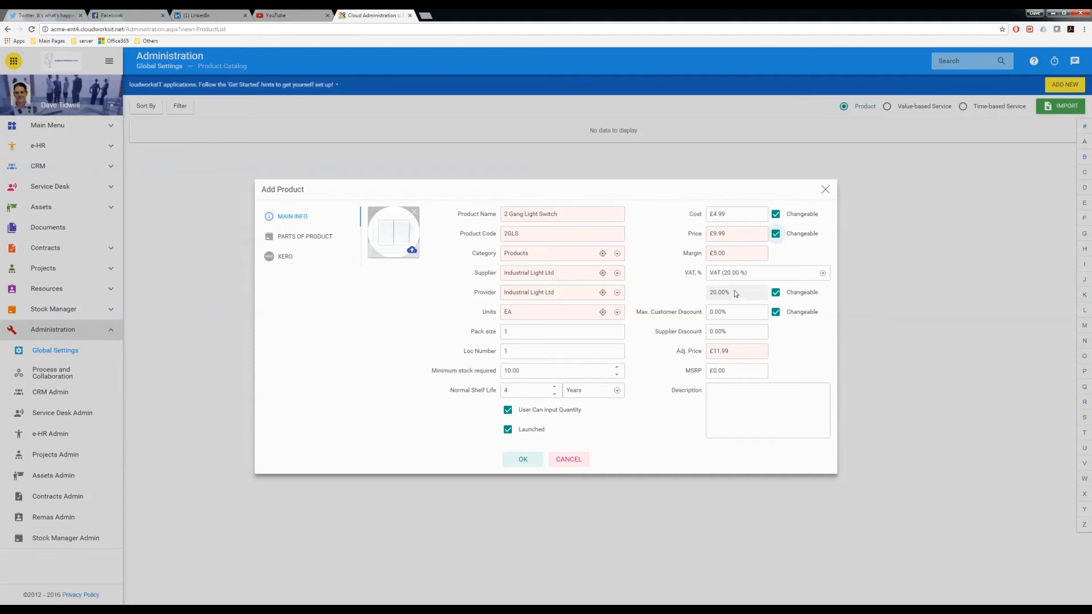
Step: Set the product's maximum customer discount to 18% and its supplier discount to 20%
left_click(697, 314)
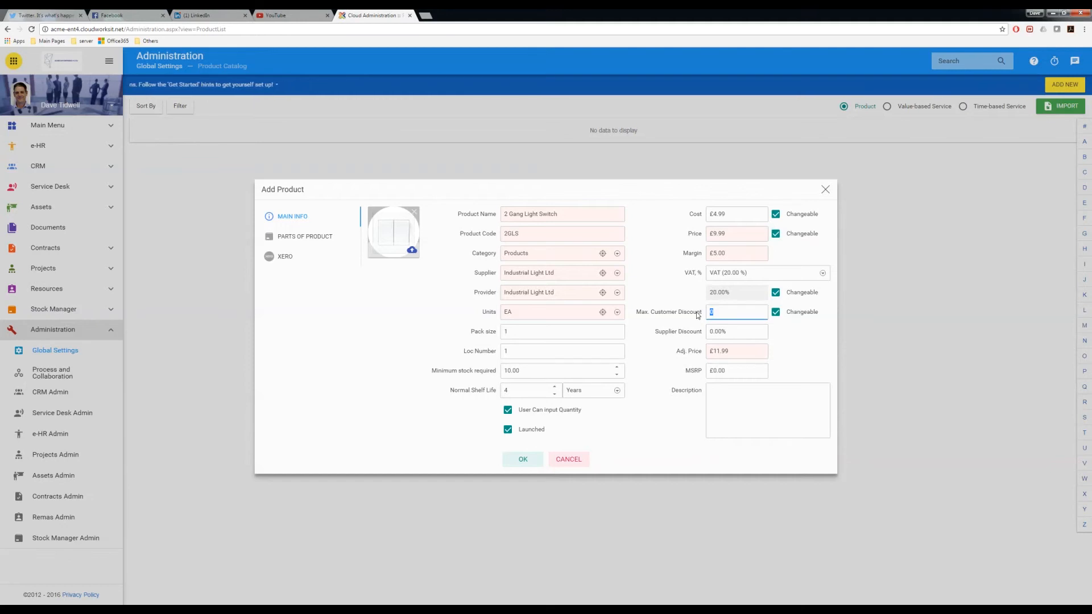
type("18")
key("Tab")
left_click(730, 332)
double_click(732, 331)
type("20")
key("Tab")
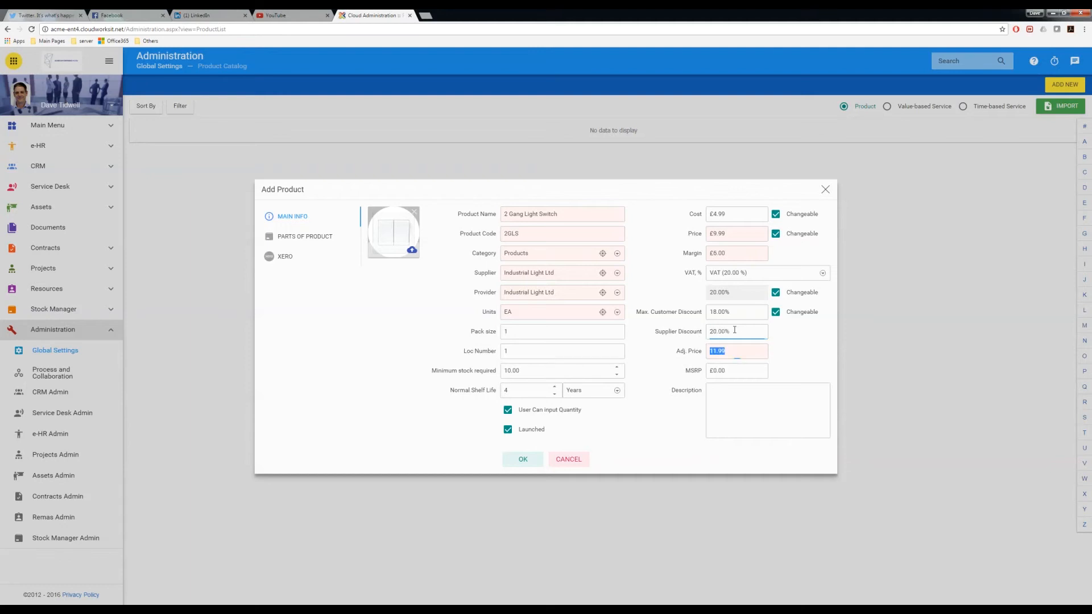
Step: Set the product's MSRP to £9.99 and enter the description "2 Gang UK Light Switch"
left_click(735, 369)
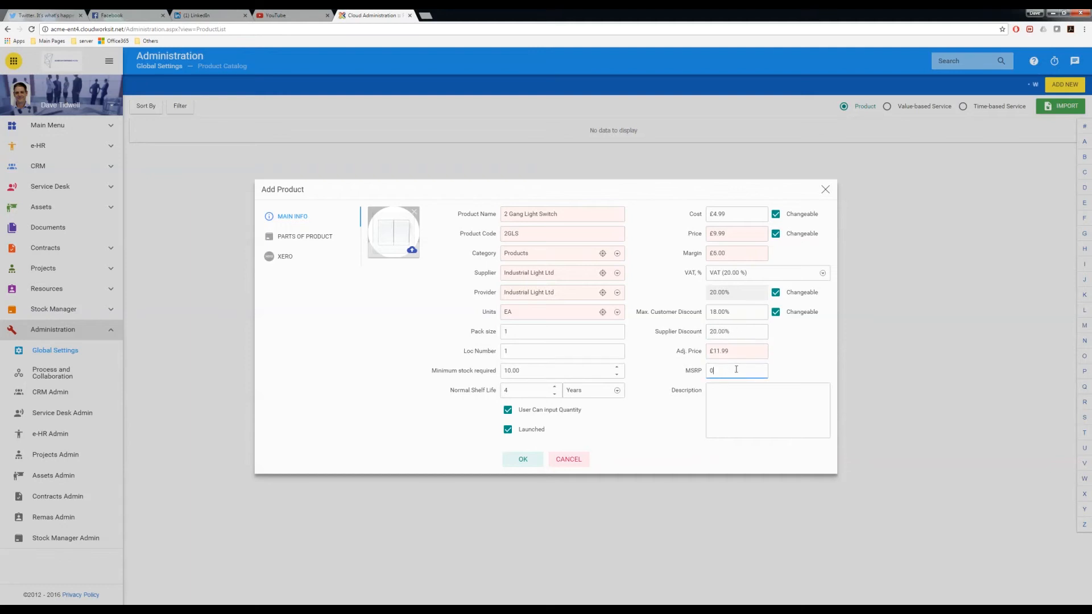
double_click(723, 369)
type("9.99")
key("Tab")
type("2 Gang UK")
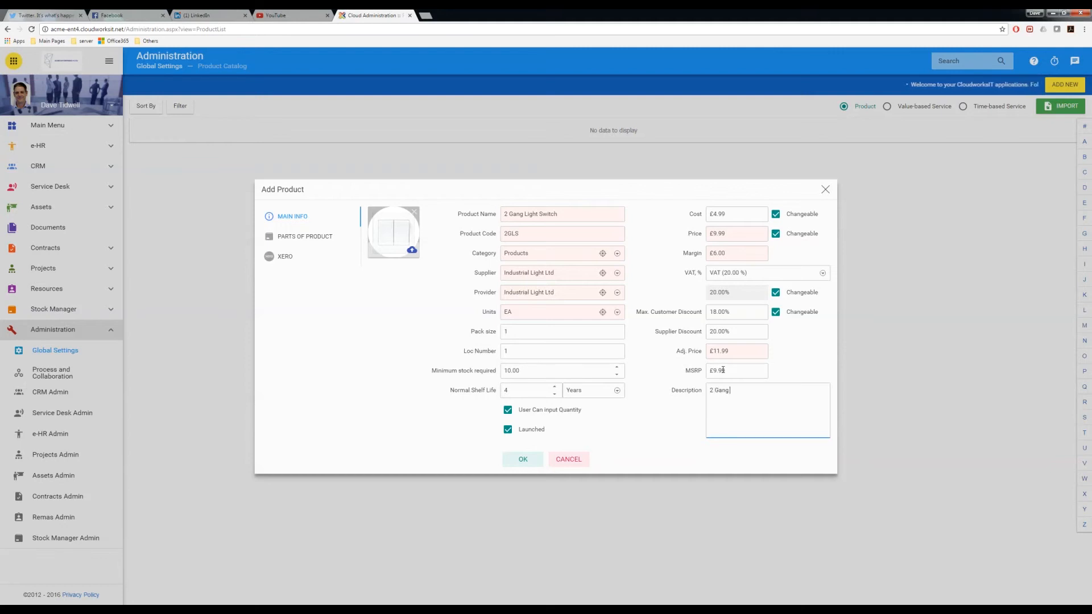
type(" Light Switch")
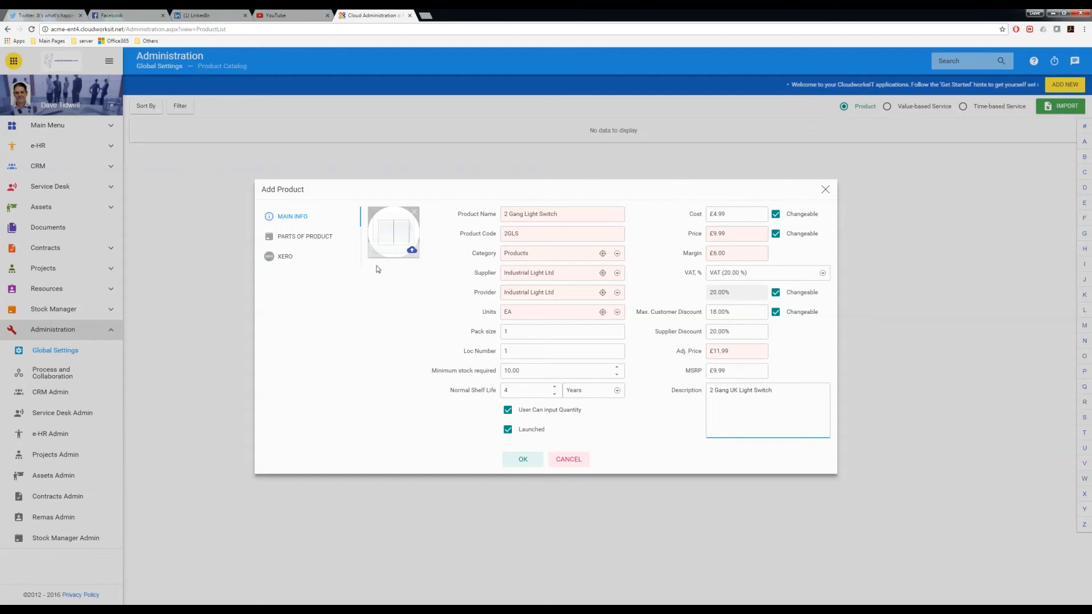
Step: Review the product's parts and Xero details, and save the 2 Gang Light Switch to the catalog
left_click(293, 239)
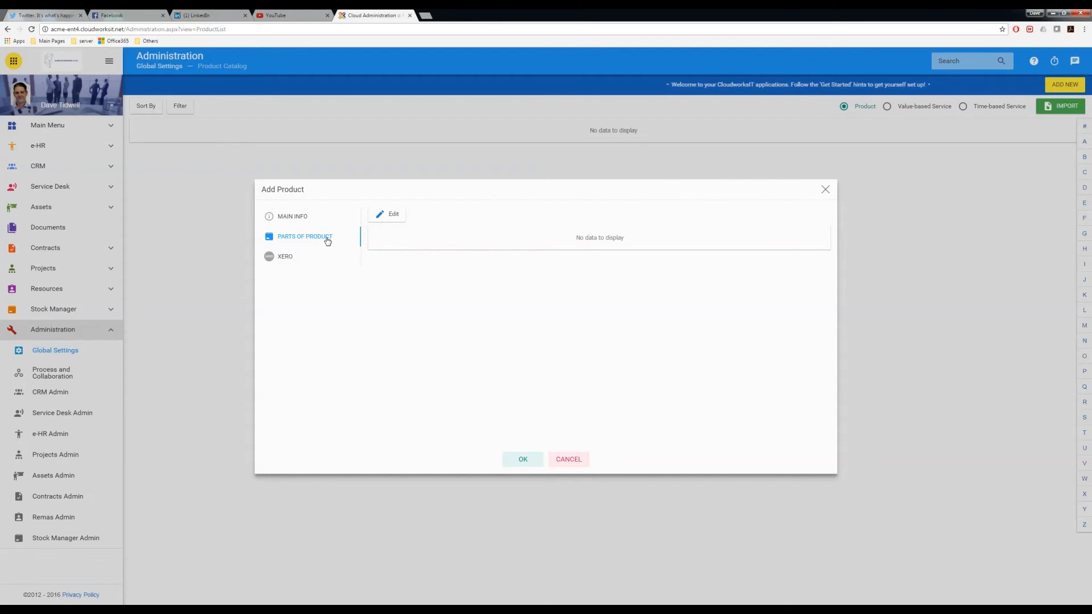
left_click(285, 259)
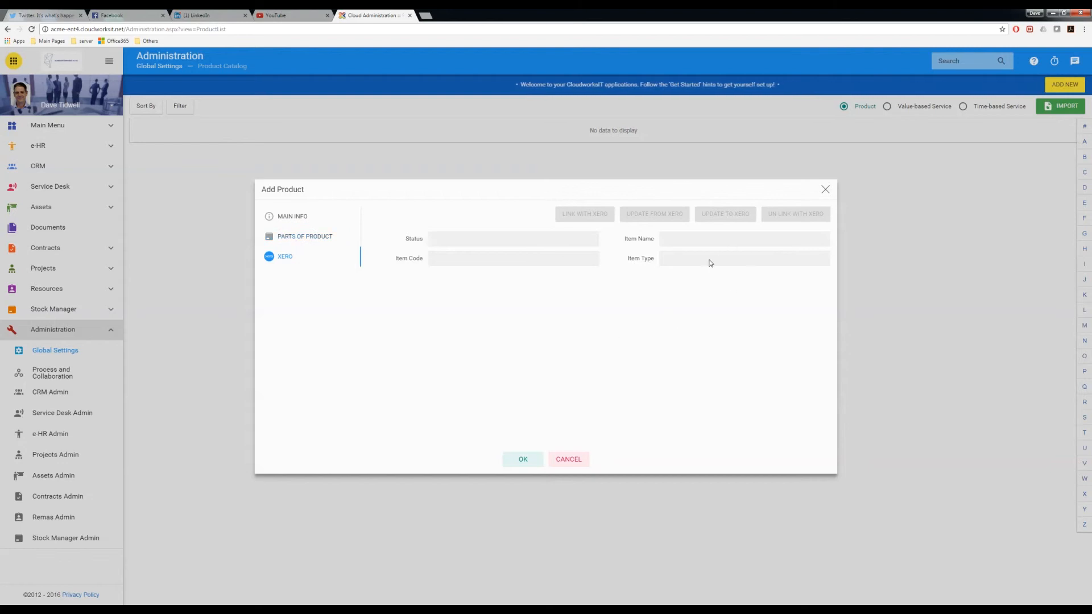
left_click(296, 237)
left_click(294, 222)
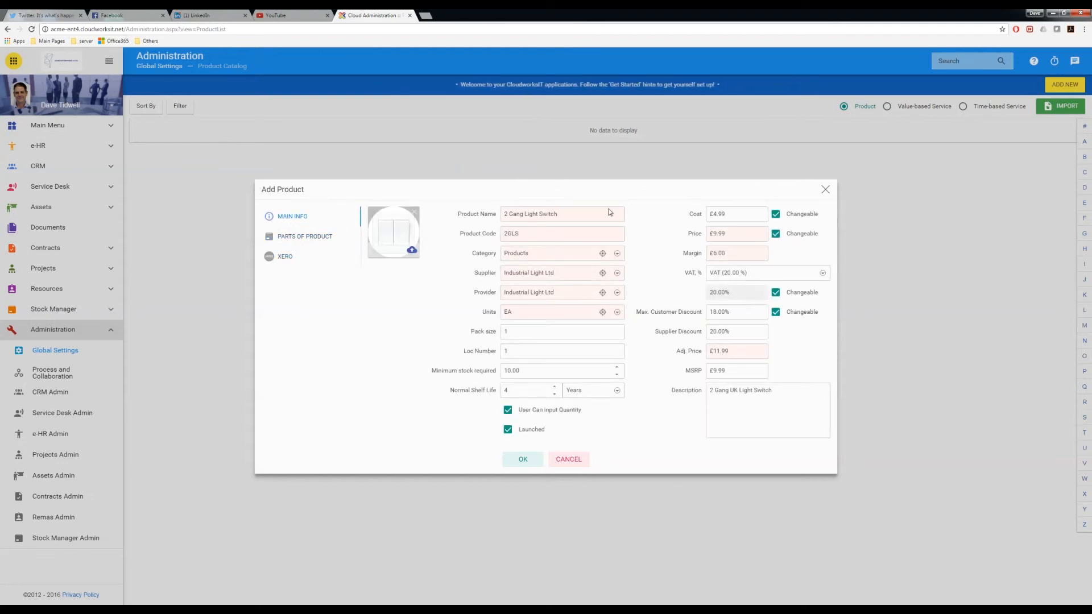
left_click(533, 461)
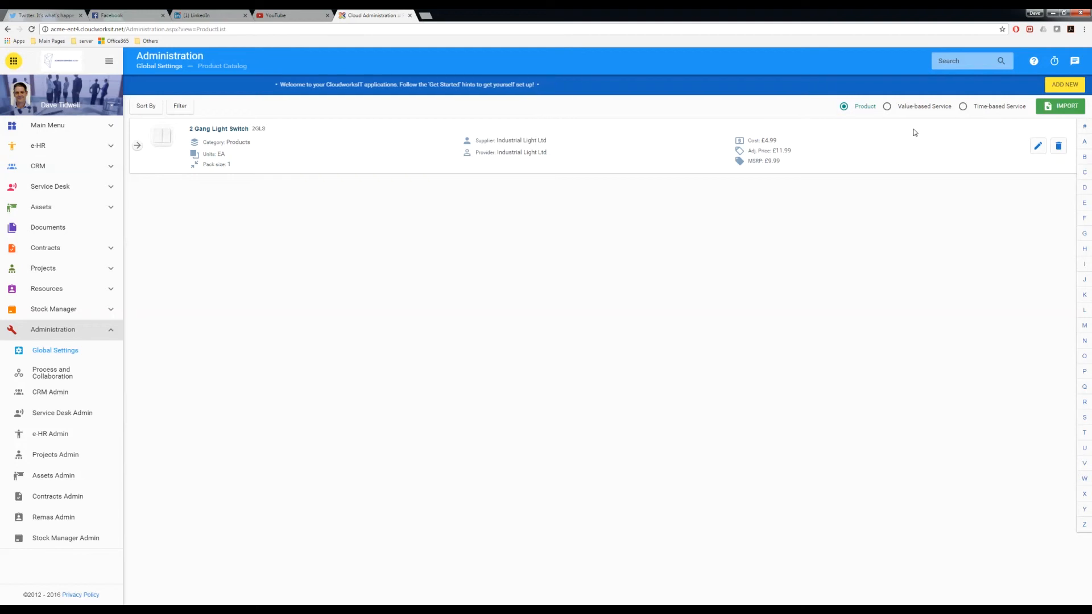
Step: Start a new time-based service named Fitting Professional Services with the product code Professional Srvcs
left_click(963, 111)
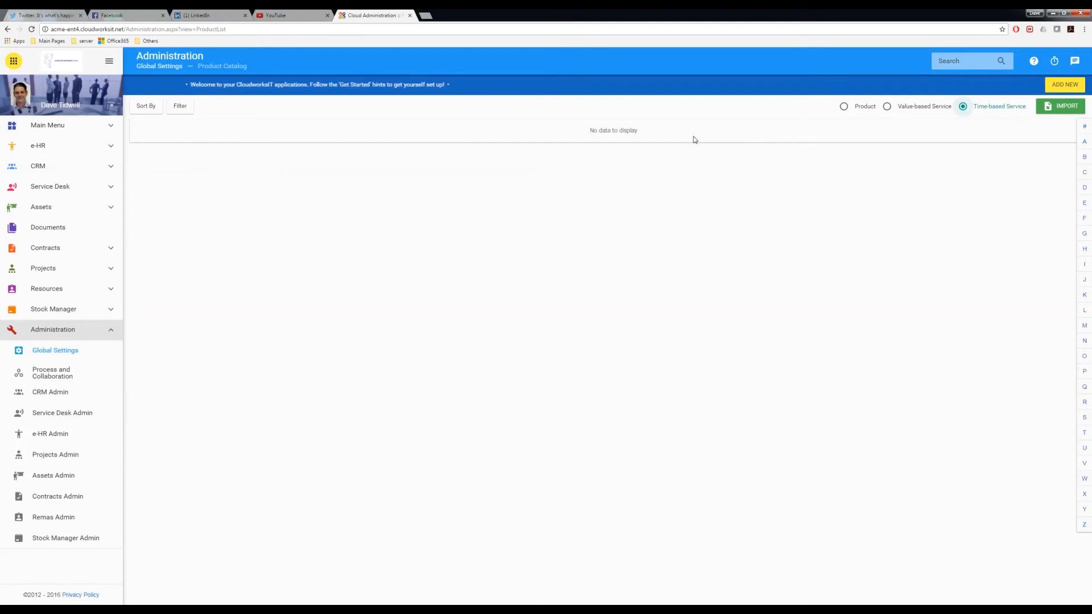
left_click(1059, 85)
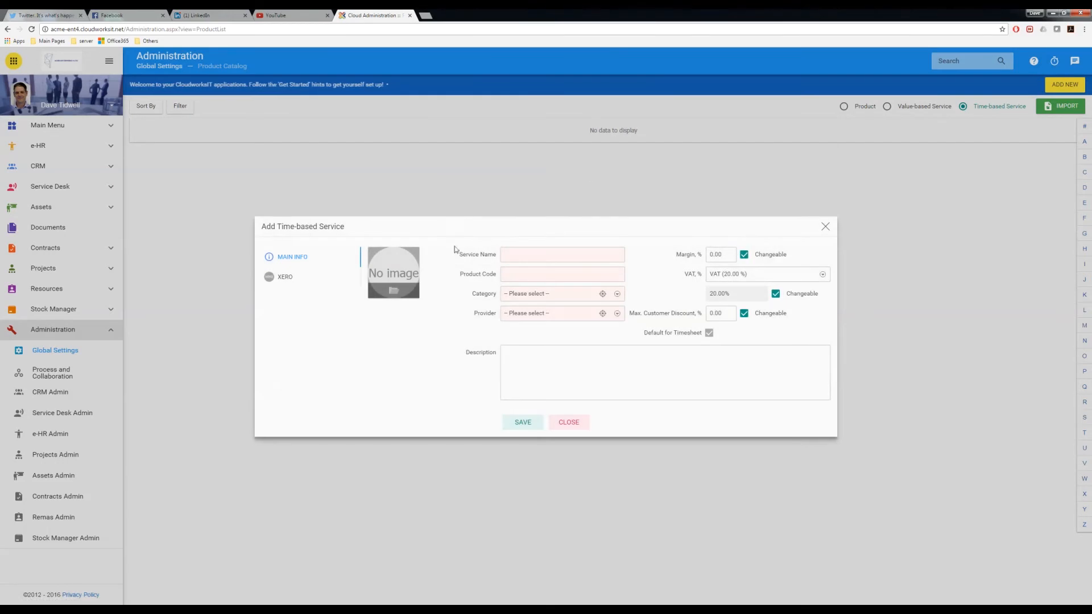
left_click(510, 256)
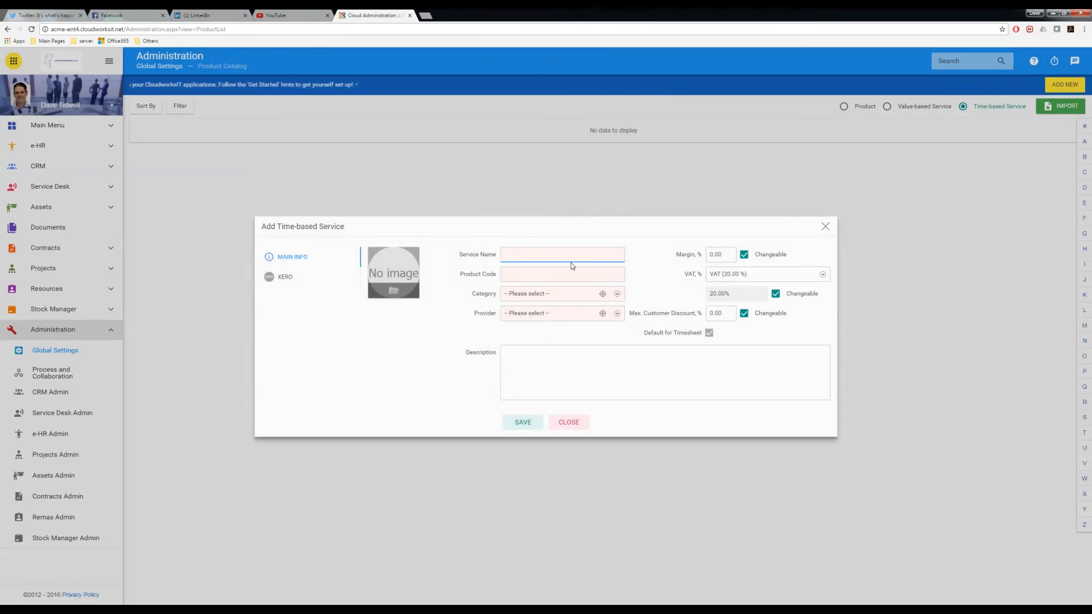
type("Fitting Pro")
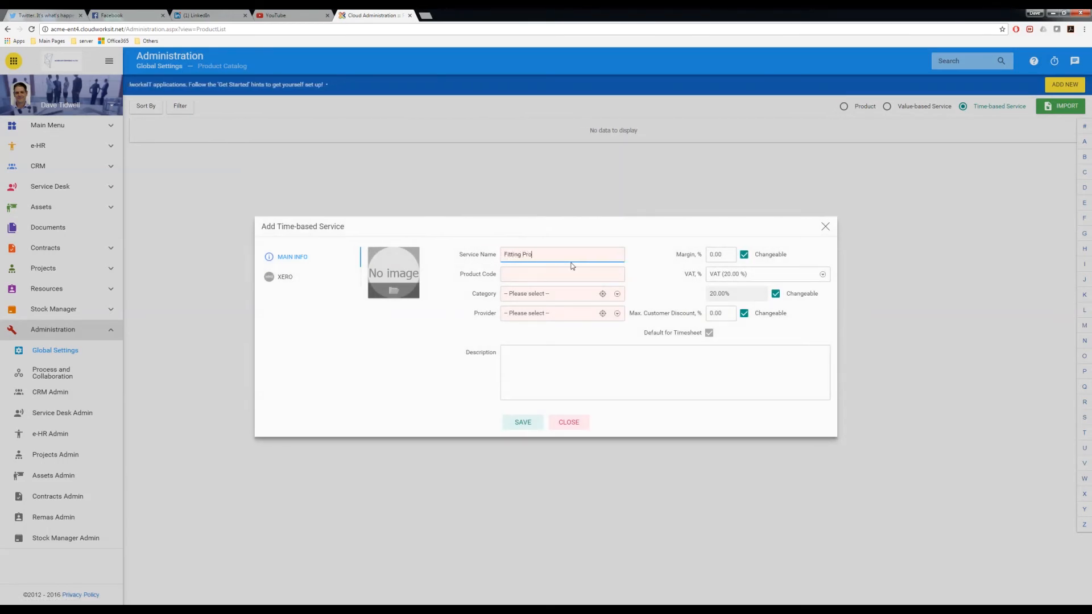
type("fessional Services")
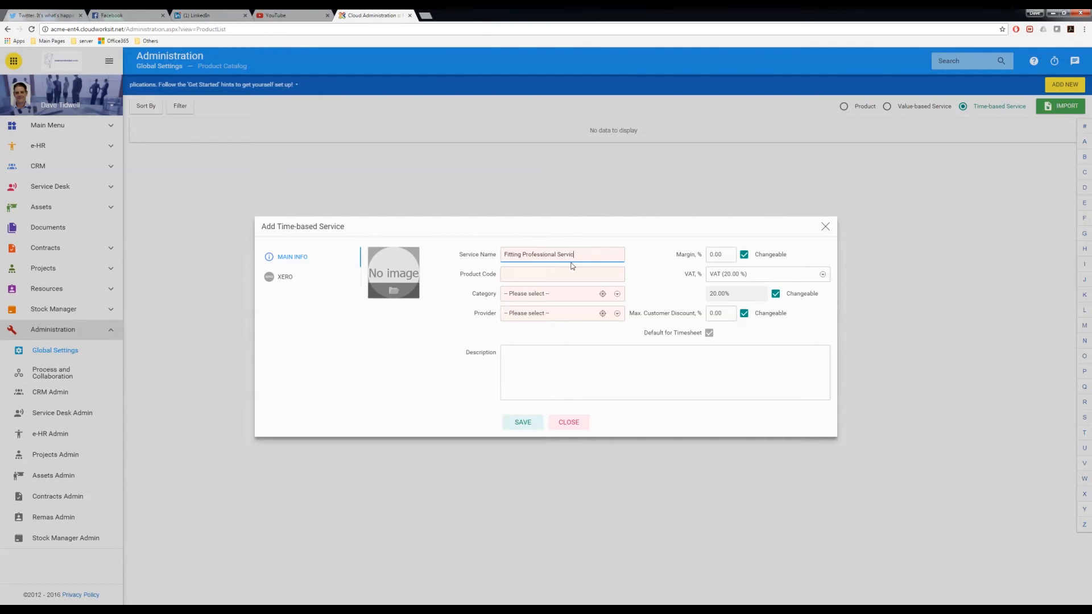
key("Tab")
type("Professiona")
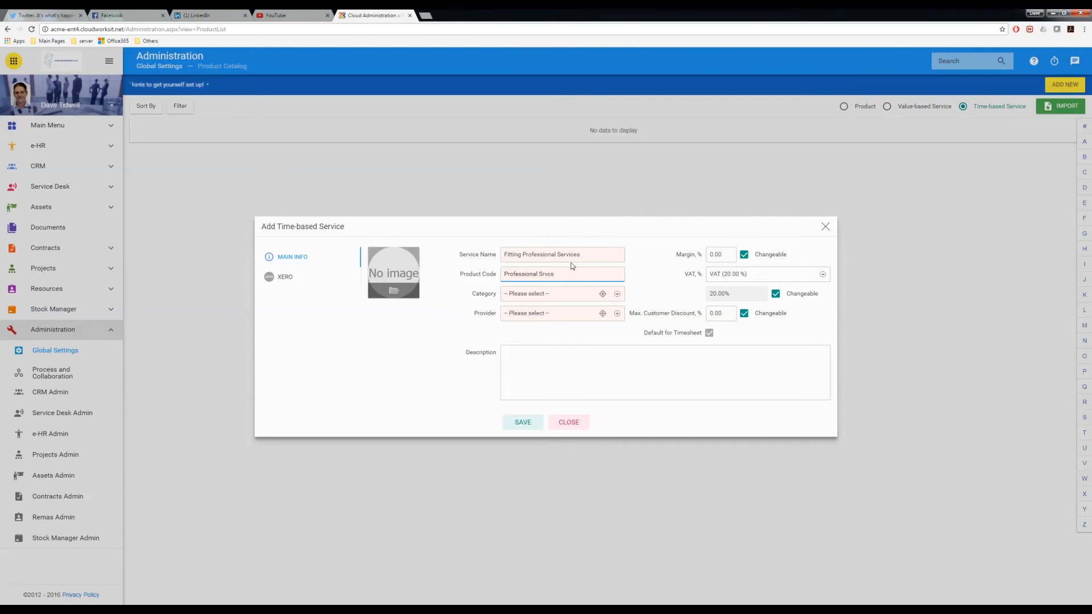
Step: Assign the time-based service to the Service category with Acme Enterprises 4 Ltd as its provider
left_click(616, 294)
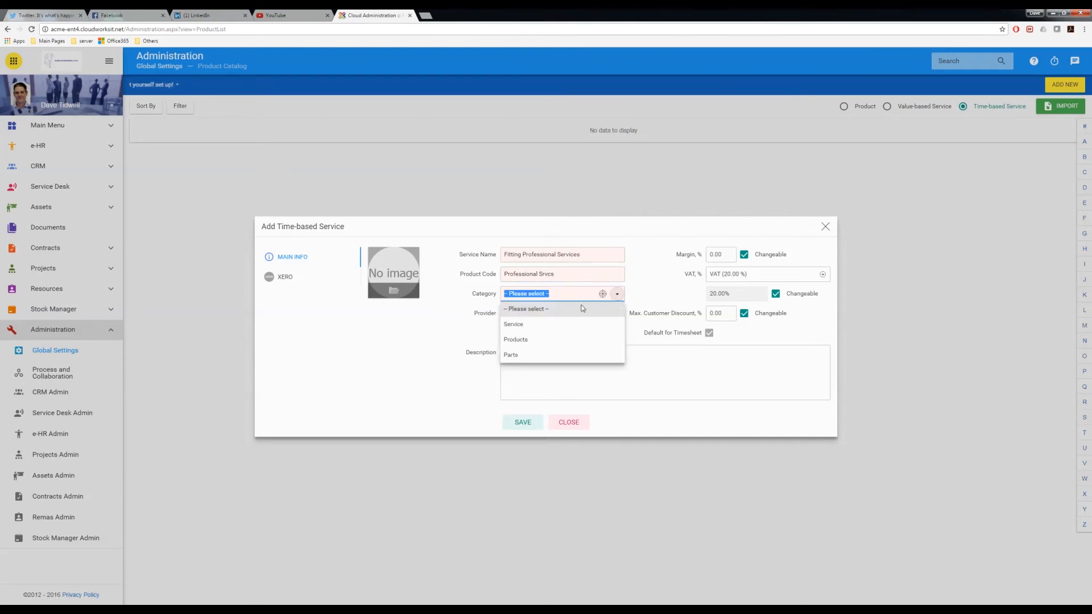
left_click(518, 324)
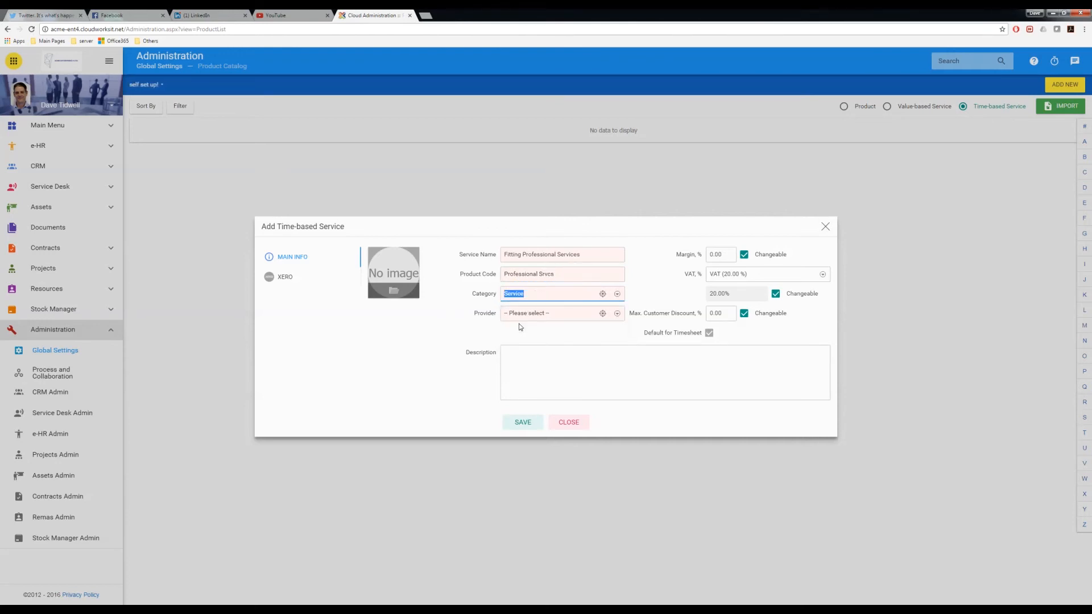
left_click(616, 313)
left_click(550, 345)
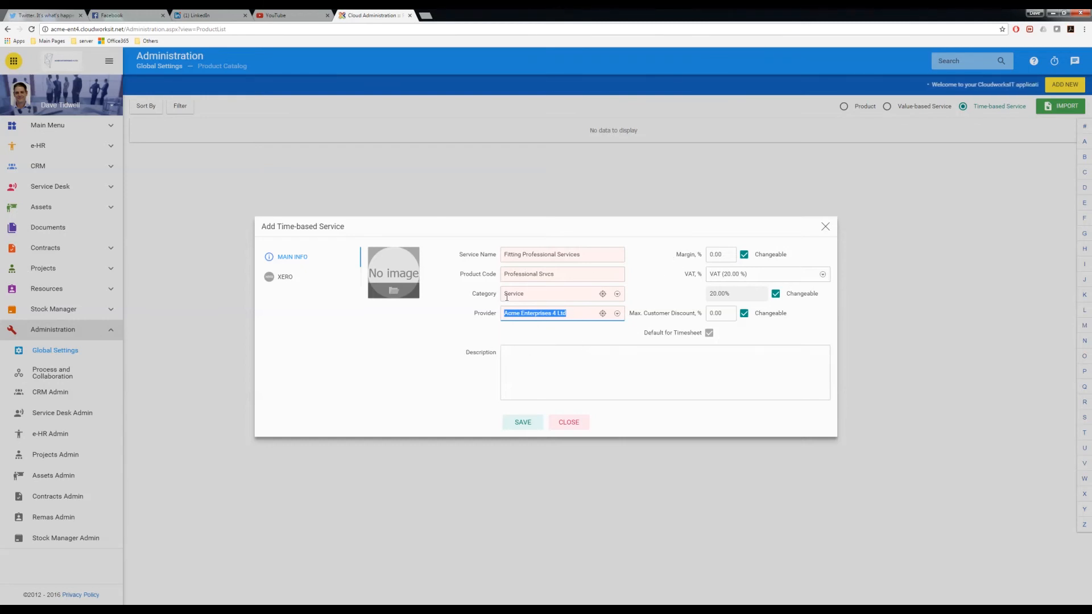
Step: Set the service's margin to 40% and its maximum customer discount to 15%
left_click(727, 257)
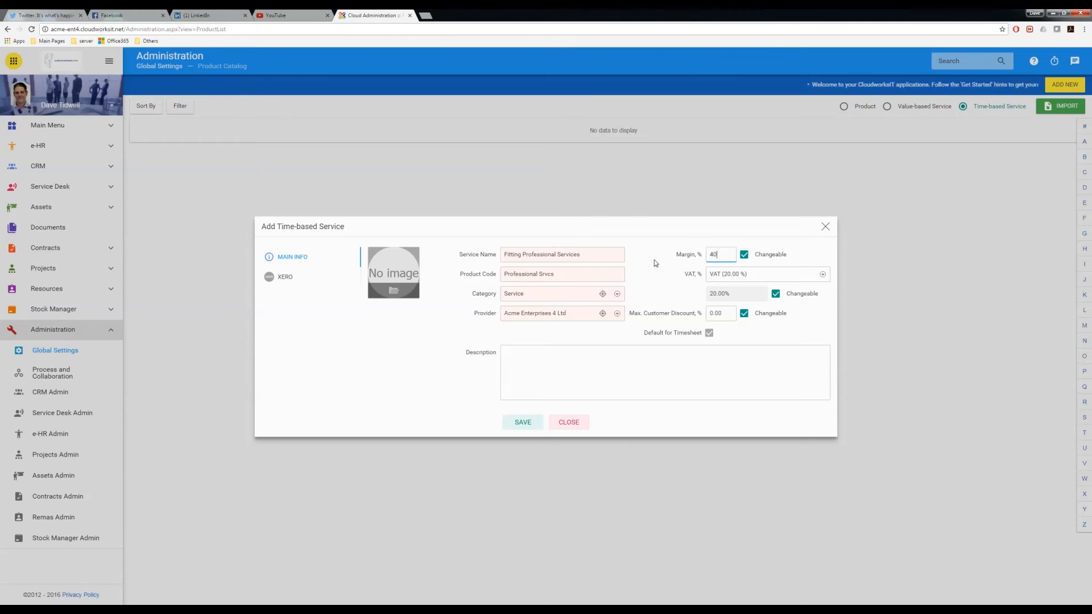
type("40")
key("Tab")
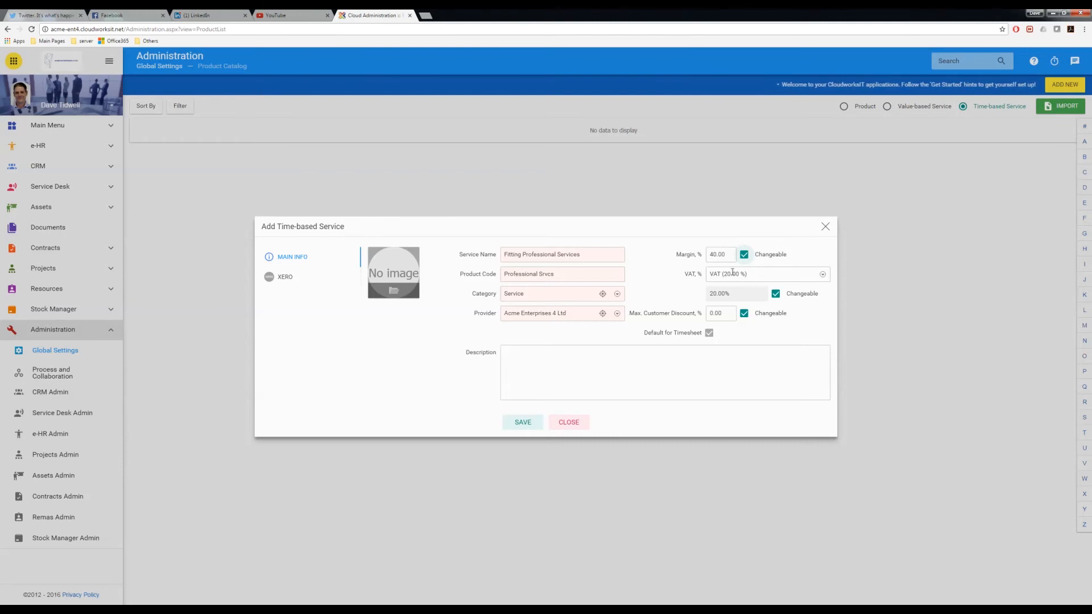
left_click(727, 312)
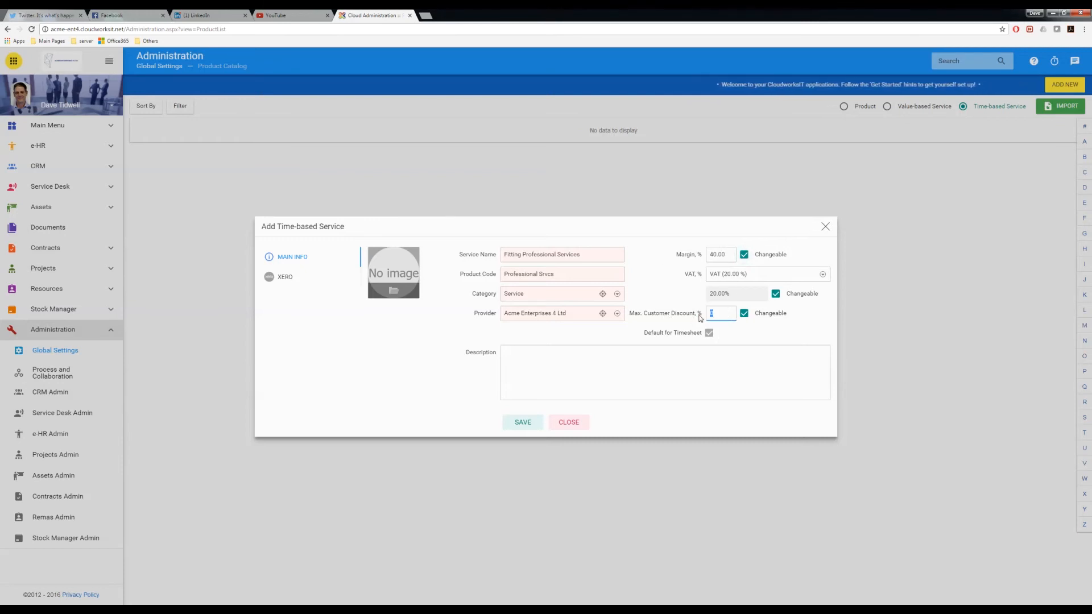
key("Tab")
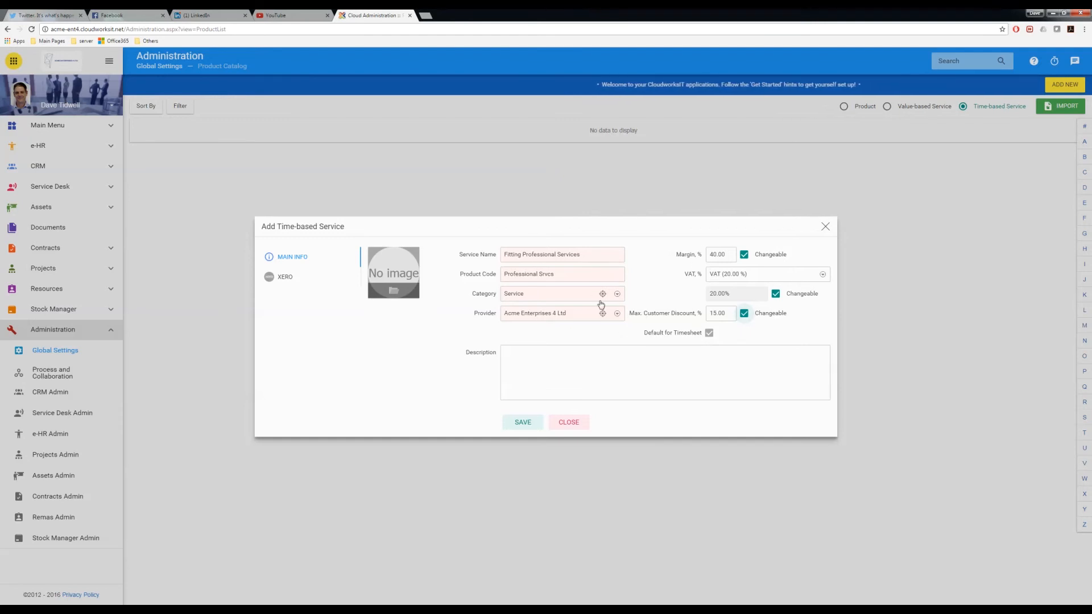
Step: Enter "Default Professional Services" as the service's description and save the time-based service
left_click(566, 368)
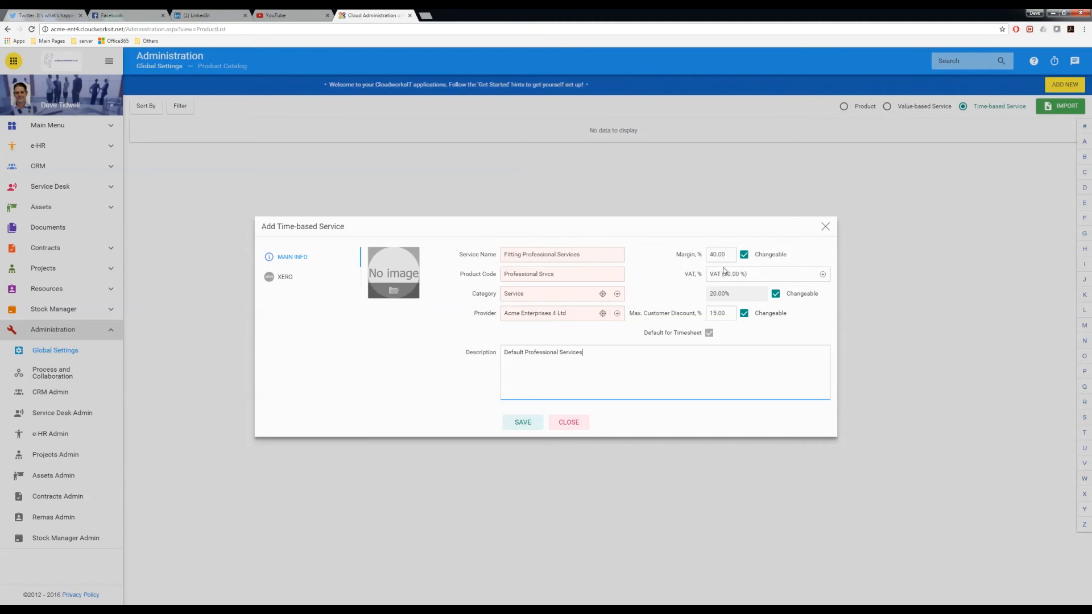
left_click(520, 424)
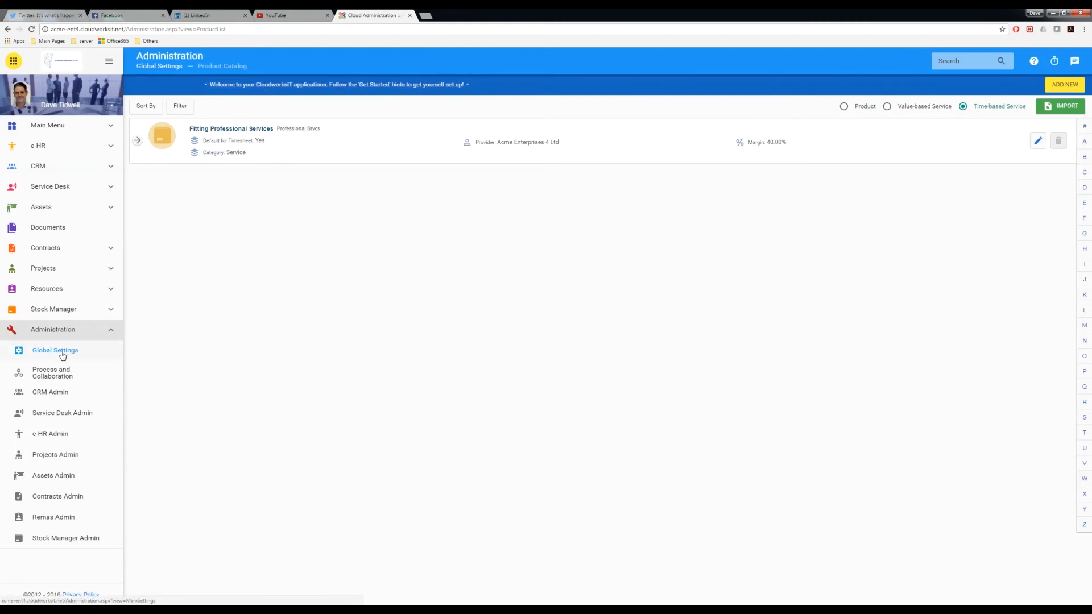
Step: Reopen the product catalog from the global settings and view its products and time-based services
left_click(159, 66)
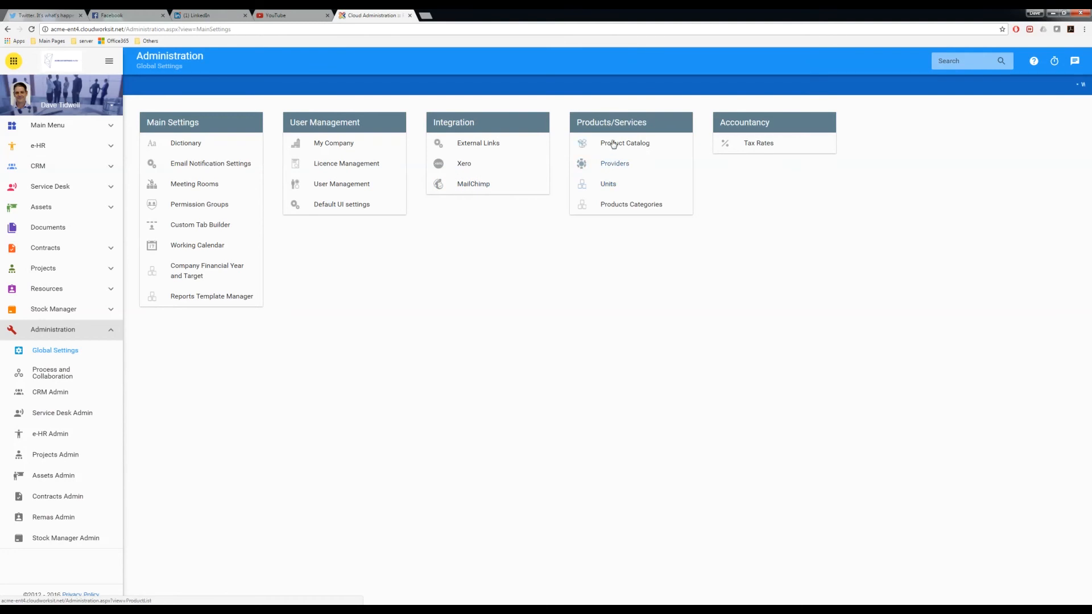
left_click(613, 143)
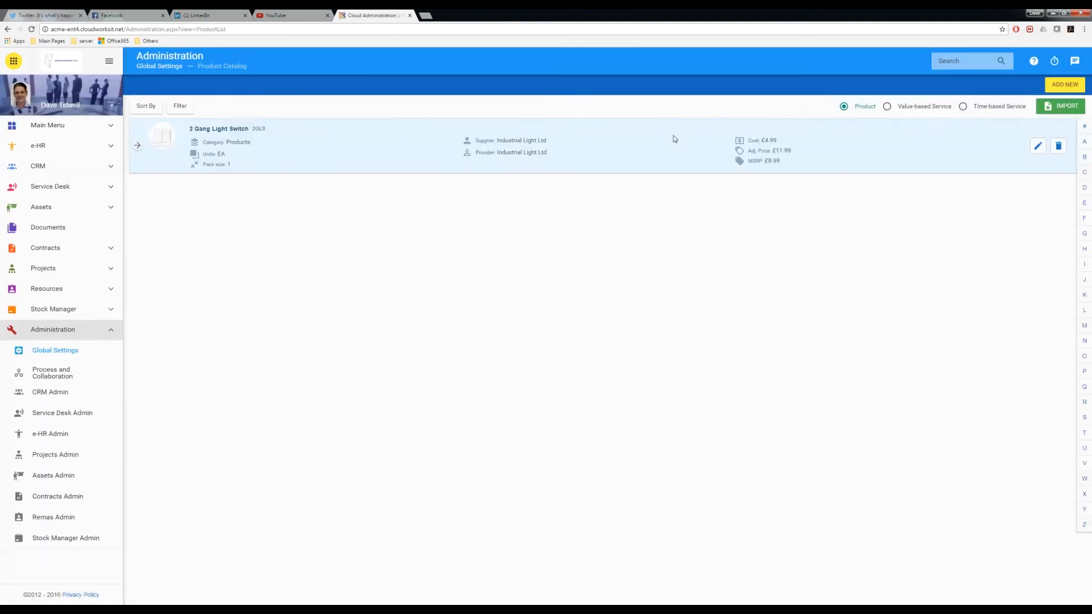
left_click(963, 108)
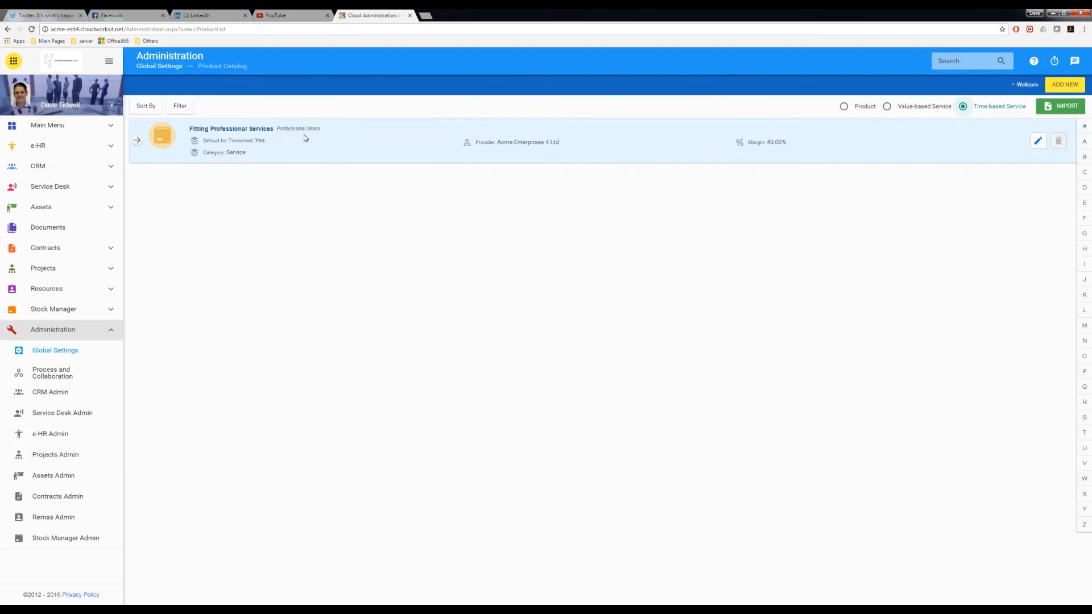
Step: Open a blank value-based service form in the catalog and examine the available unit options
left_click(887, 107)
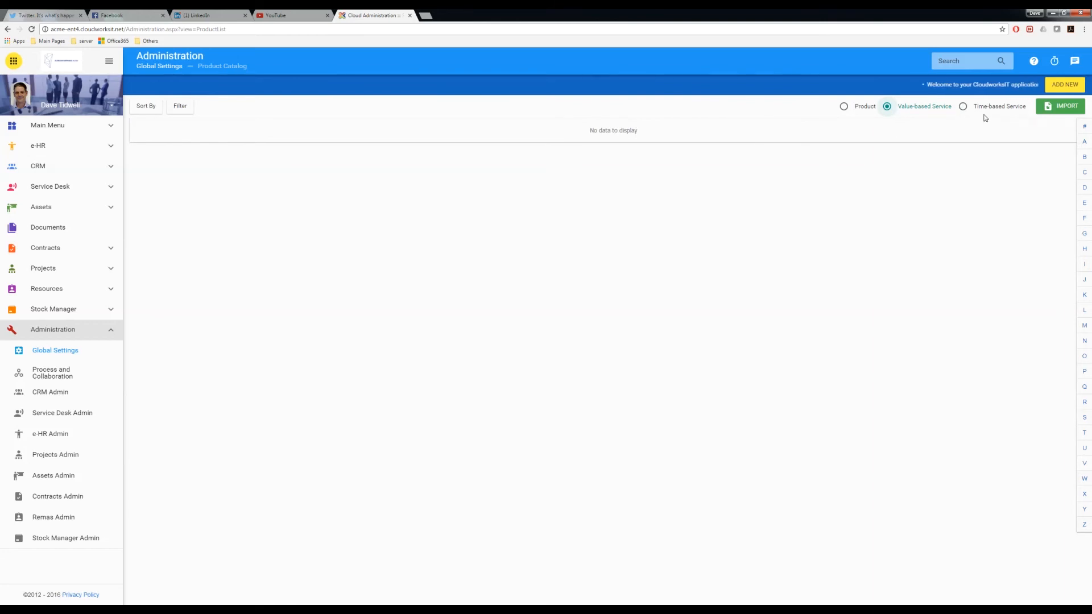
left_click(1061, 85)
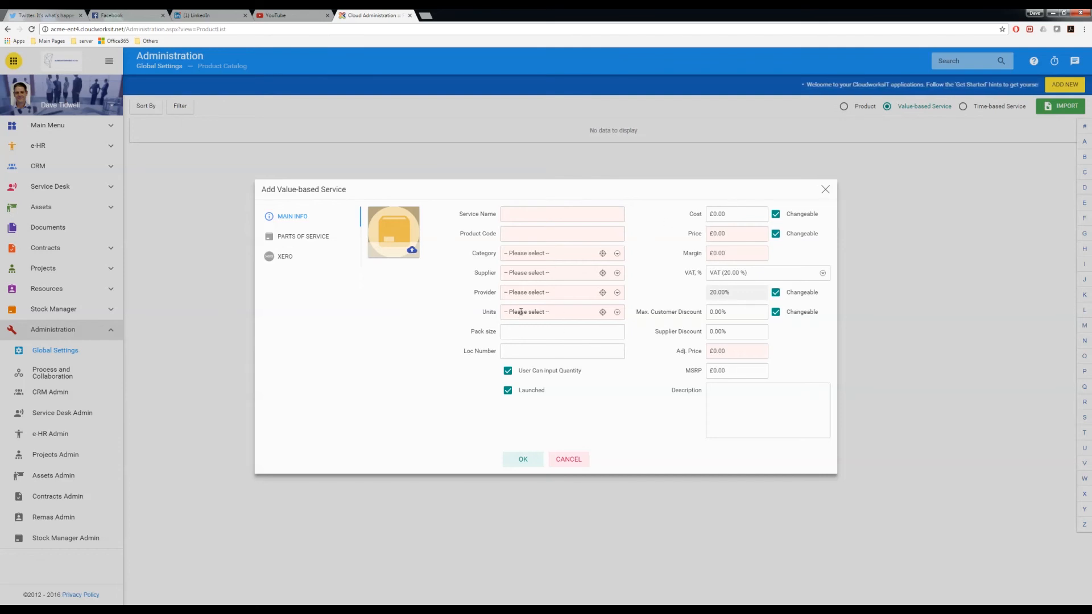
left_click(621, 314)
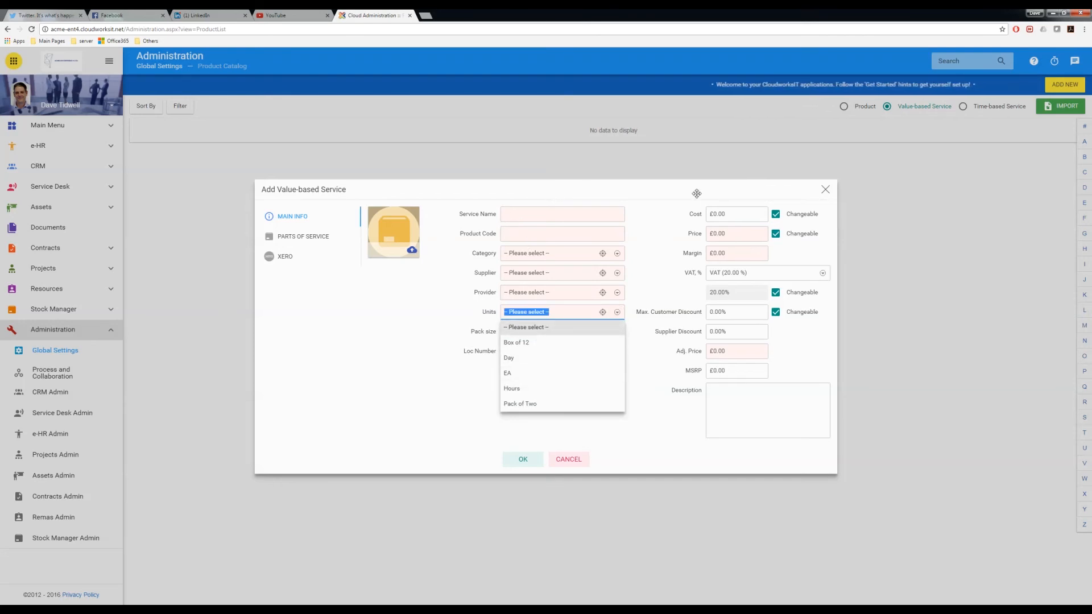
left_click(647, 353)
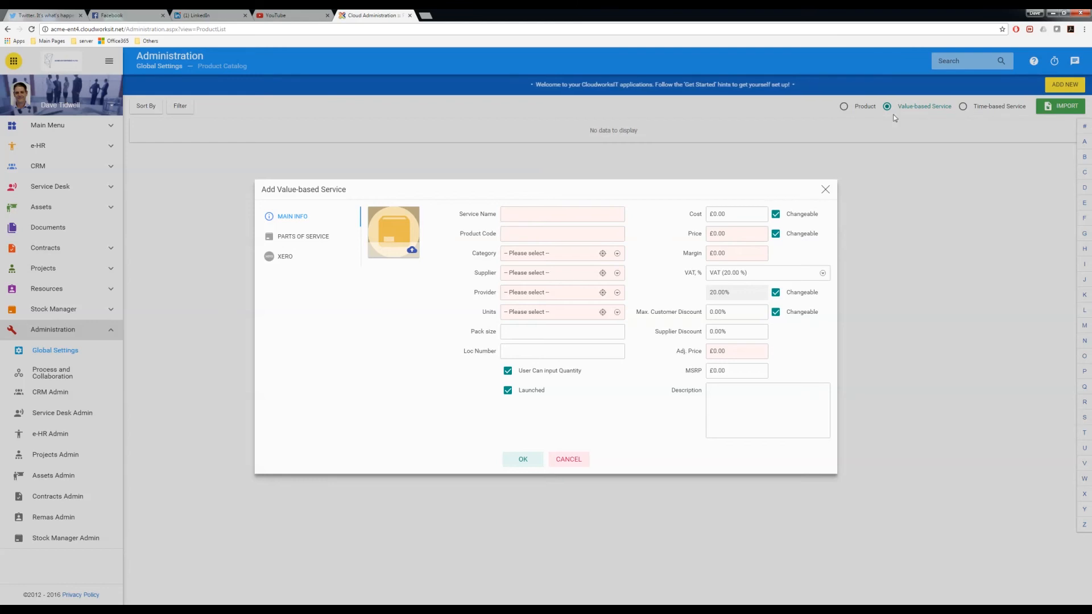
Step: Discard the blank value-based service form and open the opportunities list in CRM
left_click(568, 458)
left_click(600, 328)
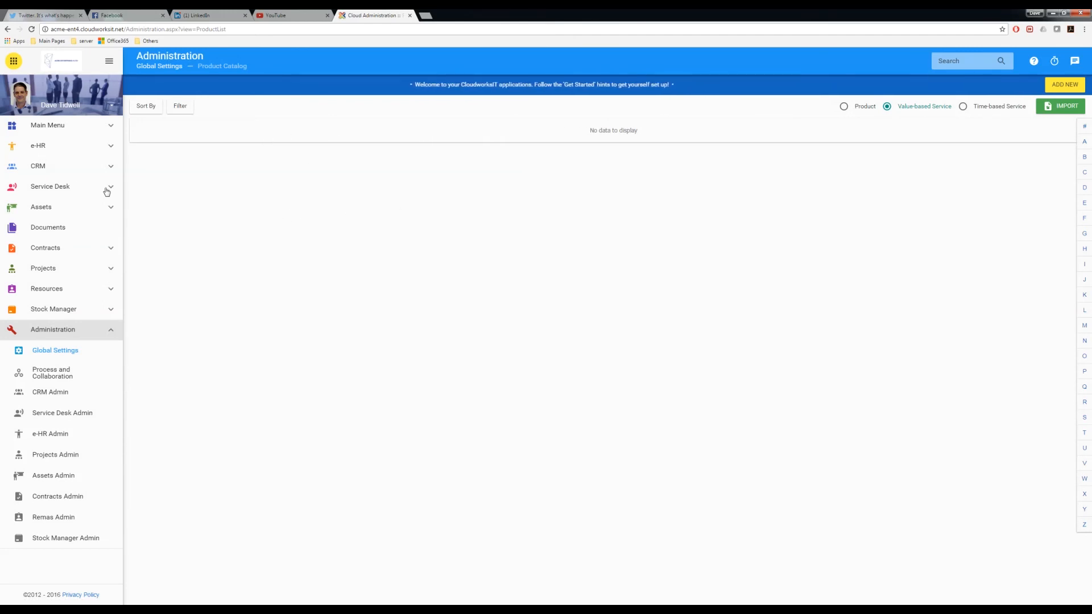
left_click(68, 166)
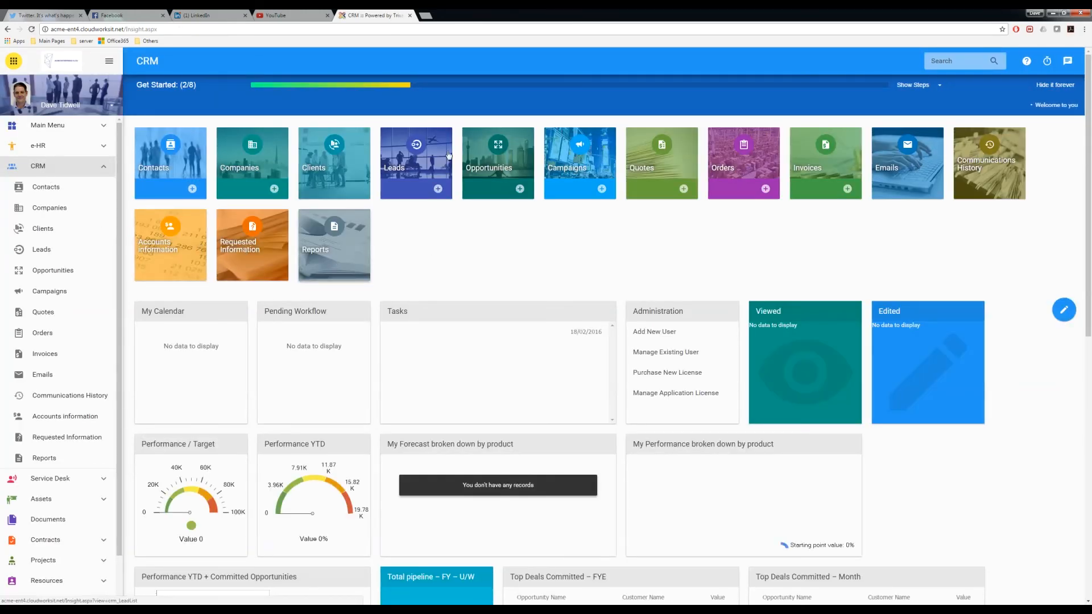
left_click(501, 173)
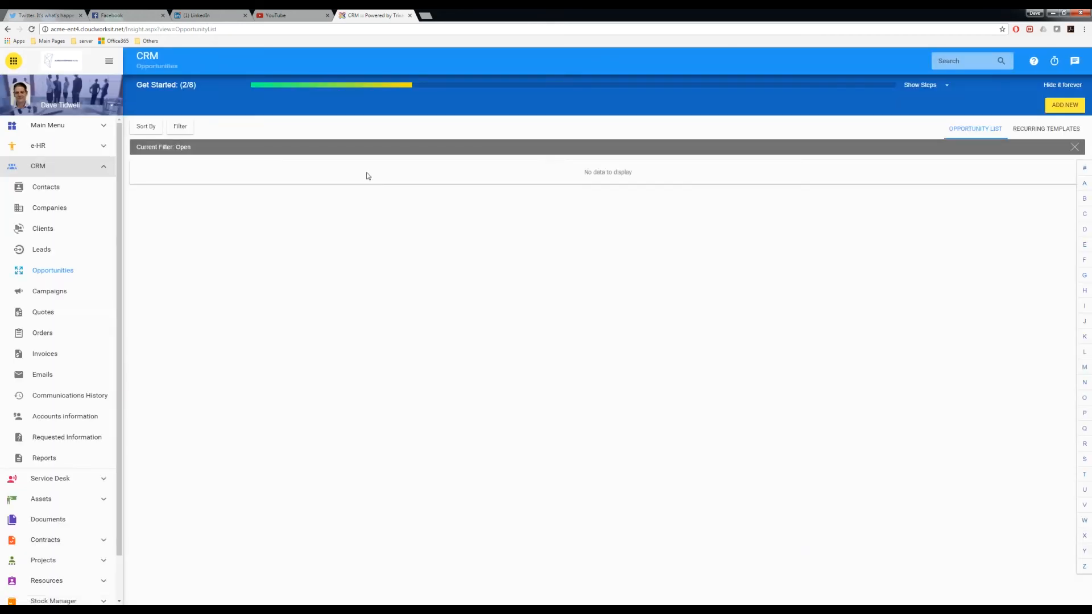
Step: Start a new opportunity and select 2 Gang Light Switch as a product line in its products and services
left_click(1062, 105)
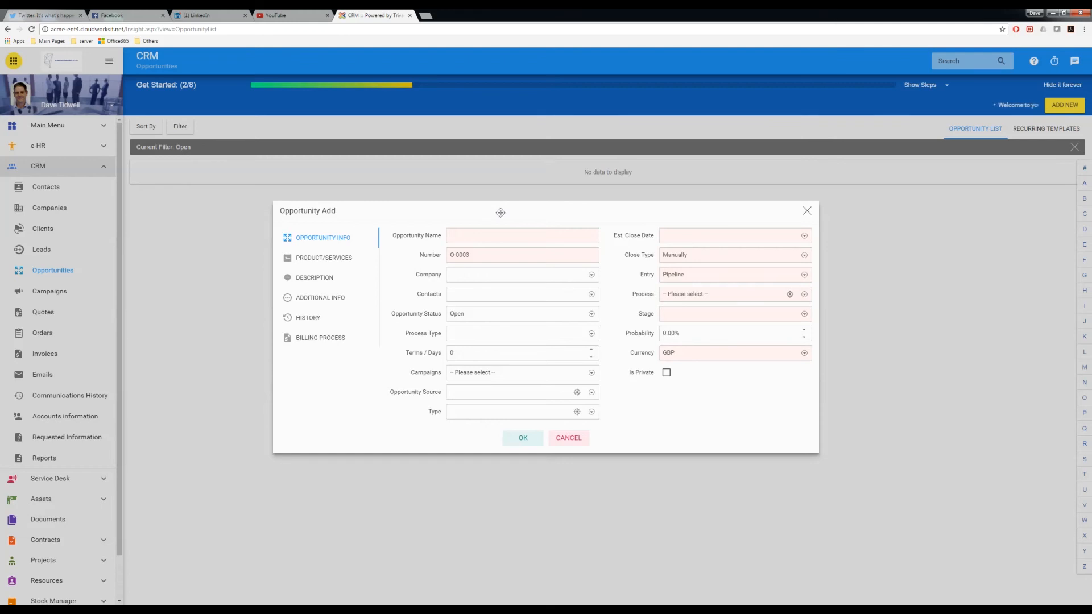
left_click(328, 258)
left_click(418, 275)
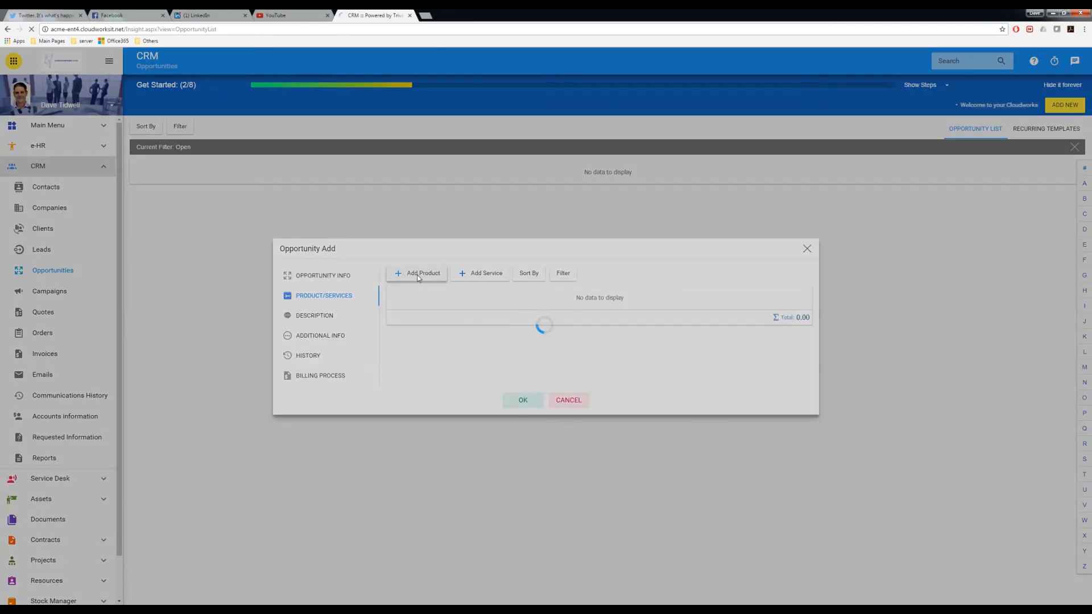
left_click(636, 248)
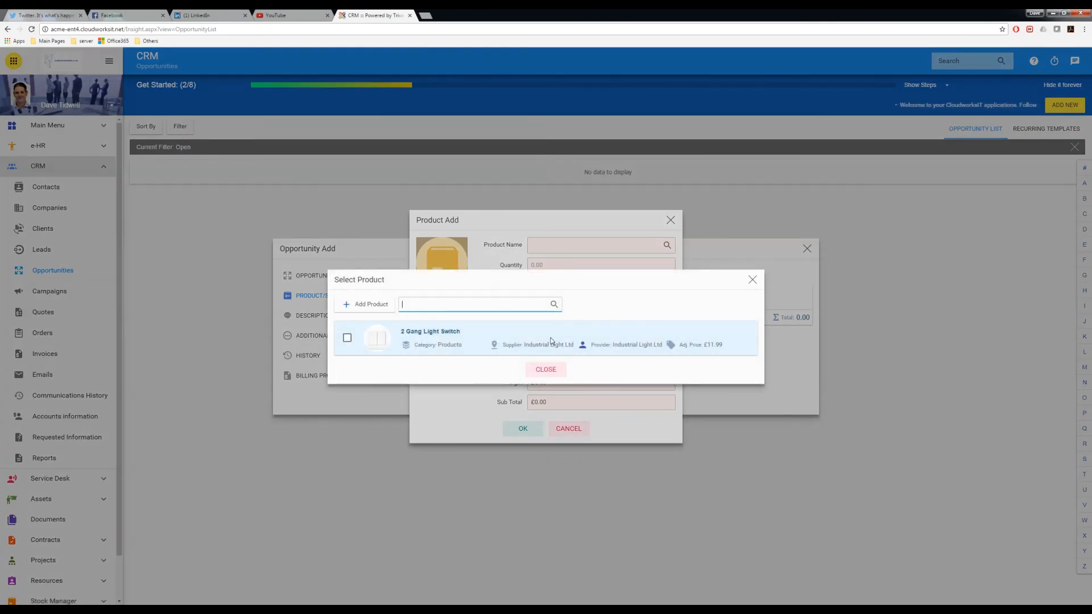
left_click(753, 281)
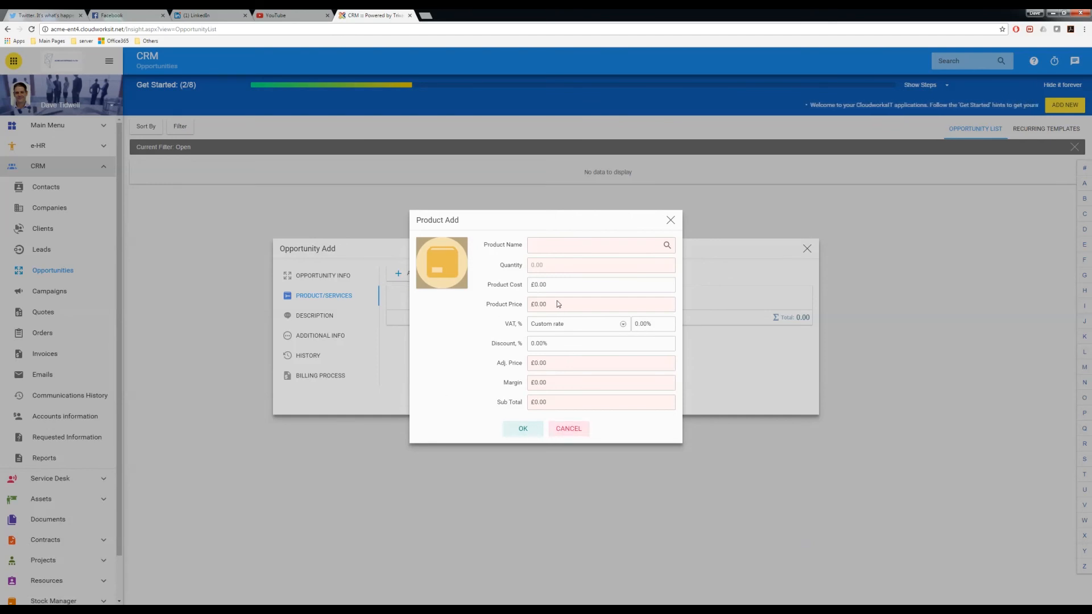
left_click(561, 284)
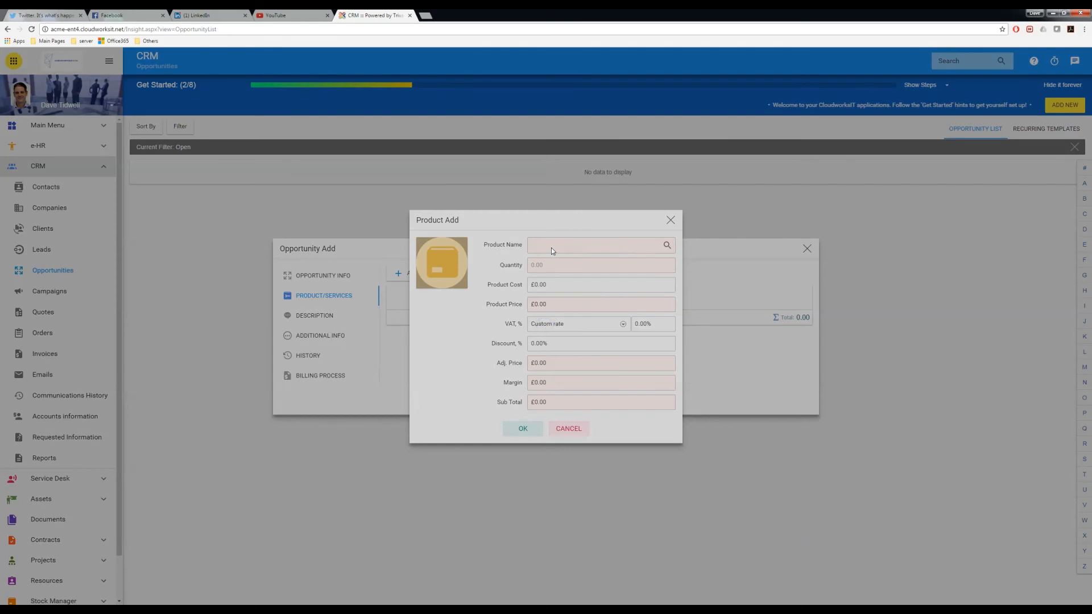
left_click(551, 248)
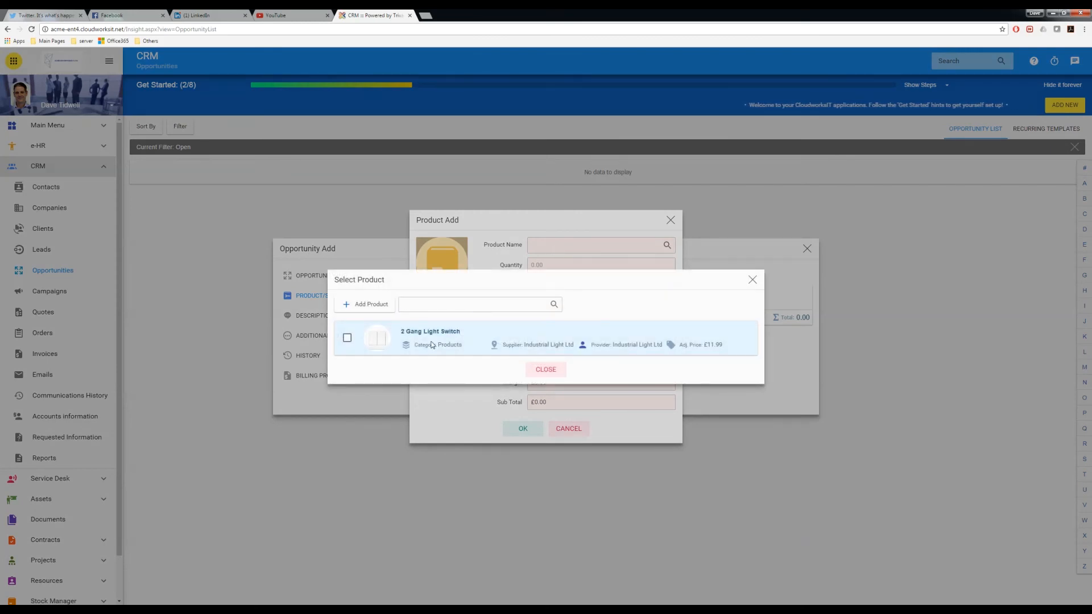
left_click(347, 338)
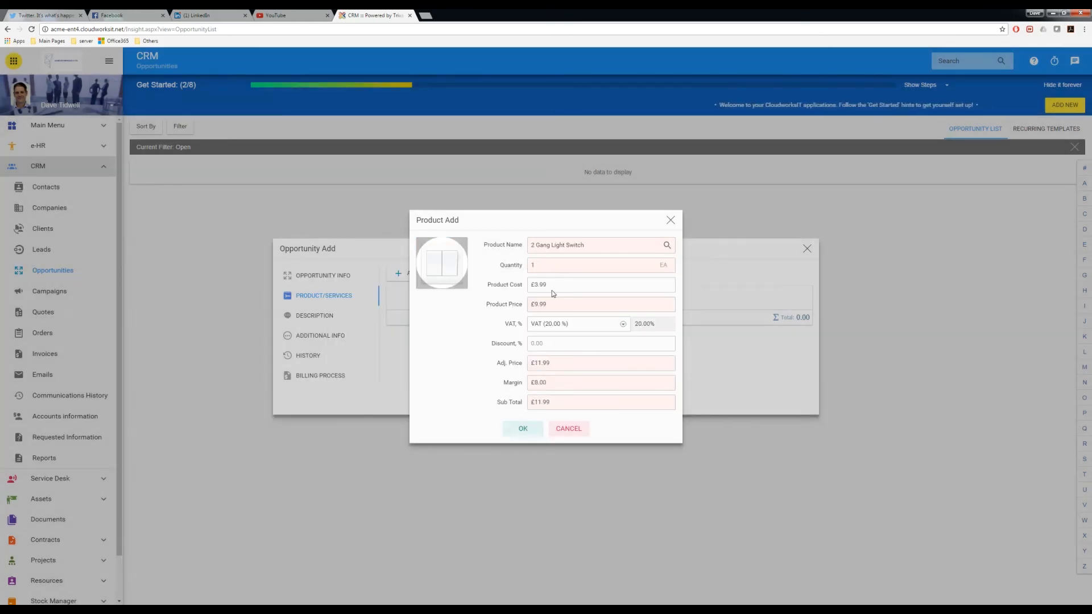
Step: Set the product line's quantity to 5 and its discount to 4%, reviewing the cost, price, margin and subtotal
left_click_drag(643, 266, 526, 268)
type("5")
left_click(566, 285)
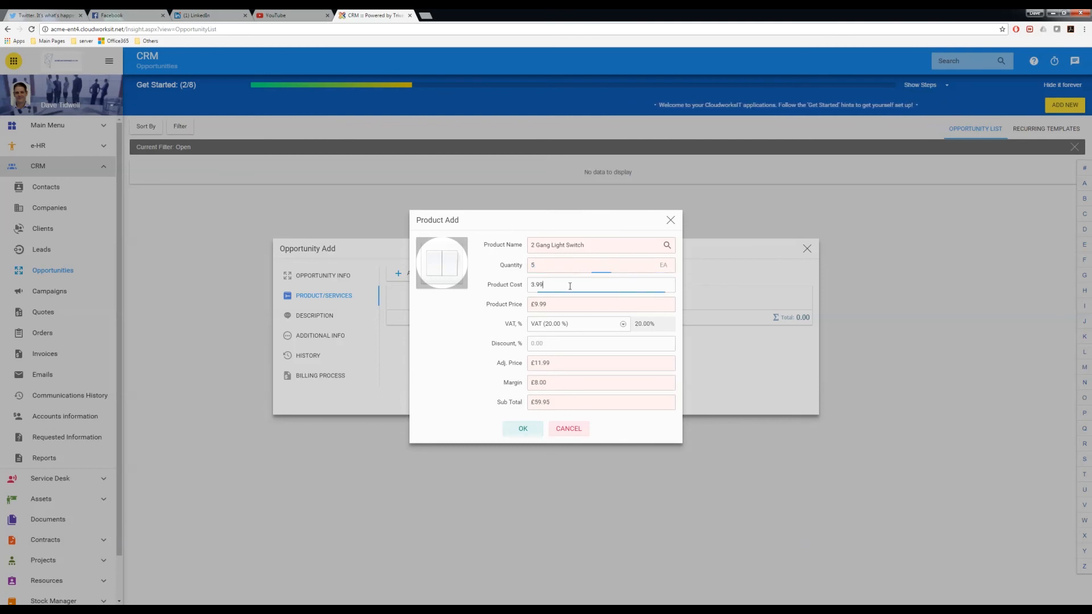
left_click(567, 304)
left_click(568, 384)
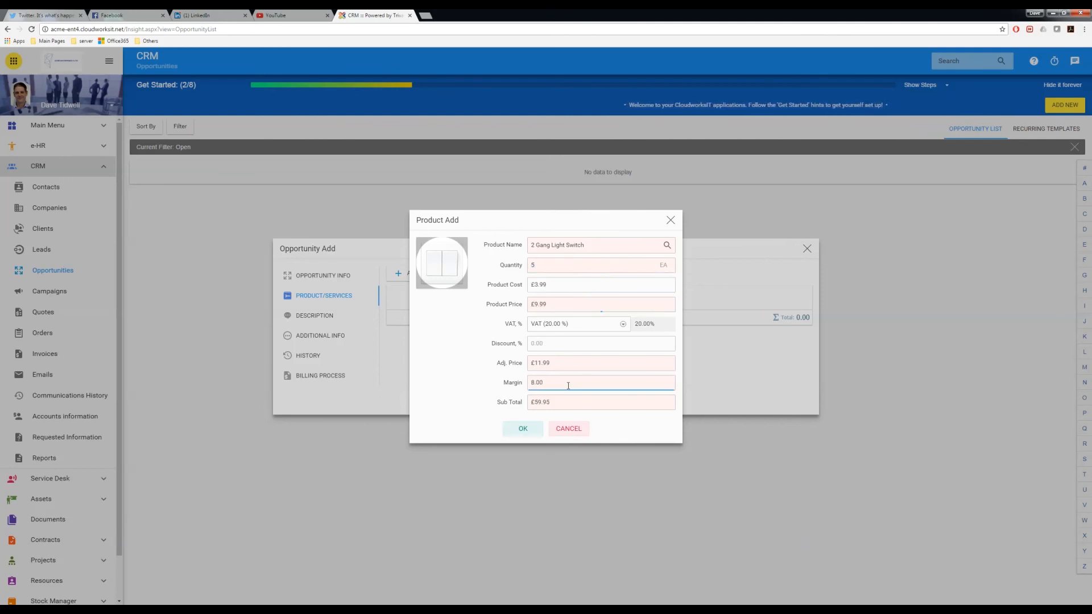
left_click(558, 405)
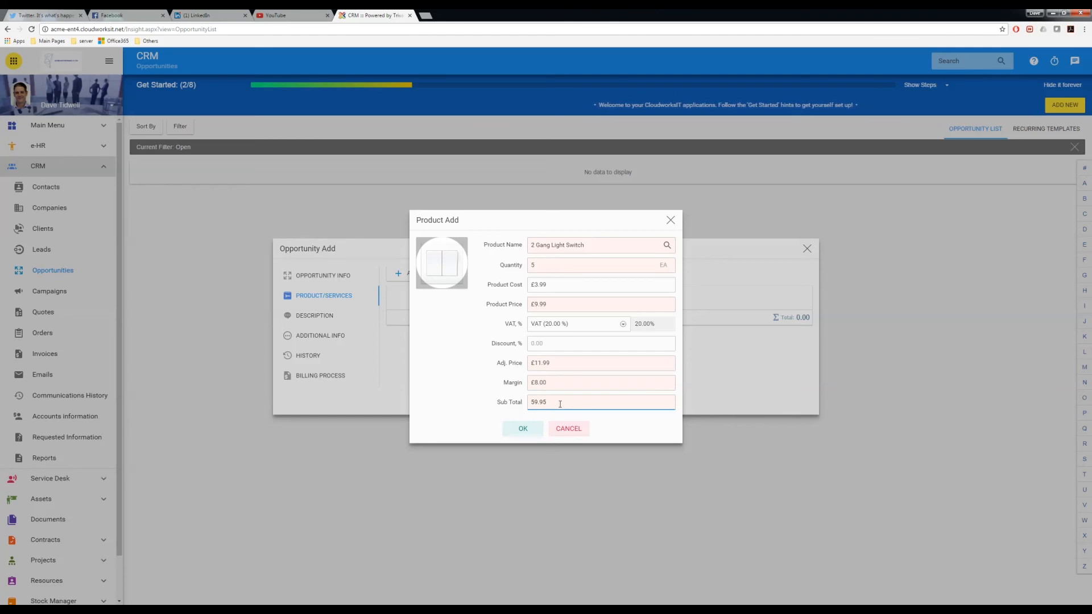
left_click(553, 344)
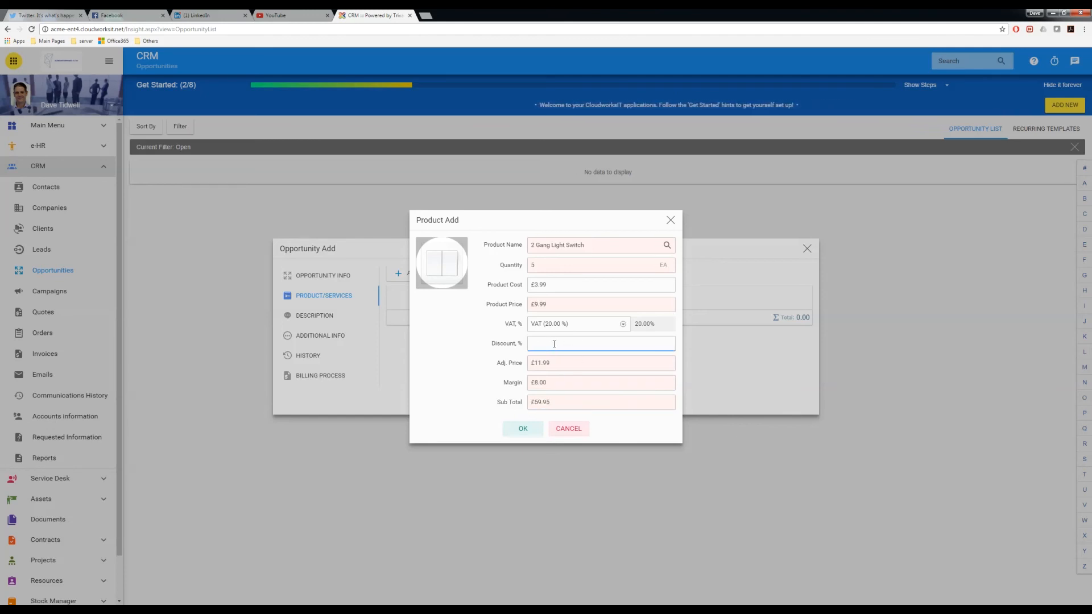
left_click(566, 363)
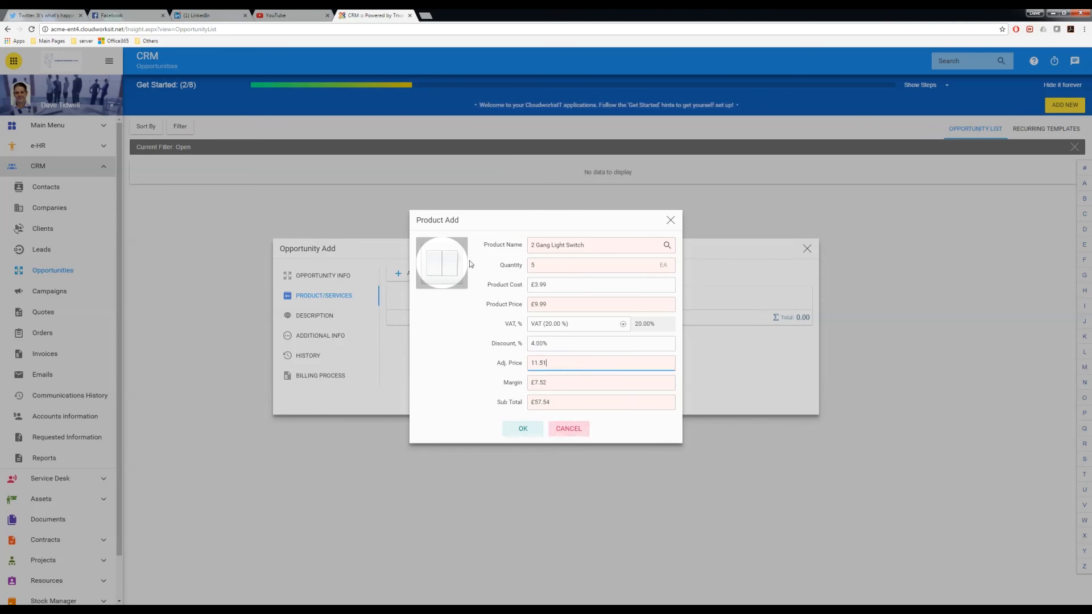
Step: Discard the product line and close the new opportunity without saving
left_click(568, 428)
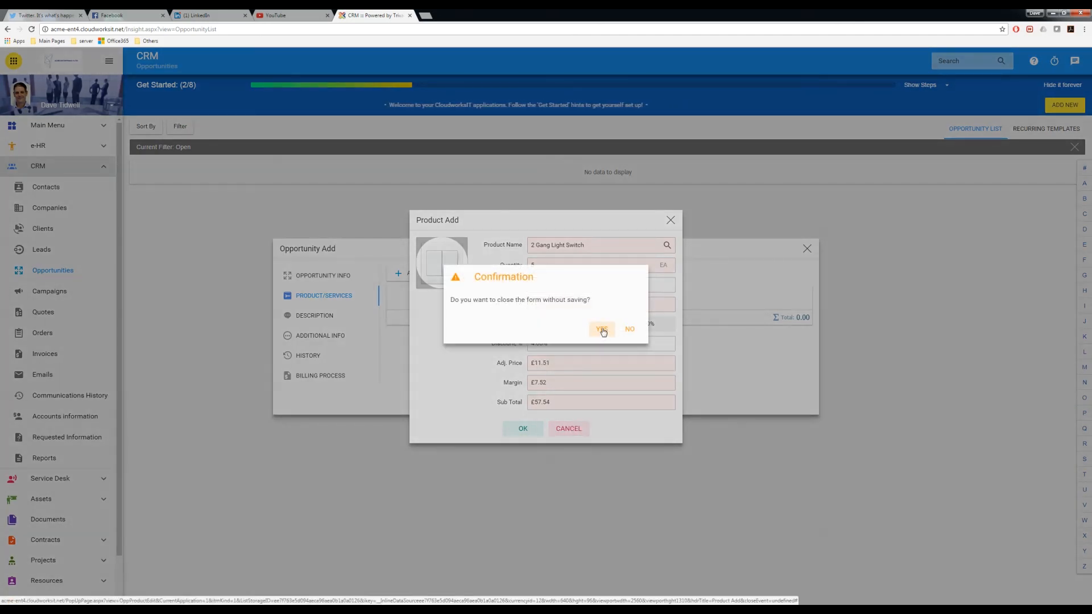
left_click(601, 329)
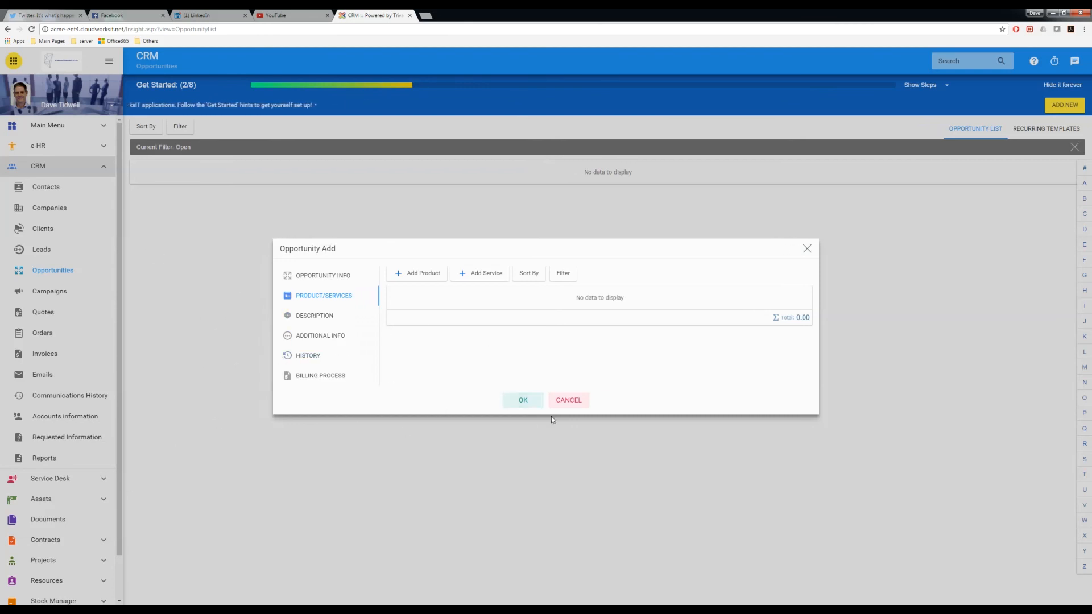
left_click(567, 400)
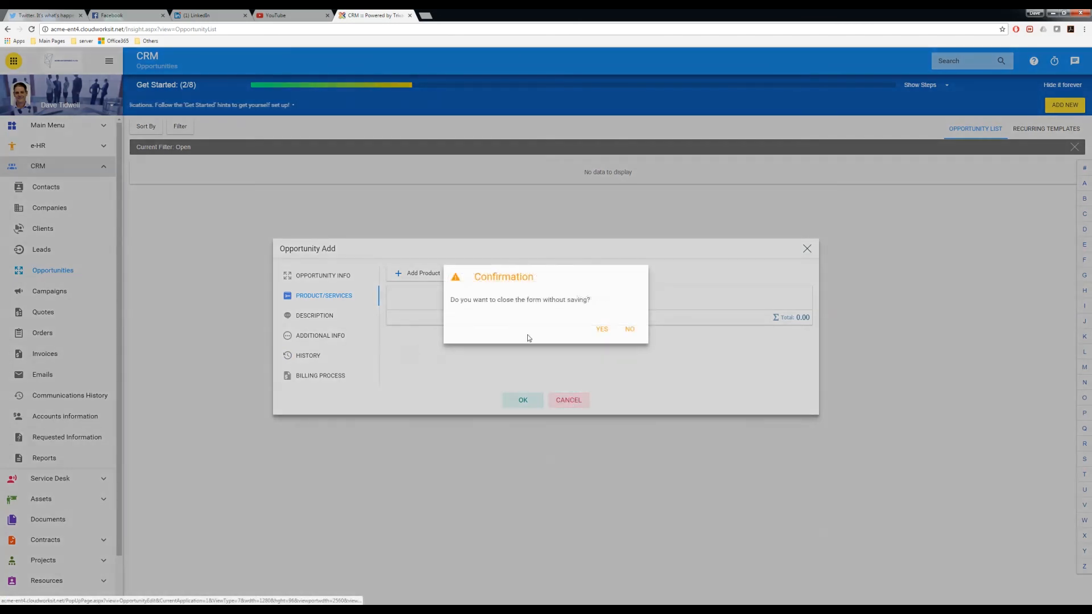
left_click(600, 330)
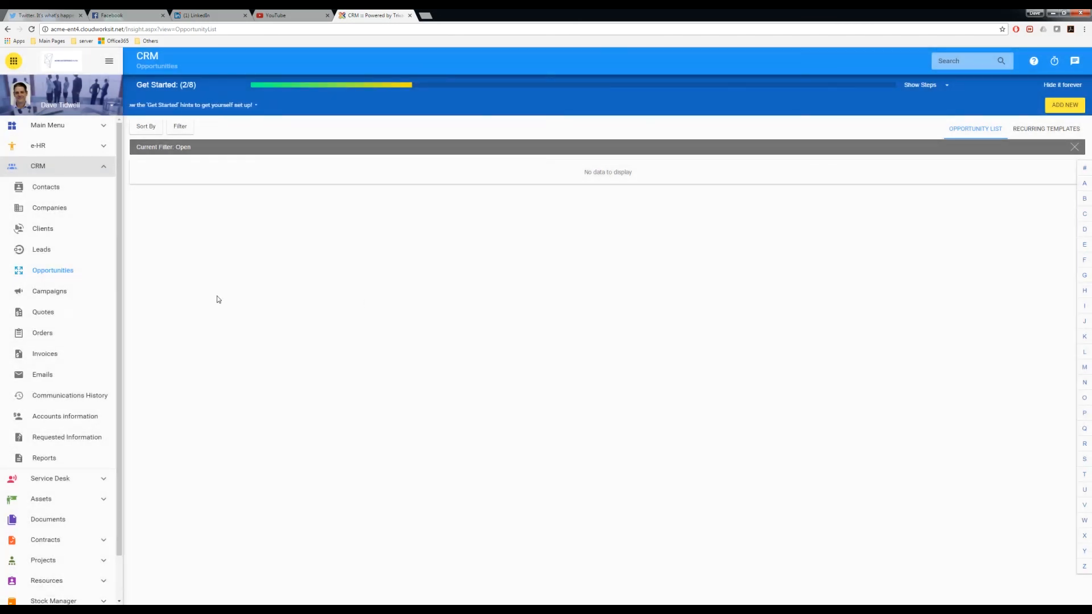